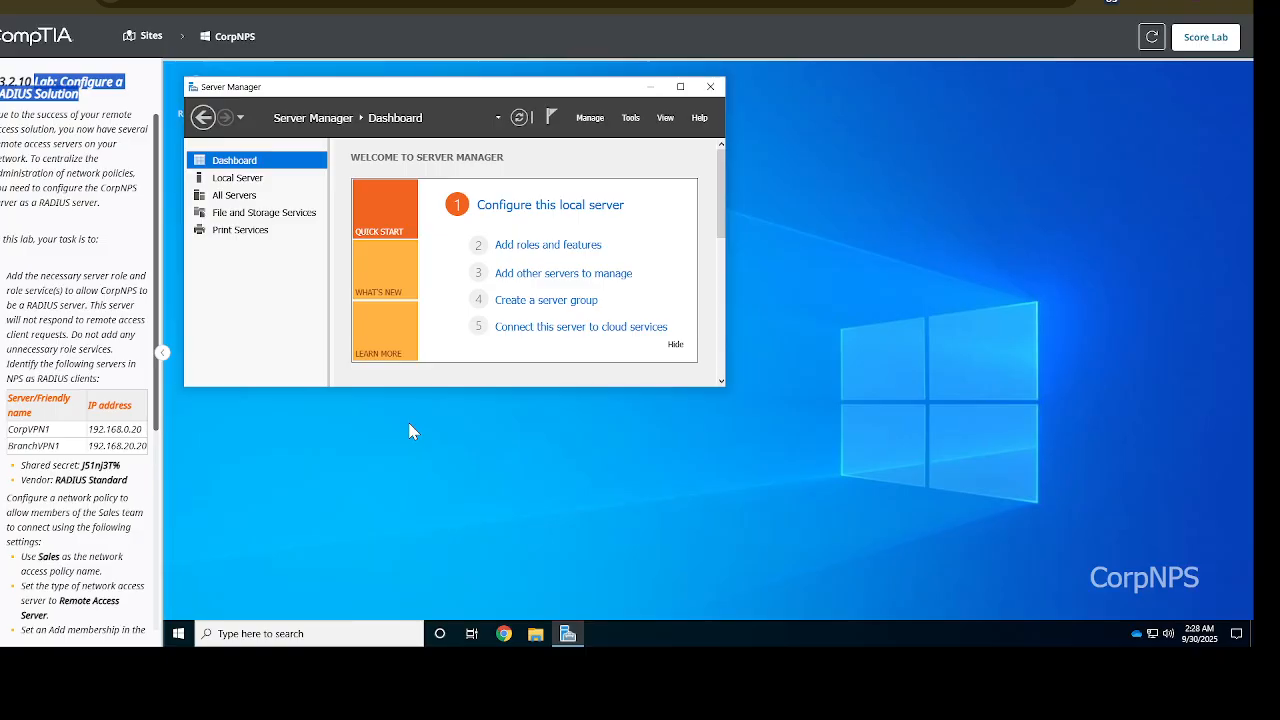
Review the lab's RADIUS tasks, then bring up Server Manager's Manage menu
scroll(65, 492, down, 4)
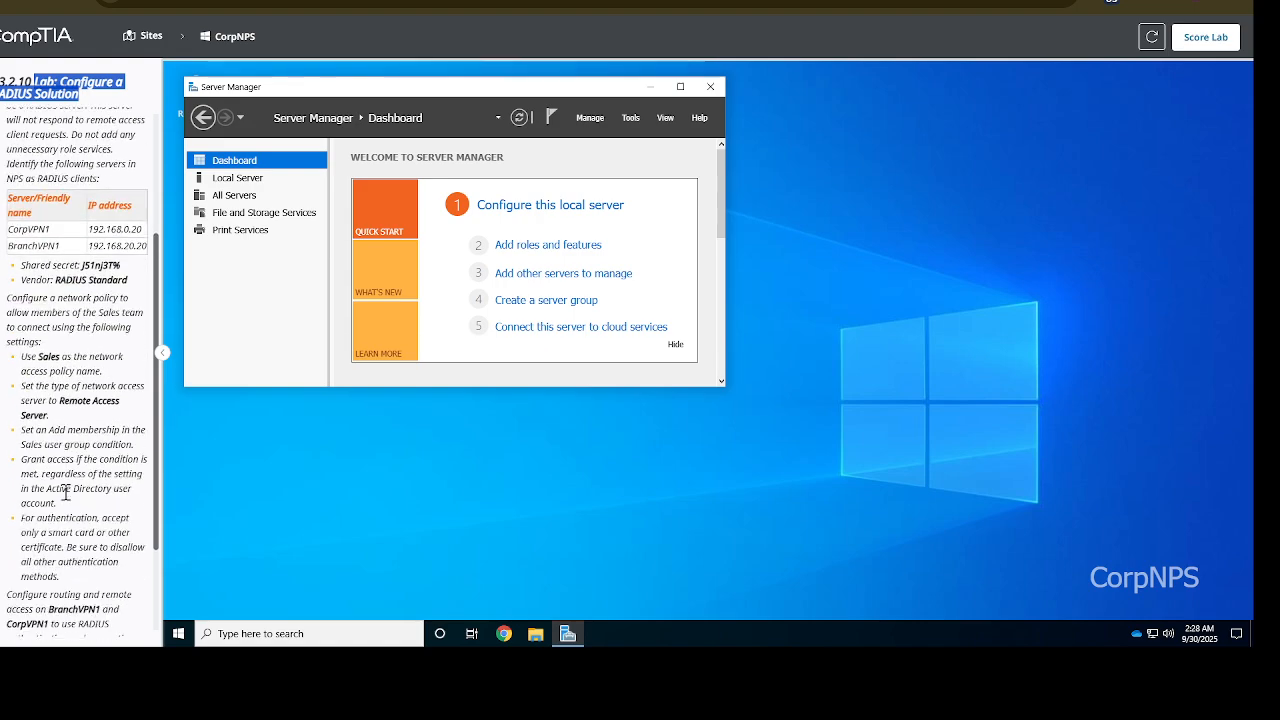
scroll(65, 492, down, 2)
scroll(65, 492, down, 1)
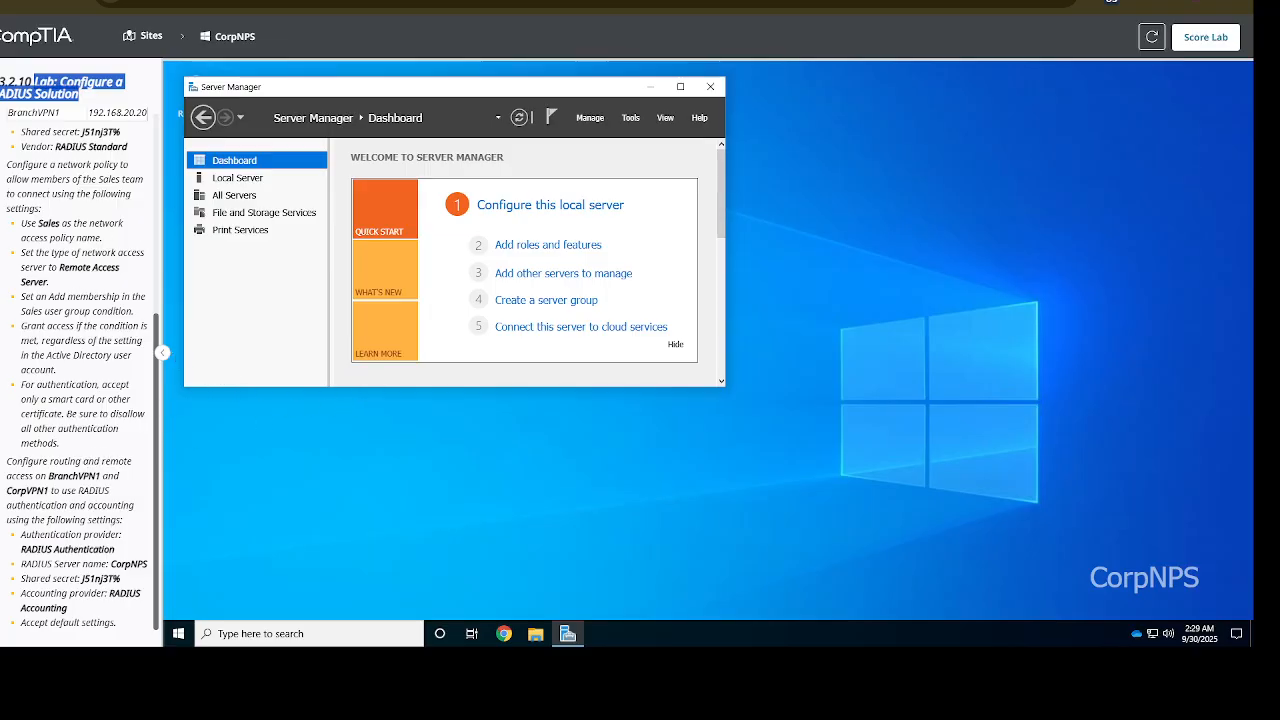
click(35, 206)
scroll(35, 206, up, 3)
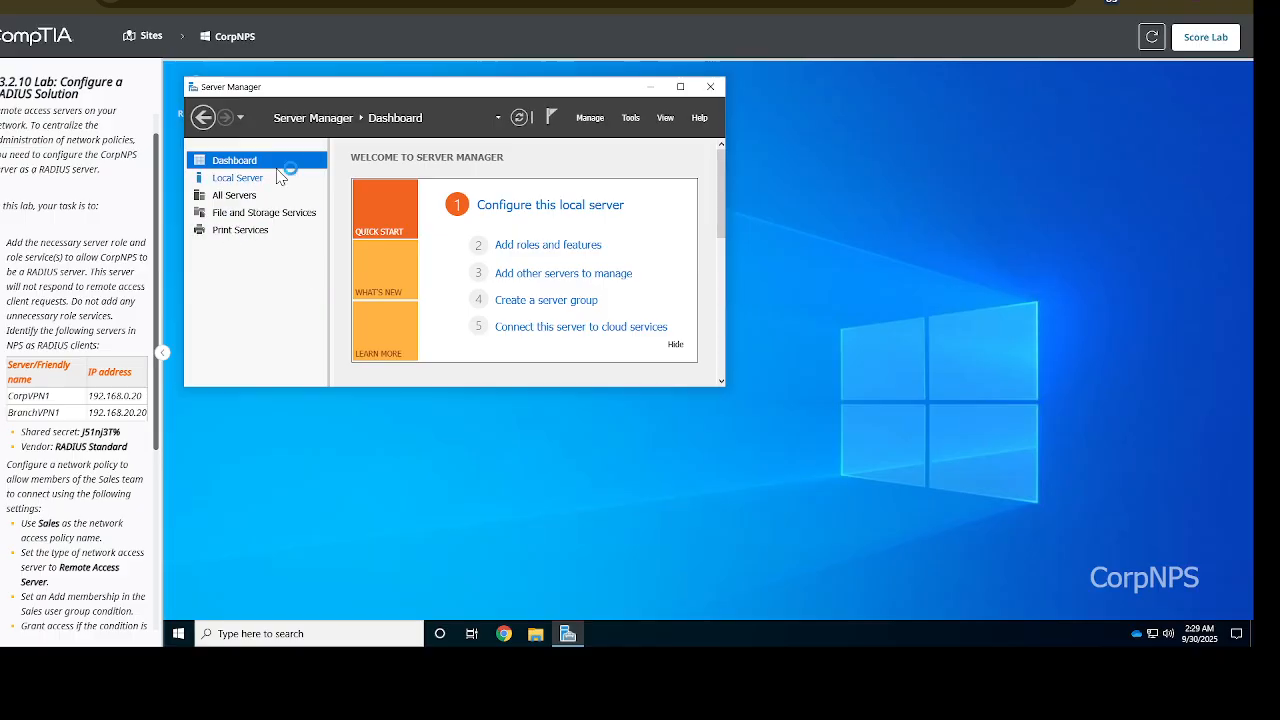
click(590, 118)
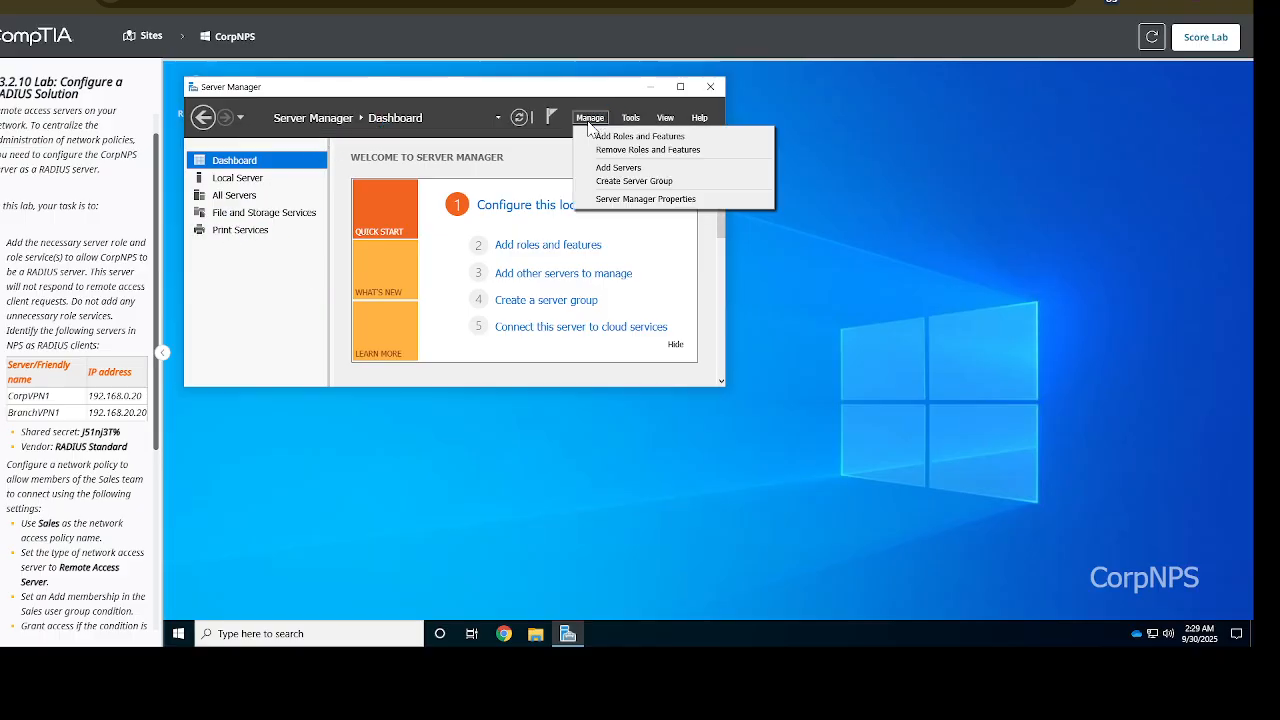
Begin Add Roles and Features as a role-based installation targeting CorpNPS.CorpNet.local
click(644, 137)
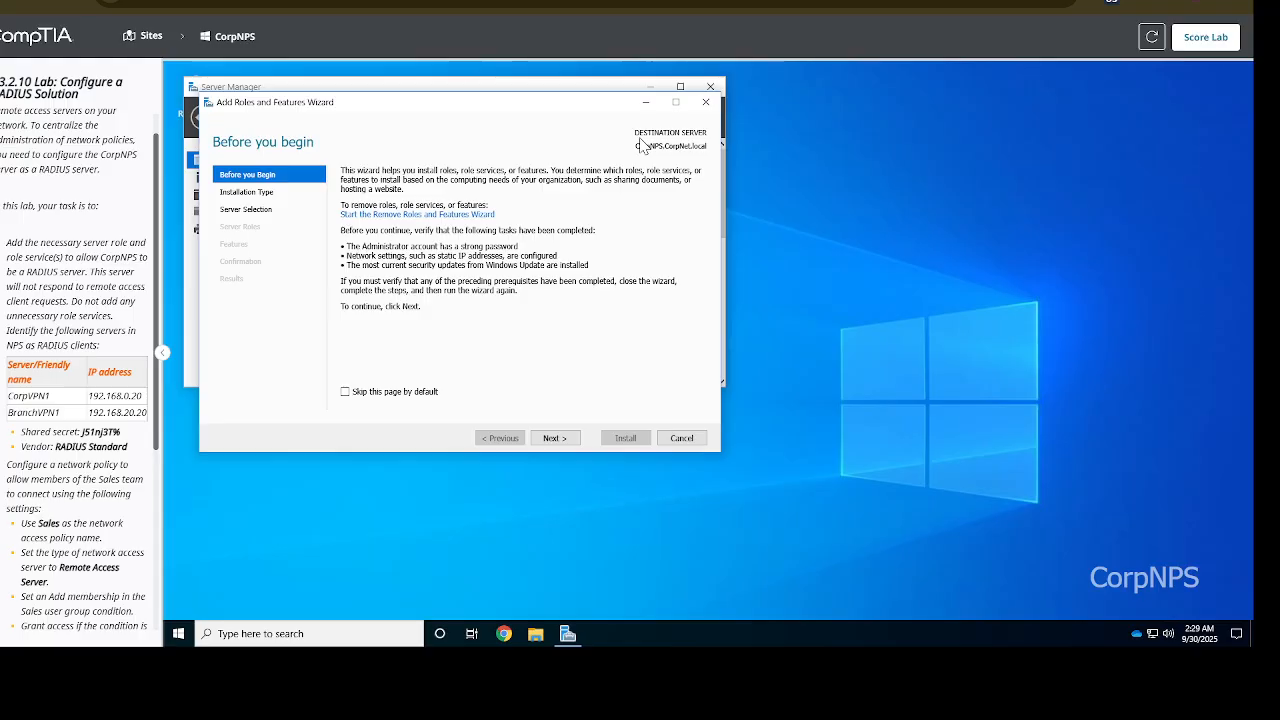
click(558, 437)
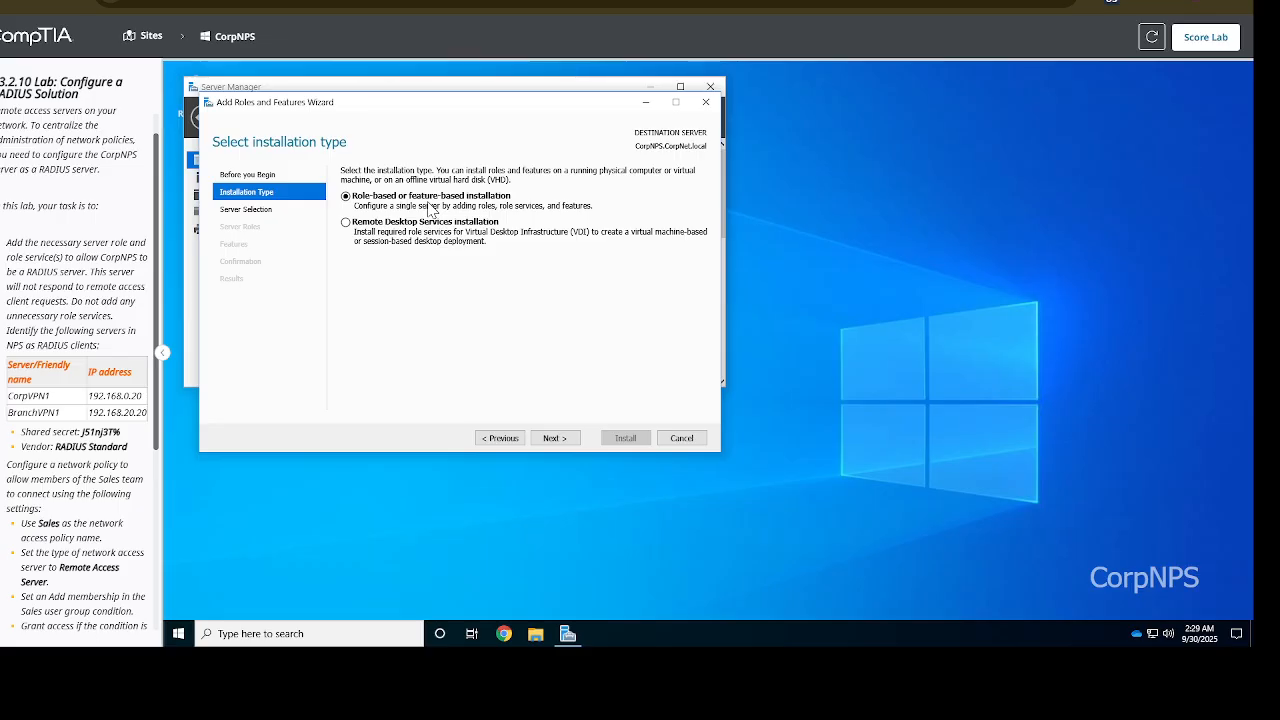
click(556, 439)
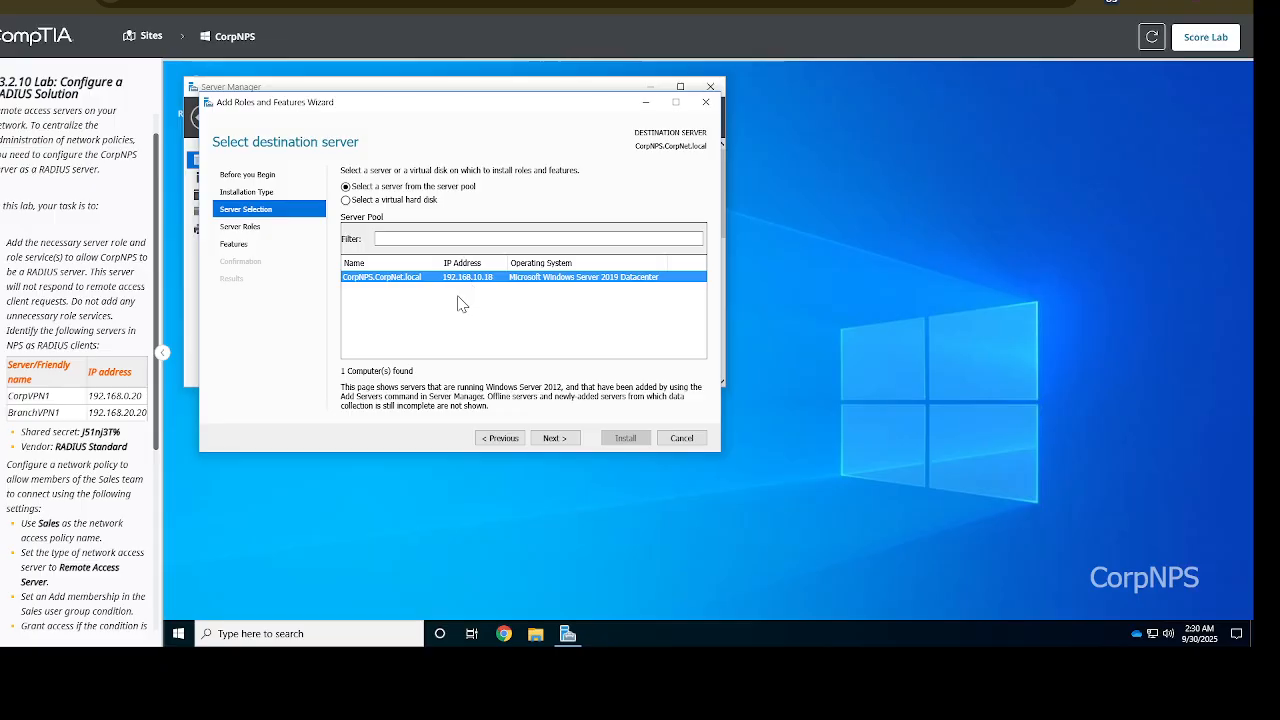
click(556, 440)
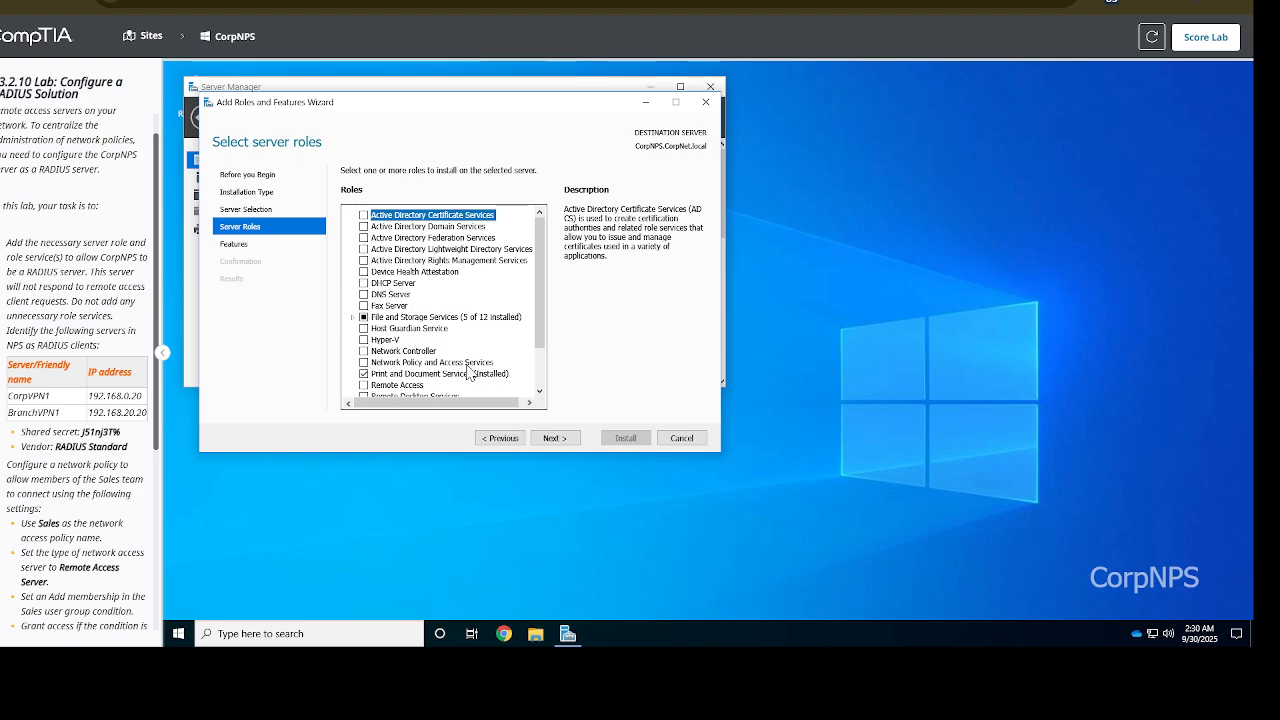
Select Network Policy and Access Services plus its required management tools, then continue
scroll(455, 295, down, 2)
scroll(445, 297, up, 1)
scroll(446, 295, up, 1)
scroll(446, 295, down, 2)
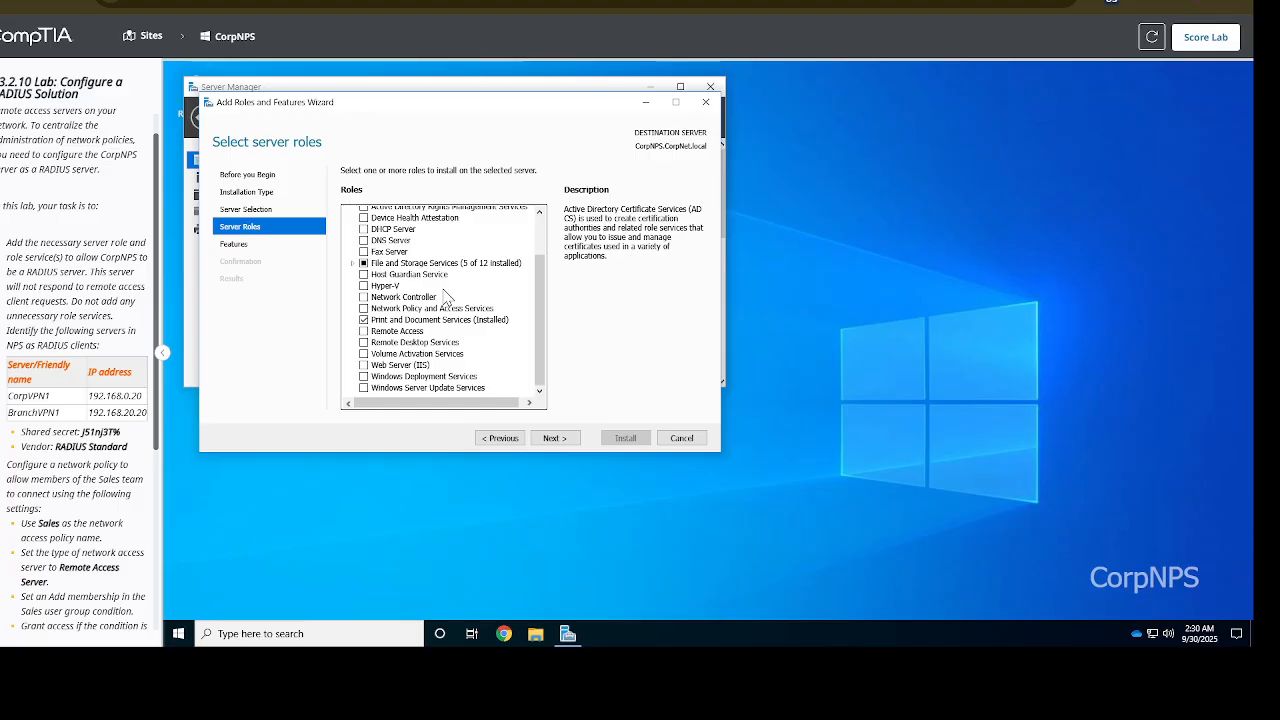
scroll(446, 295, up, 1)
scroll(446, 297, down, 2)
click(455, 309)
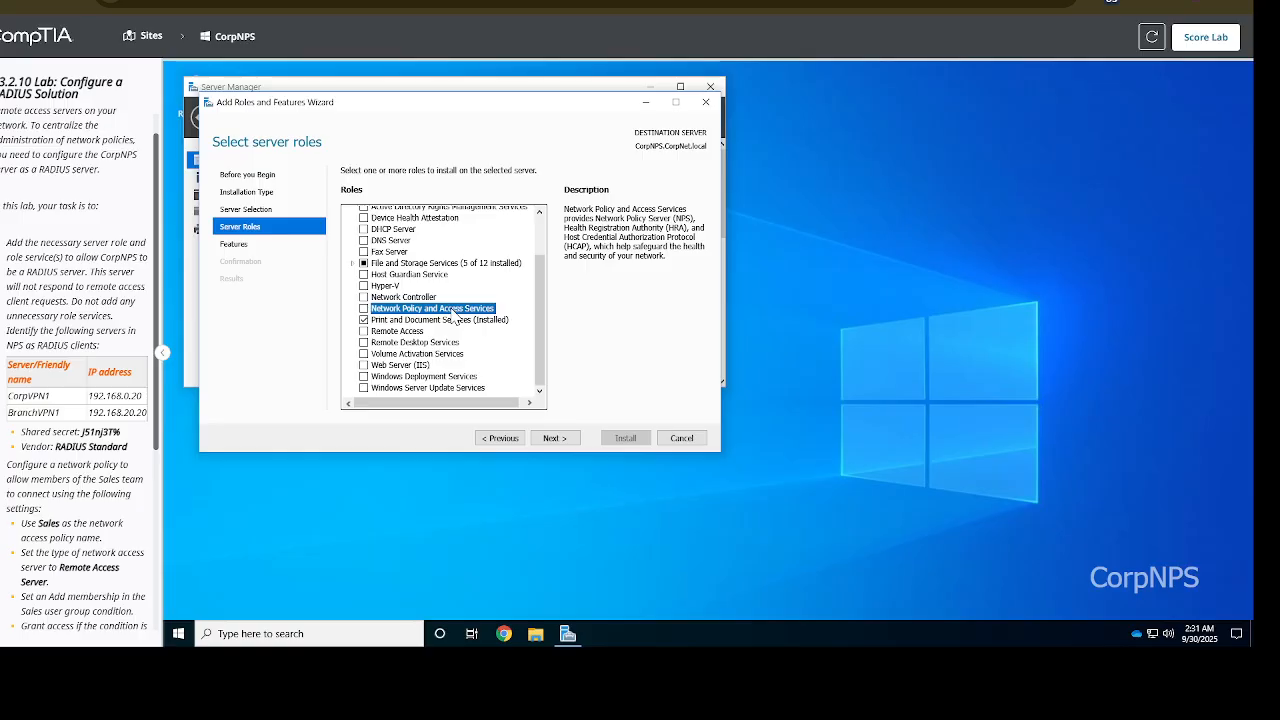
click(364, 309)
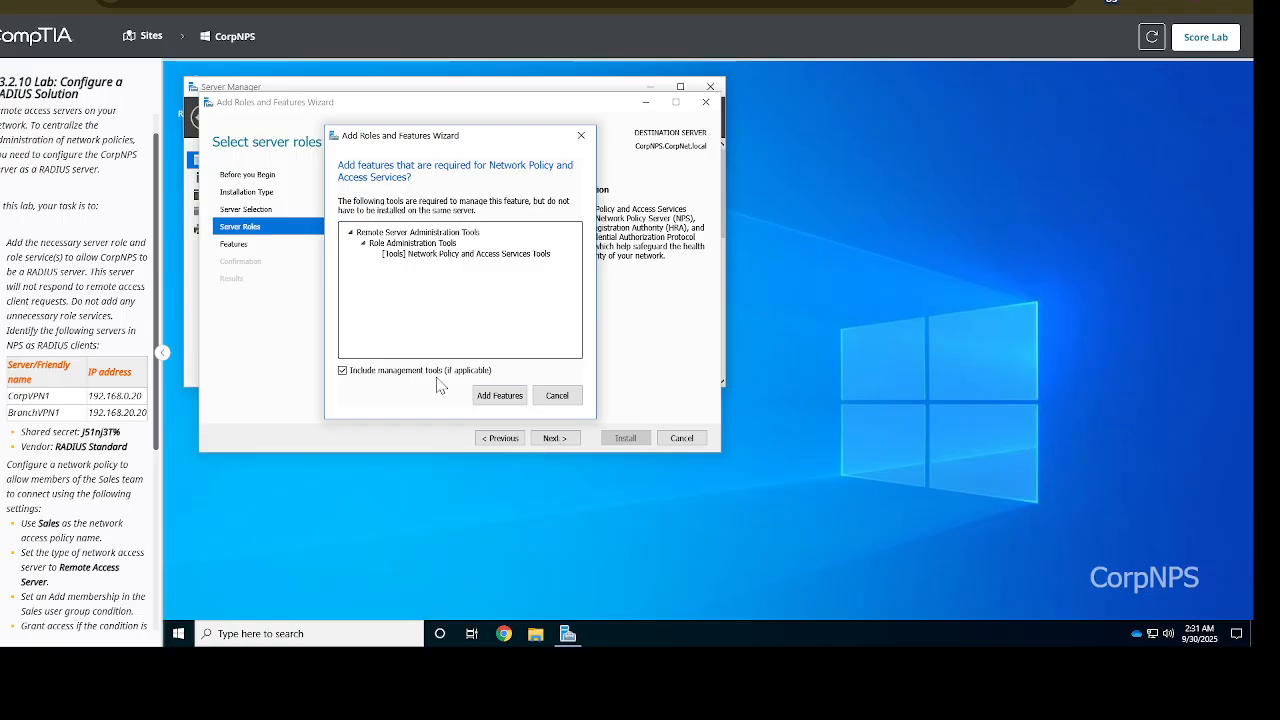
click(488, 400)
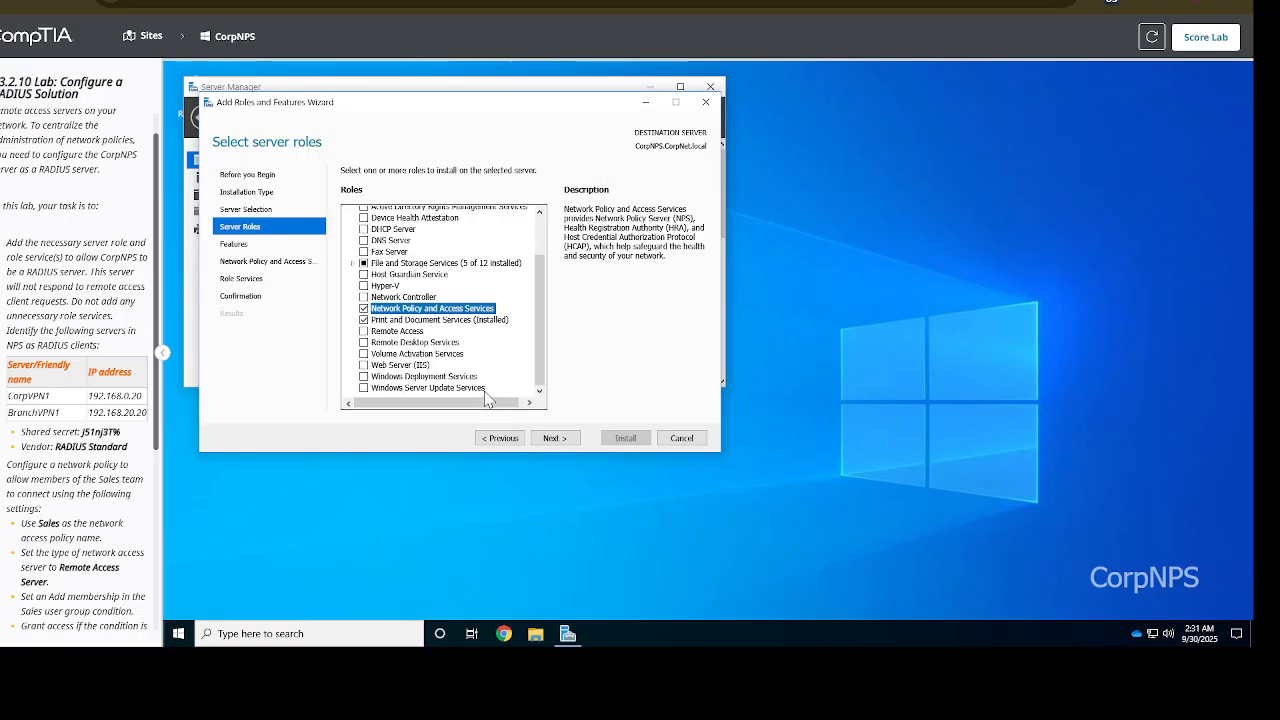
click(558, 438)
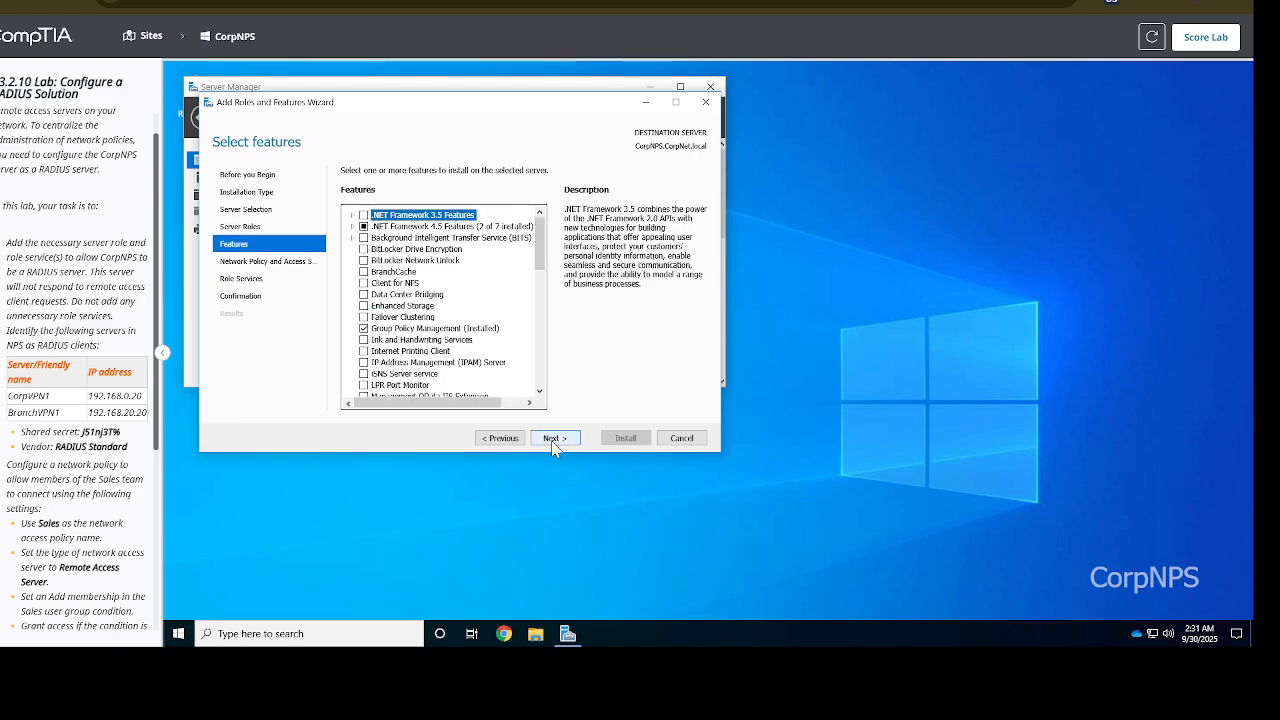
Install Network Policy Server as the only NPAS role service and close the finished wizard
click(554, 440)
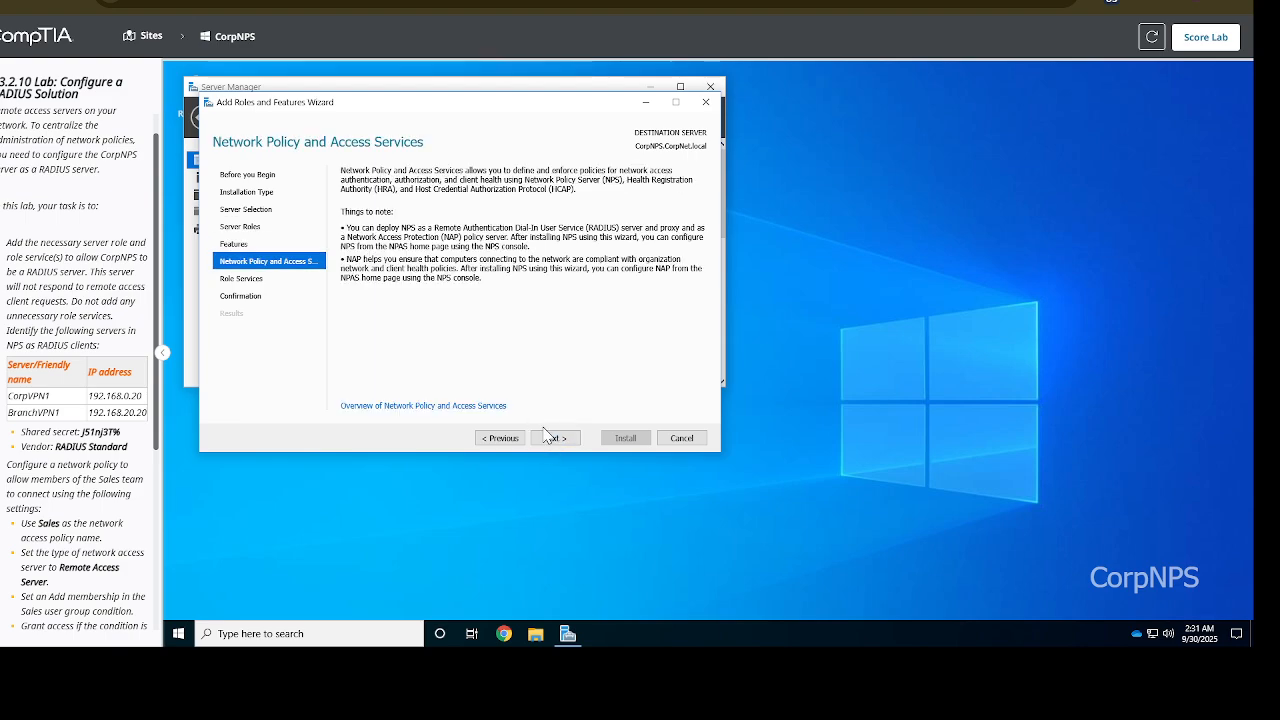
click(556, 444)
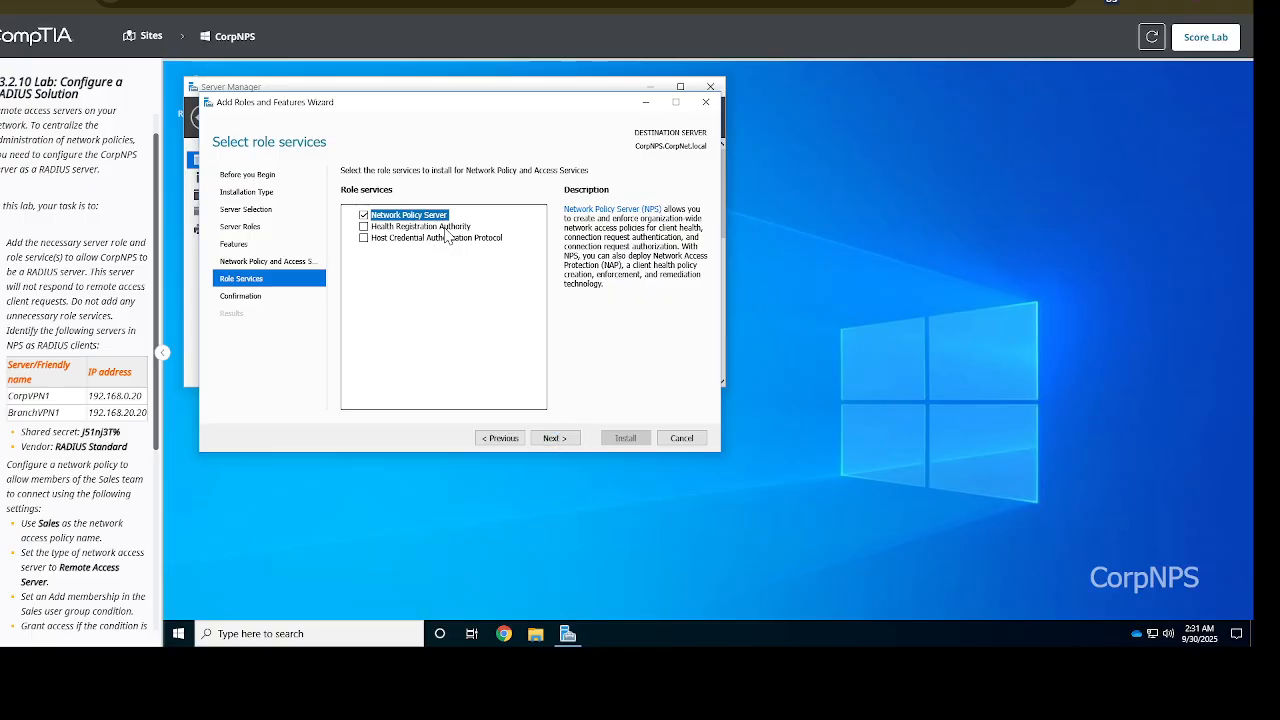
click(564, 446)
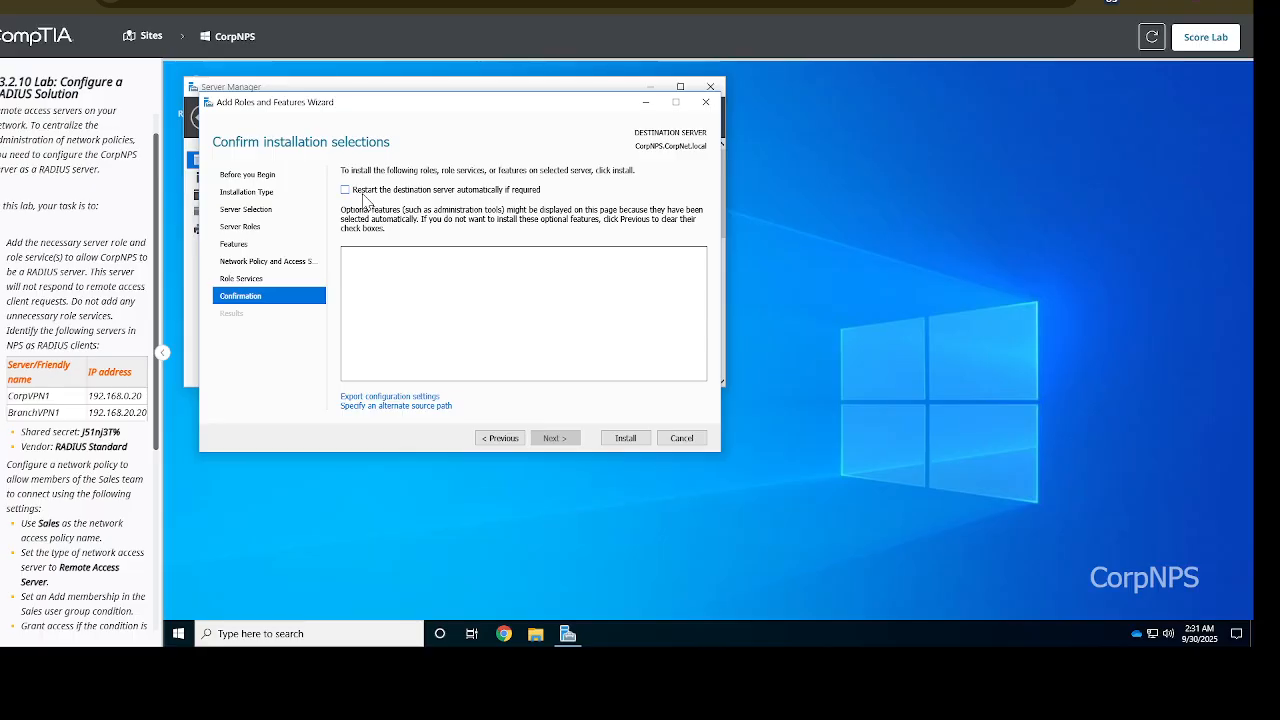
click(637, 440)
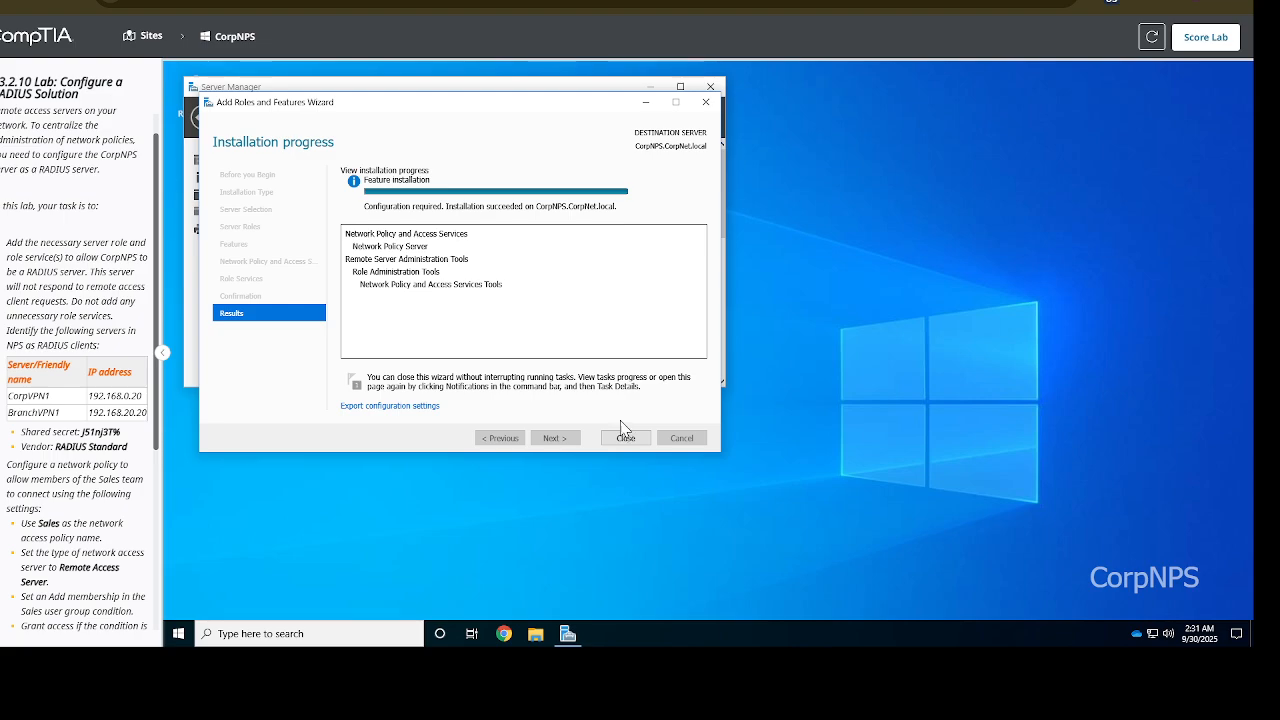
click(625, 438)
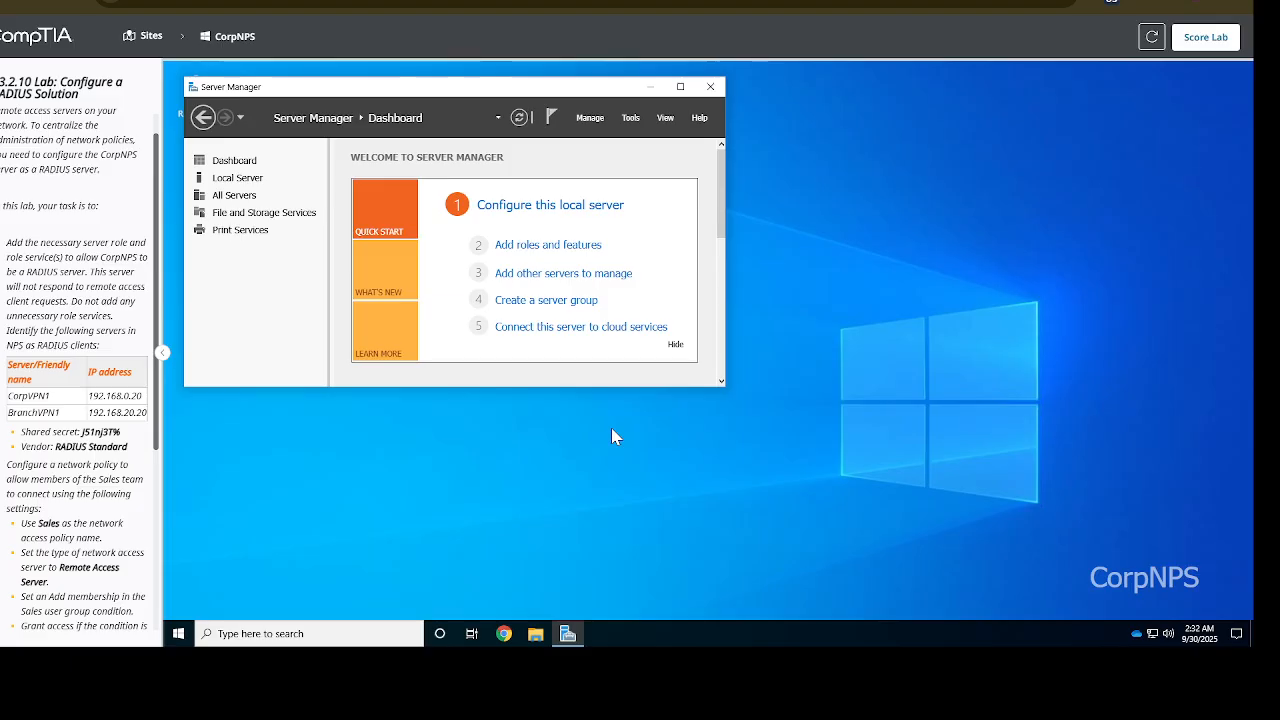
Launch the Network Policy Server console from Tools and maximize it
click(632, 120)
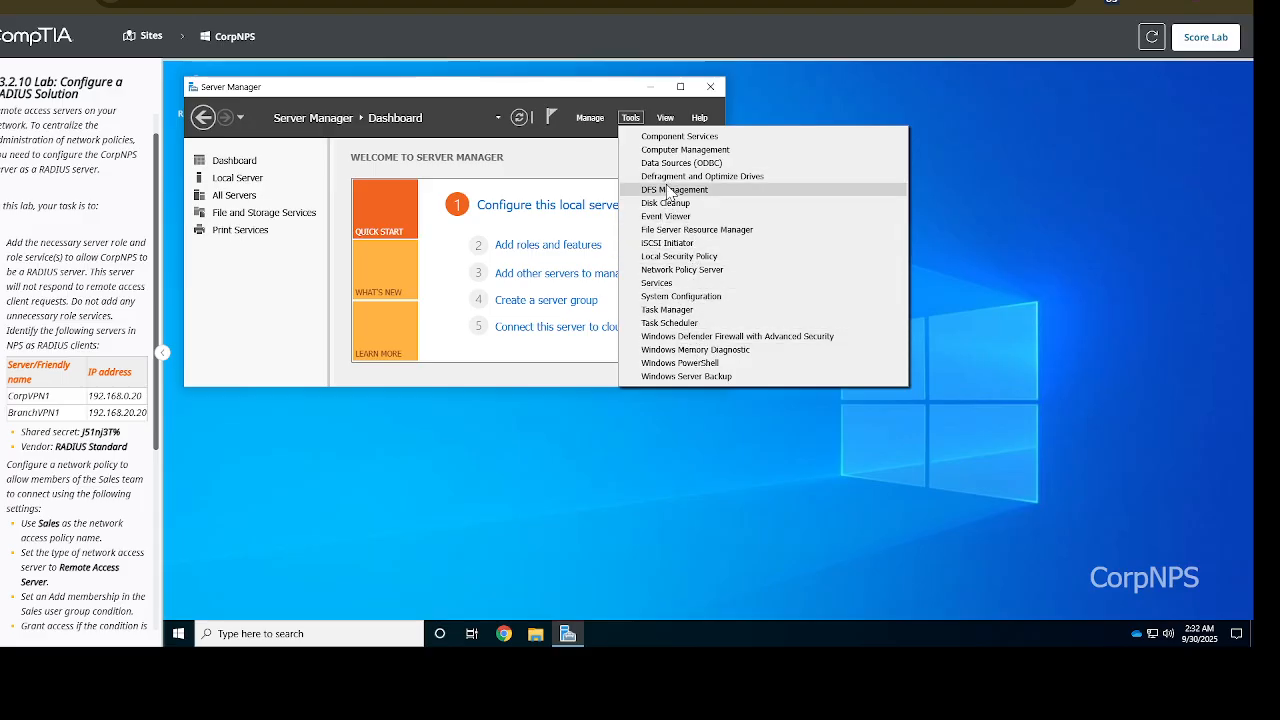
click(713, 272)
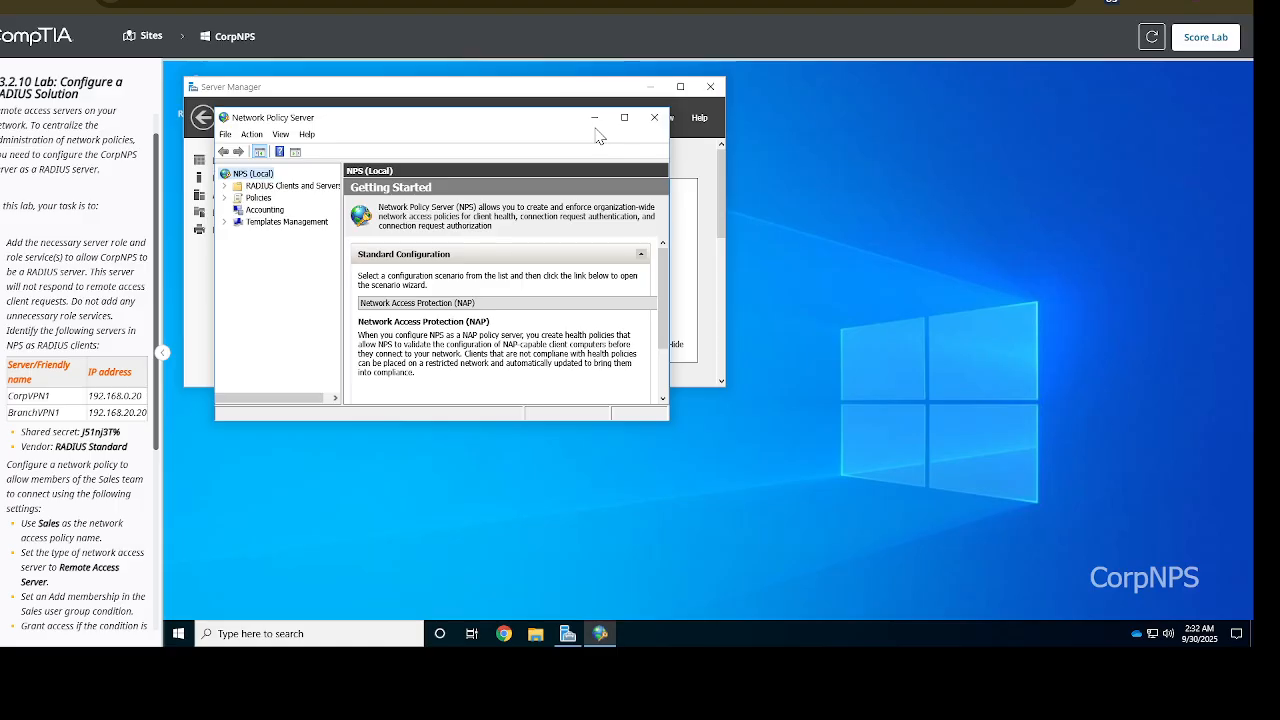
click(624, 117)
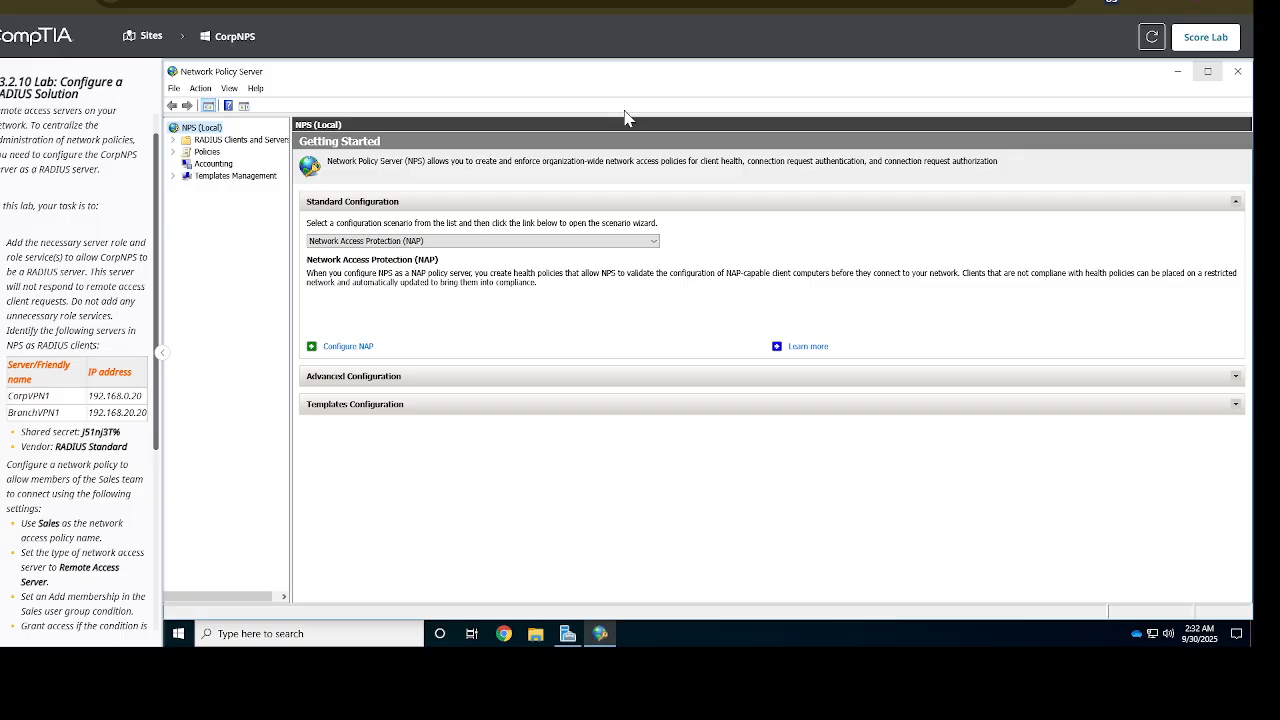
Select RADIUS Clients and Servers in the widened NPS tree and inspect its context menu
click(237, 140)
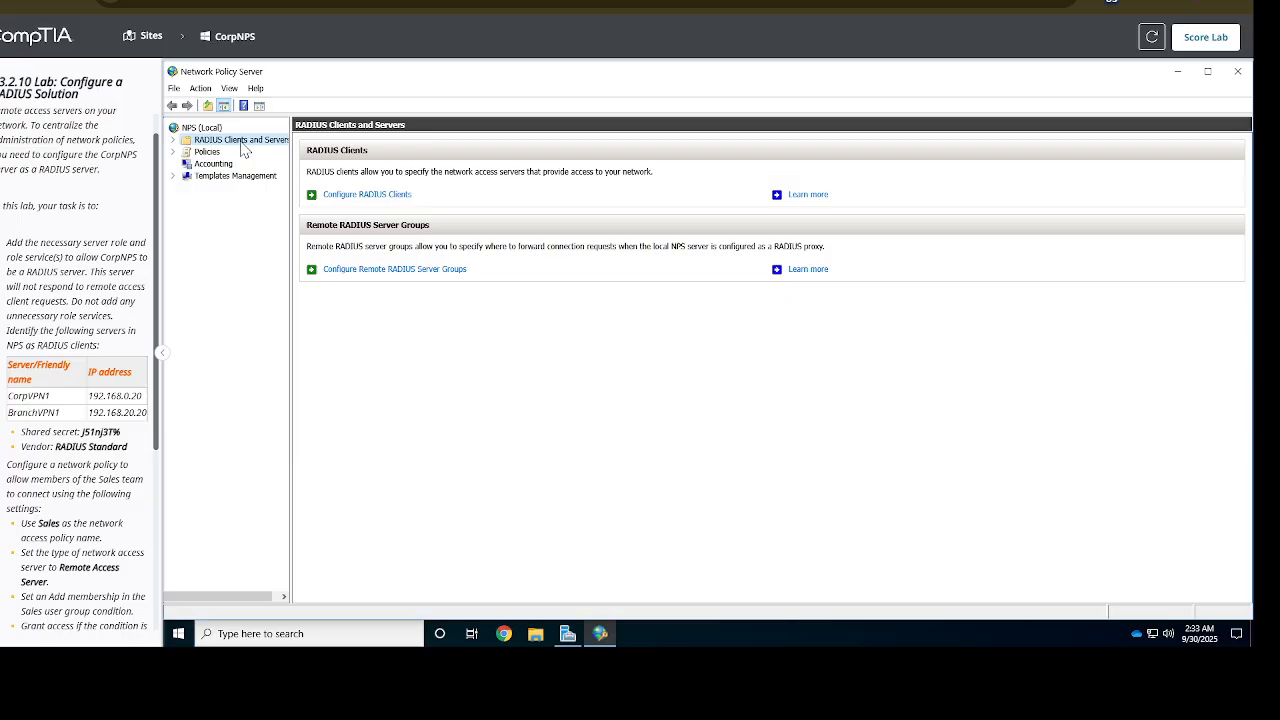
right_click(242, 147)
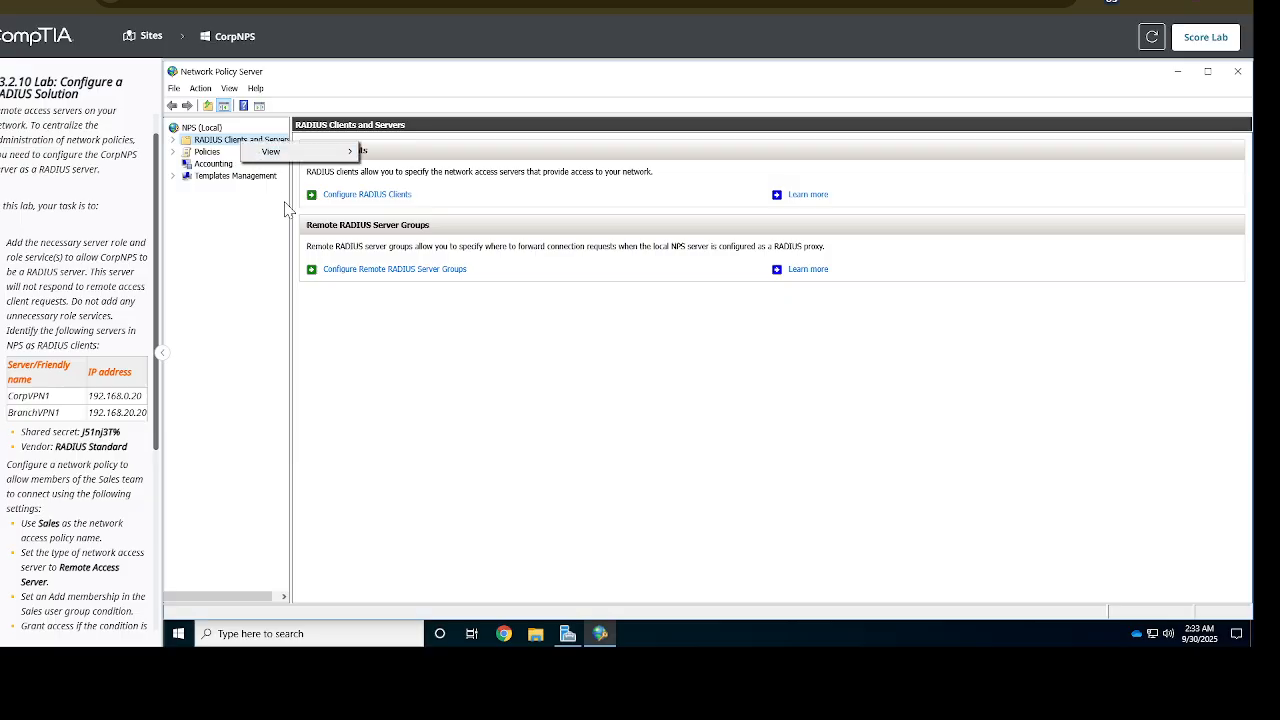
drag(290, 197, 391, 195)
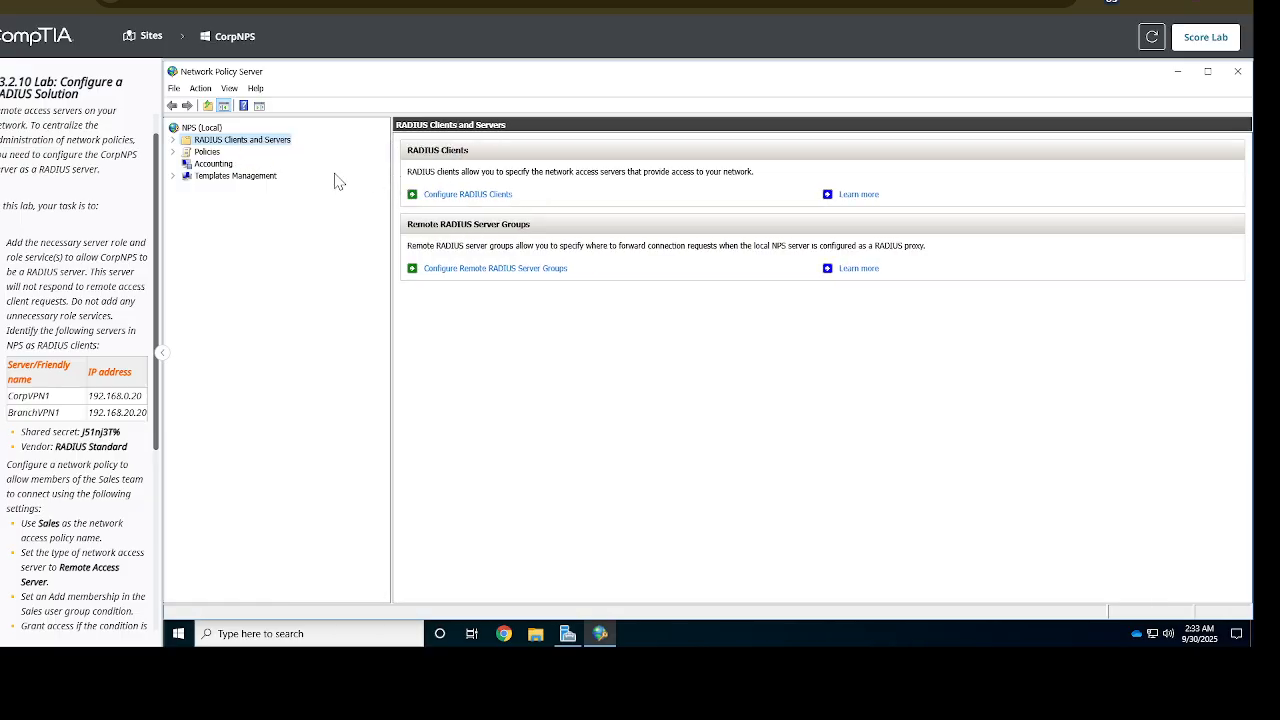
right_click(267, 131)
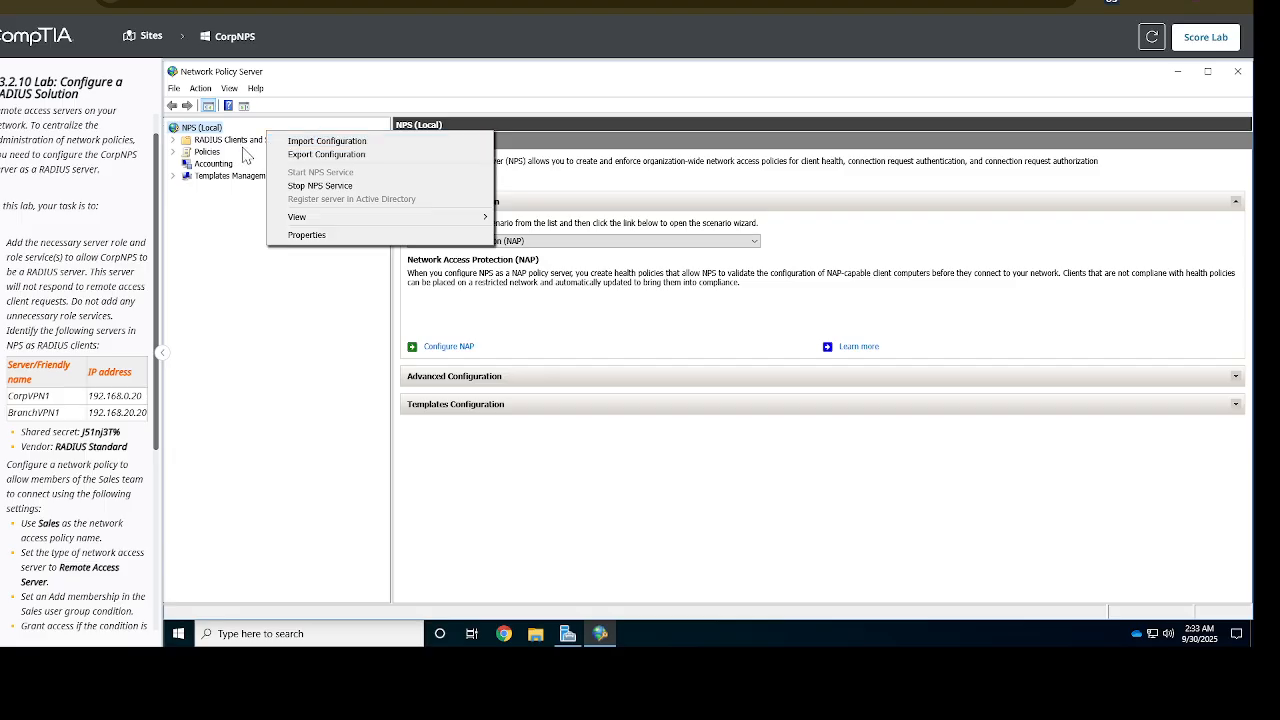
click(242, 148)
right_click(242, 148)
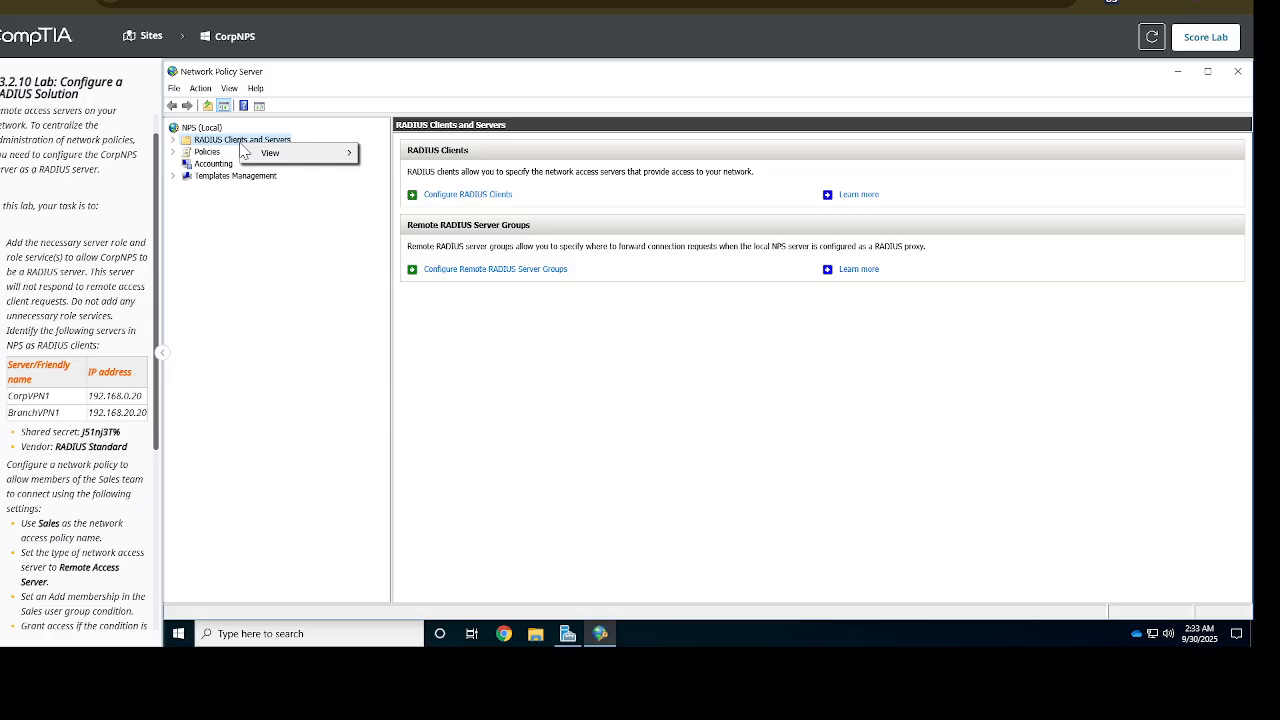
mouse_move(266, 157)
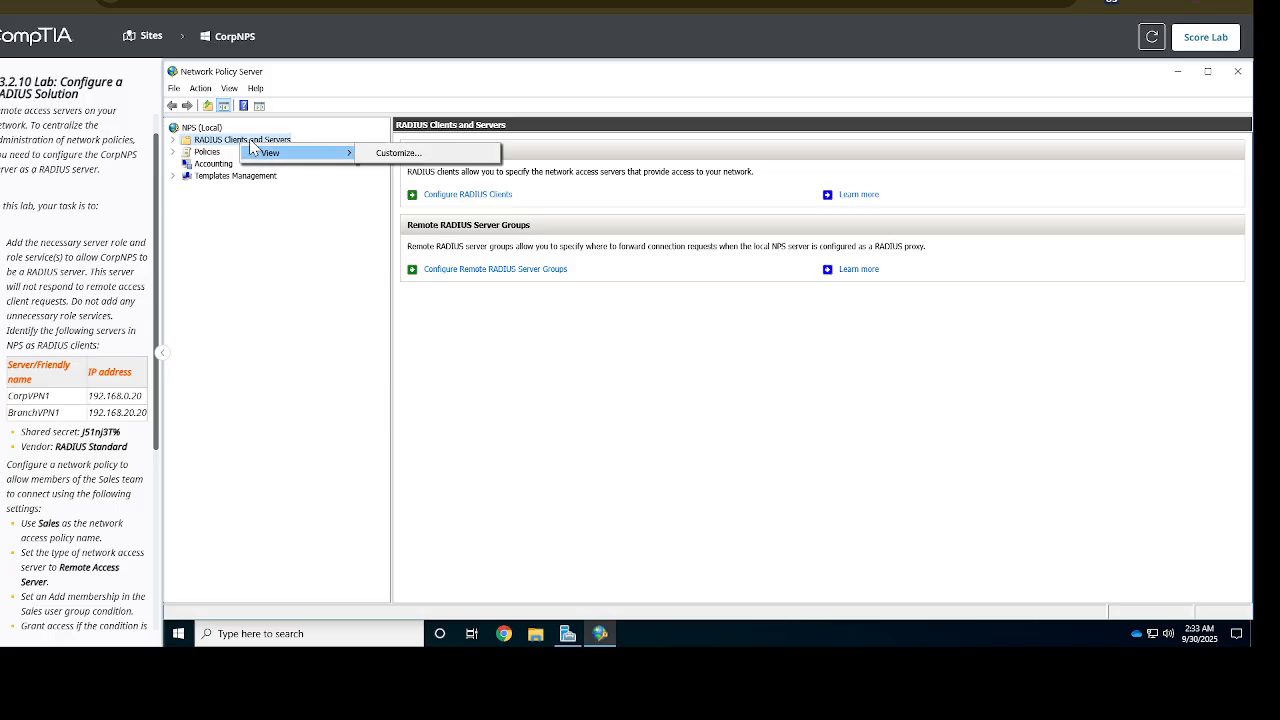
click(247, 142)
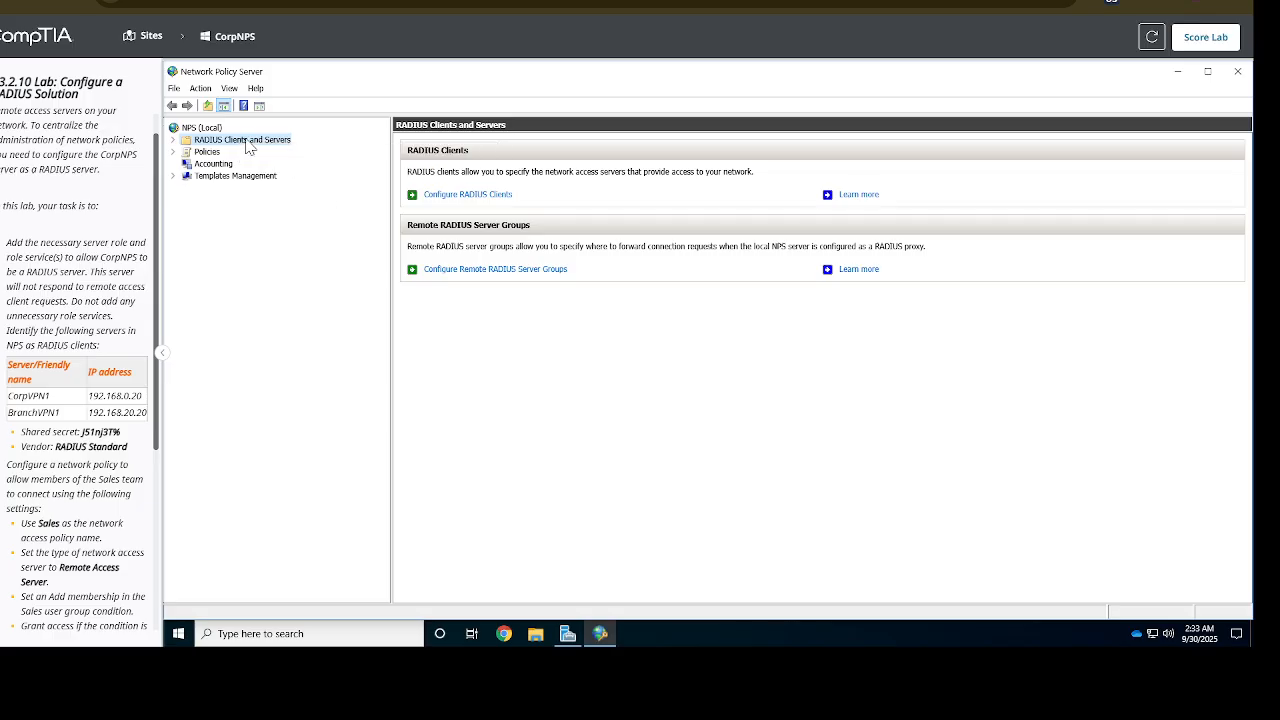
right_click(249, 146)
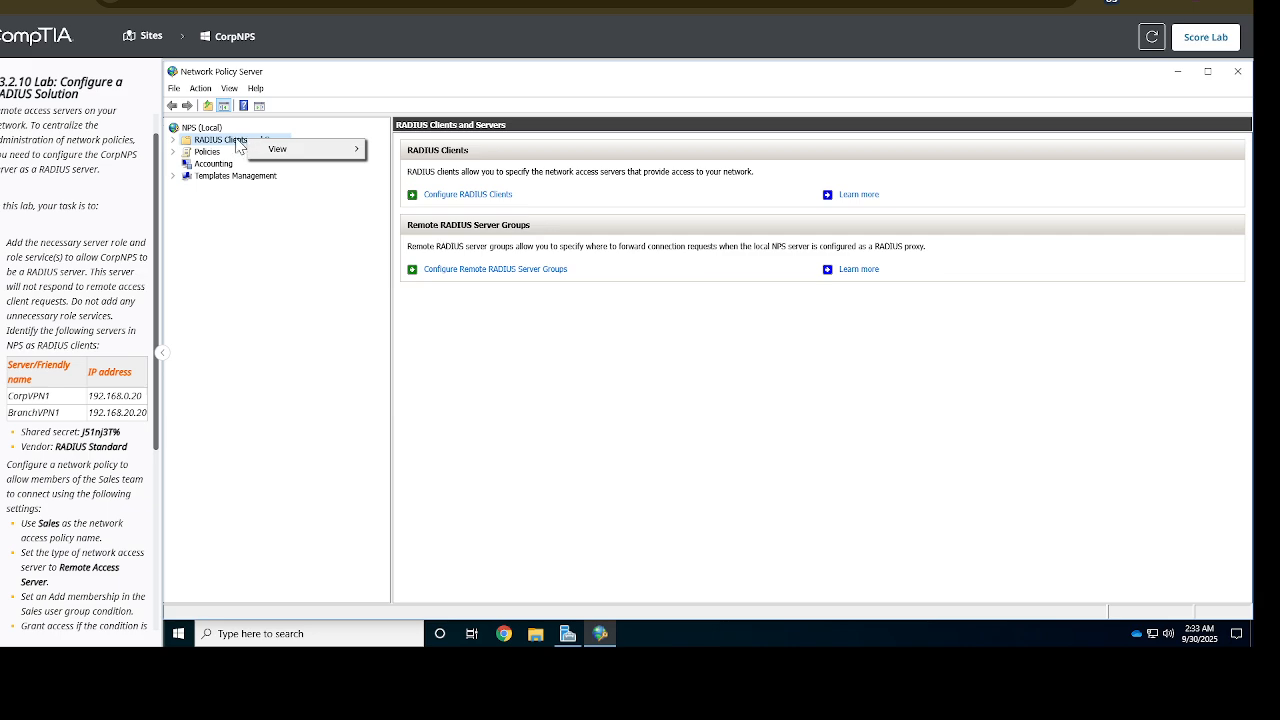
click(237, 147)
right_click(237, 147)
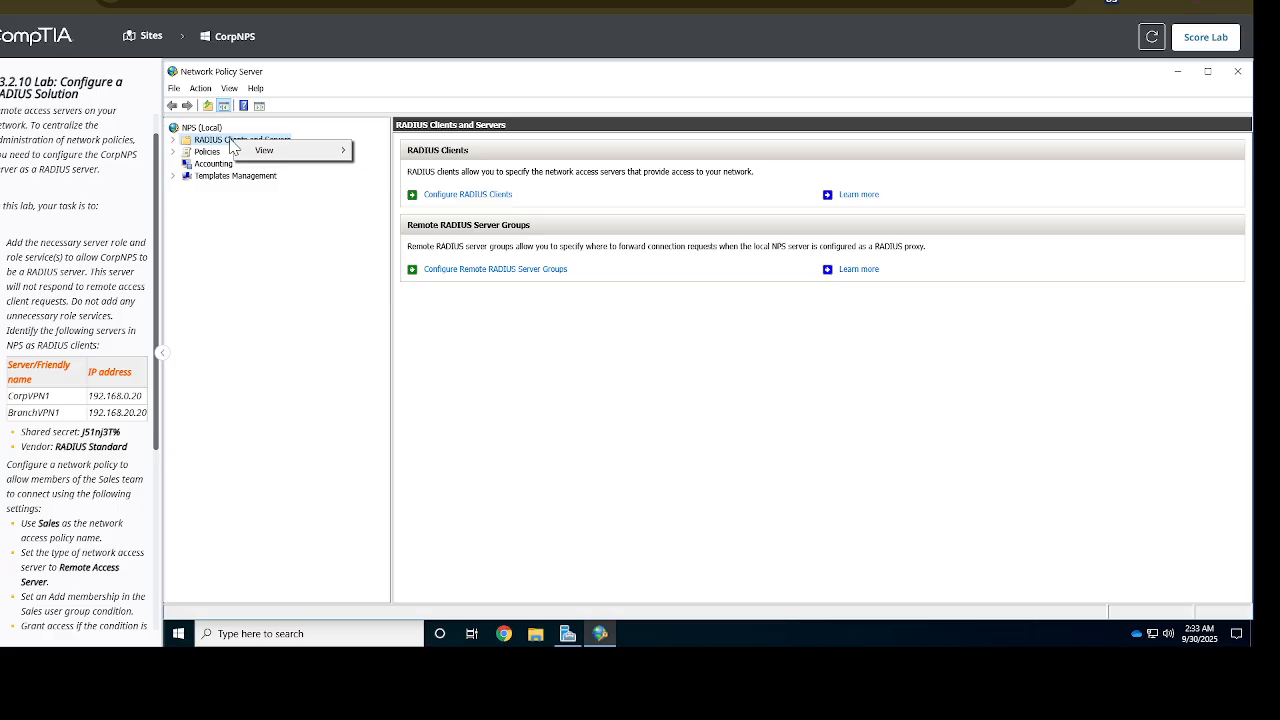
click(245, 241)
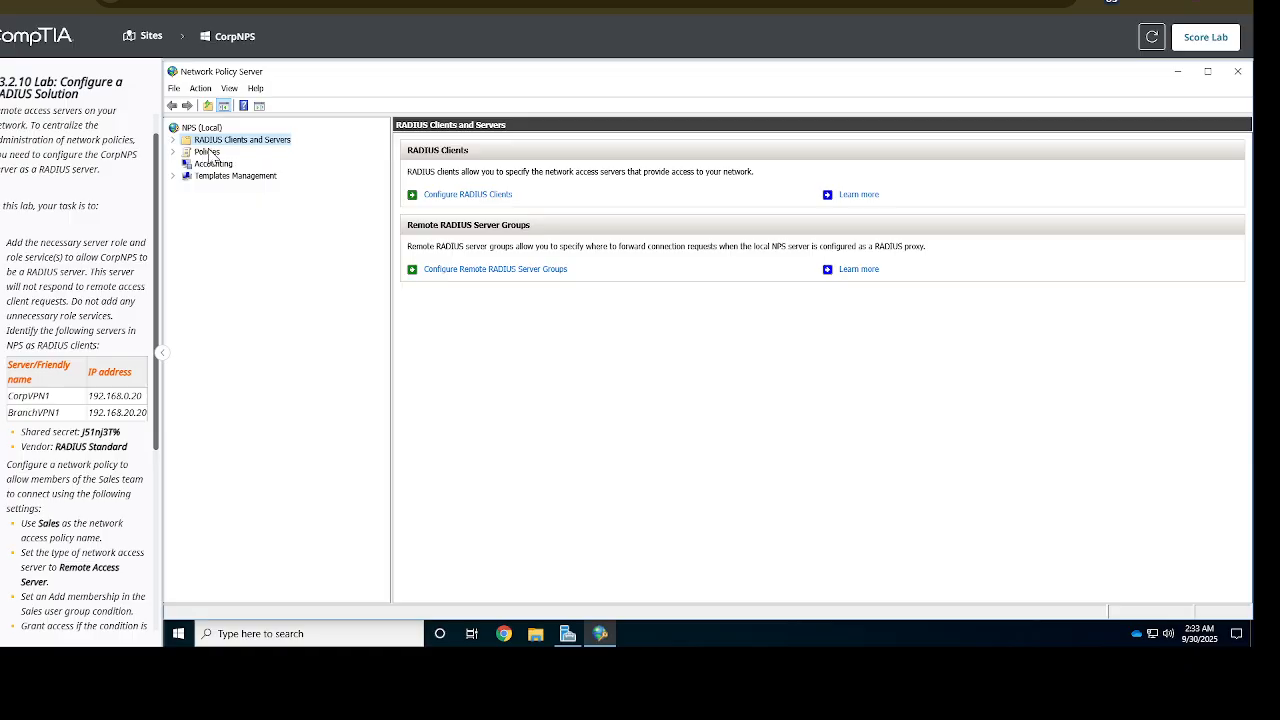
Expand RADIUS Clients and Servers and right-click the empty RADIUS Clients list
double_click(216, 145)
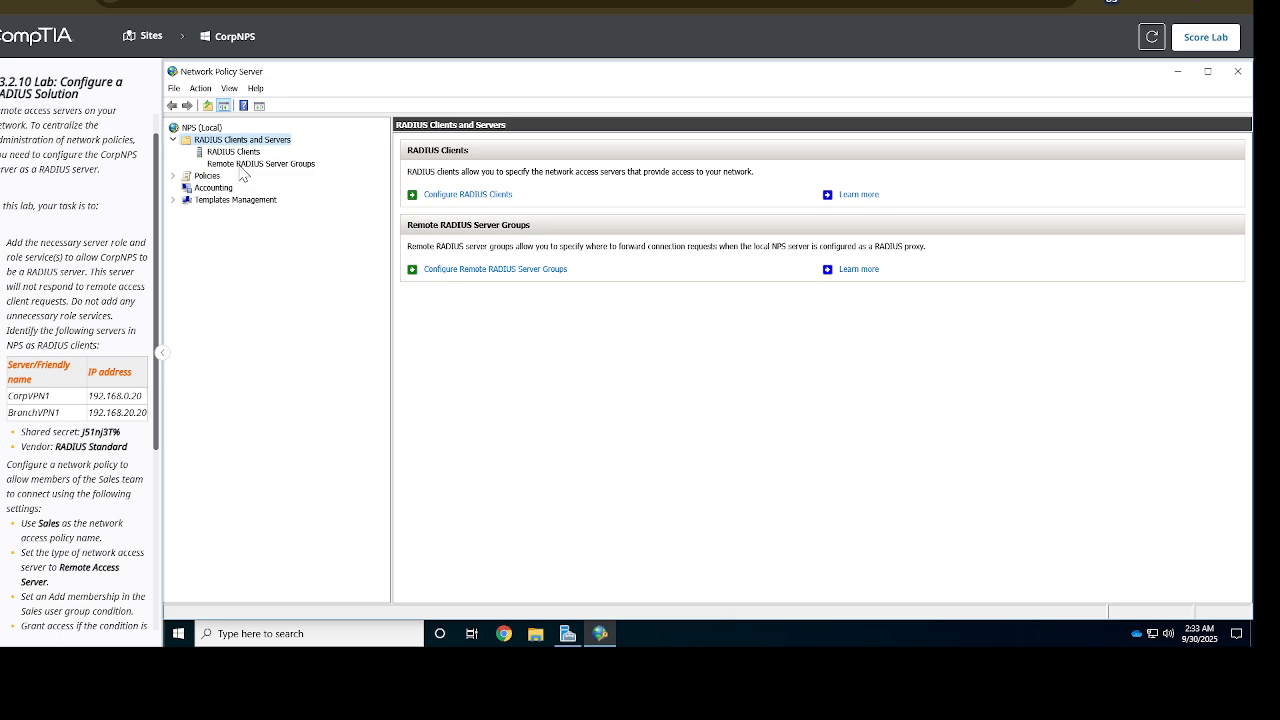
click(228, 154)
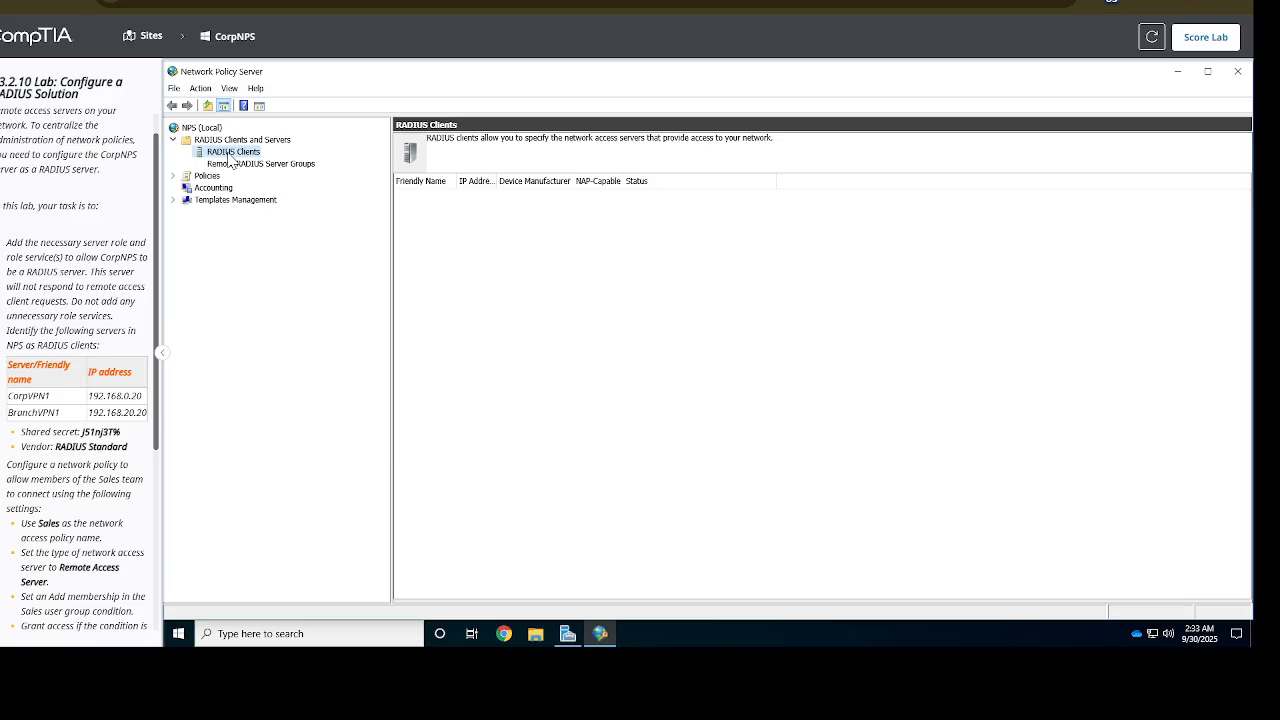
right_click(229, 158)
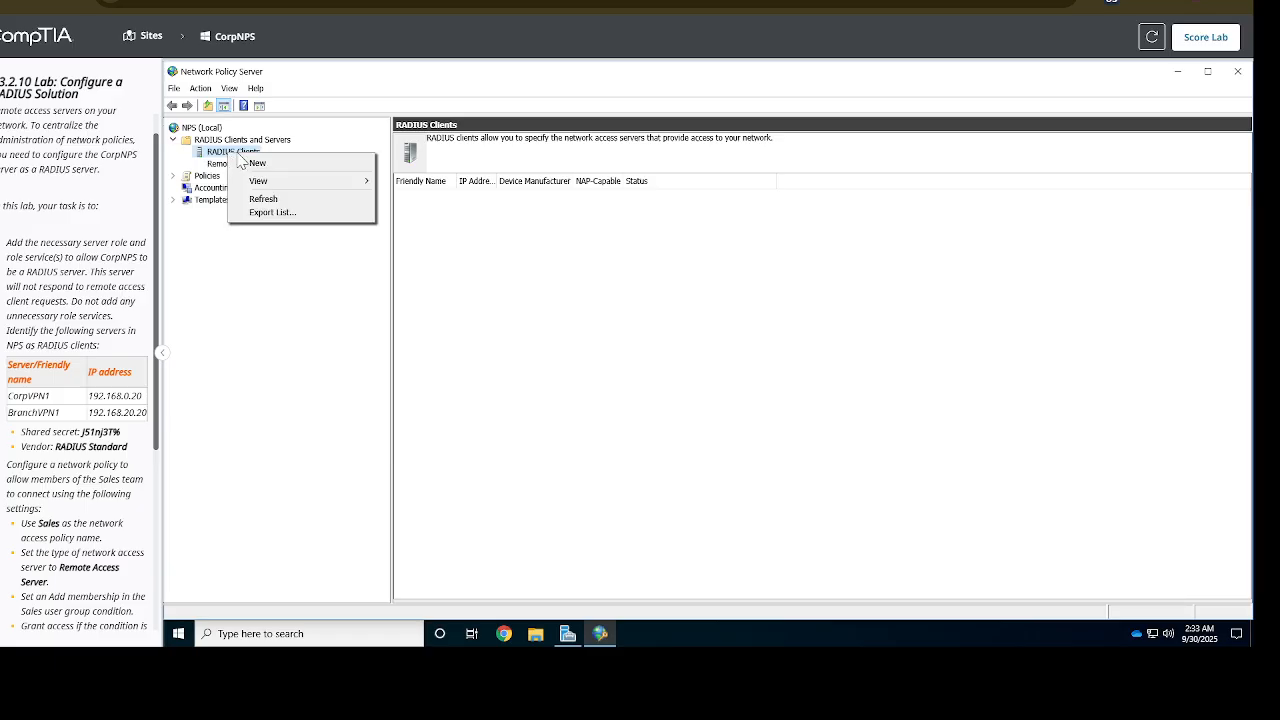
Create a new enabled RADIUS client named CorpVPN1 with address 192.168.0.20
click(255, 163)
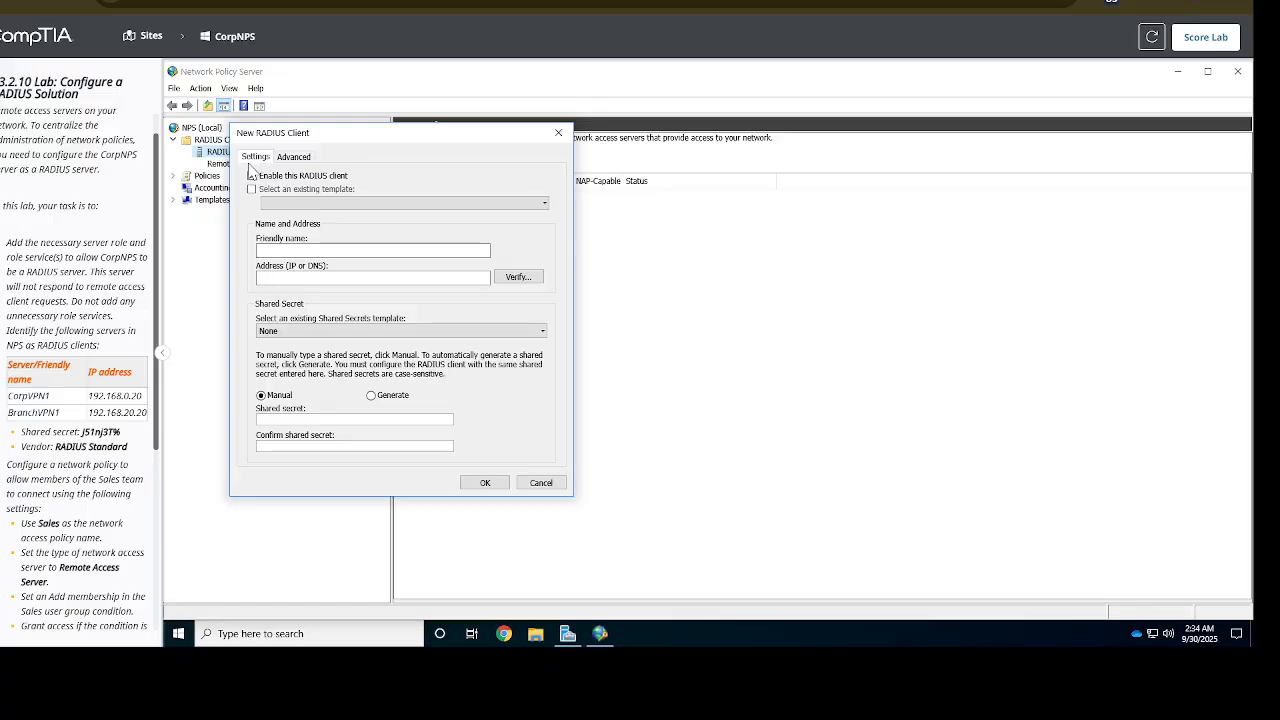
click(252, 175)
click(314, 249)
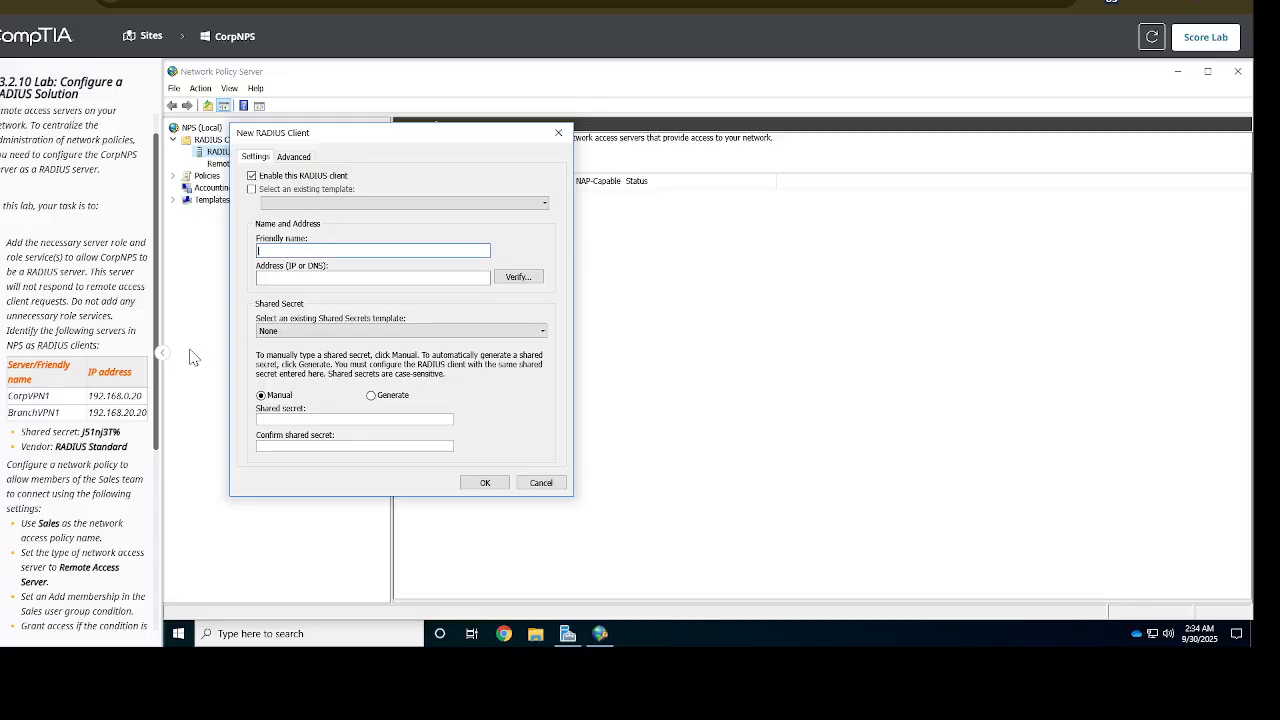
drag(52, 396, 12, 366)
click(33, 396)
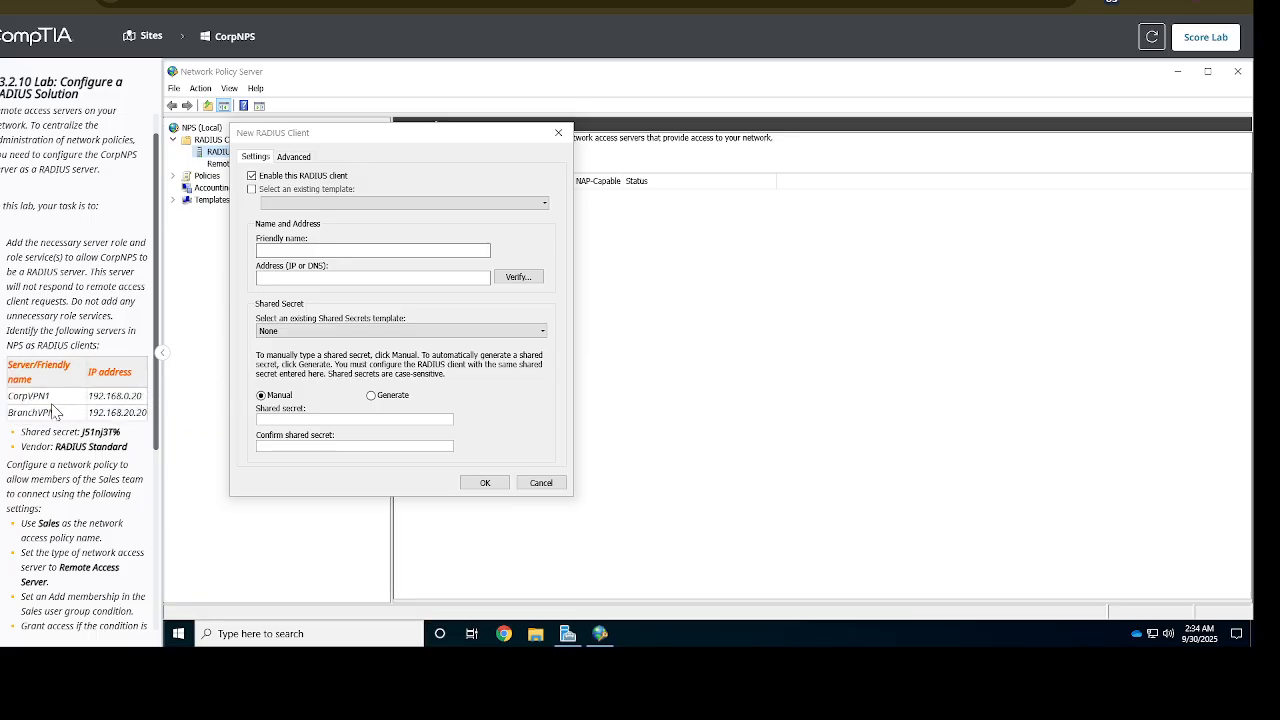
drag(52, 396, 8, 395)
click(308, 250)
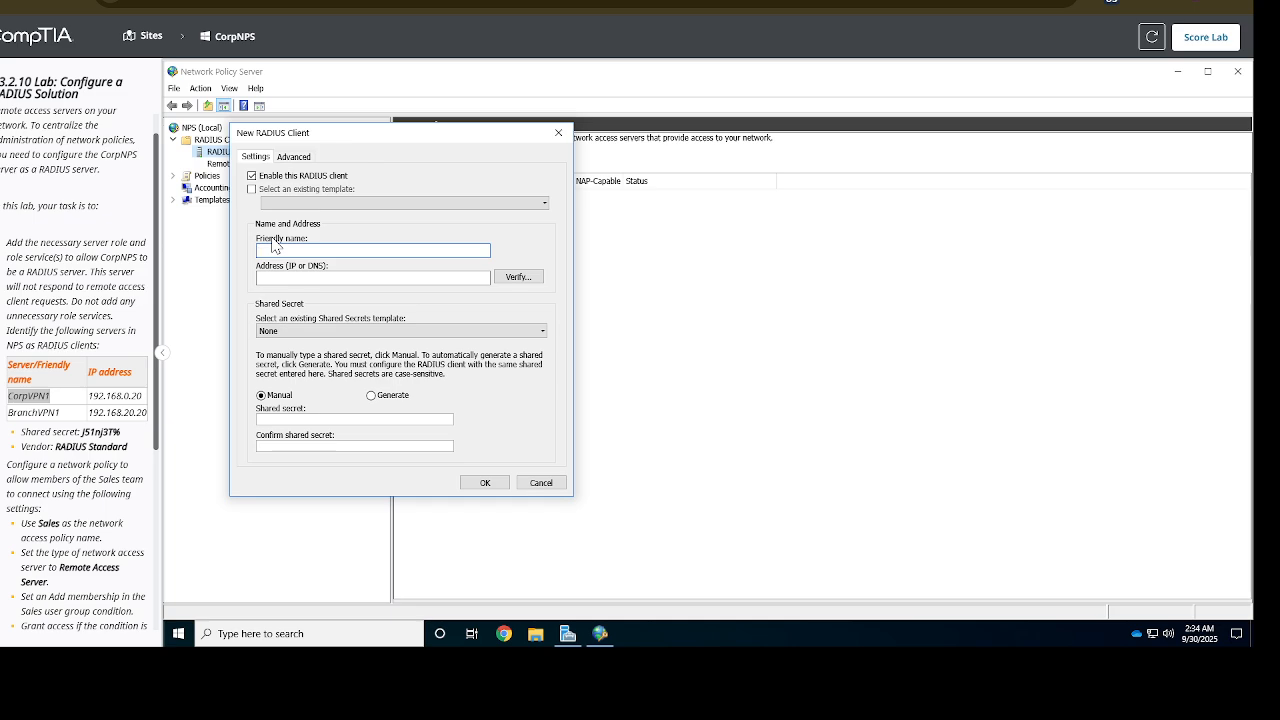
key(ctrl+v)
drag(141, 396, 89, 398)
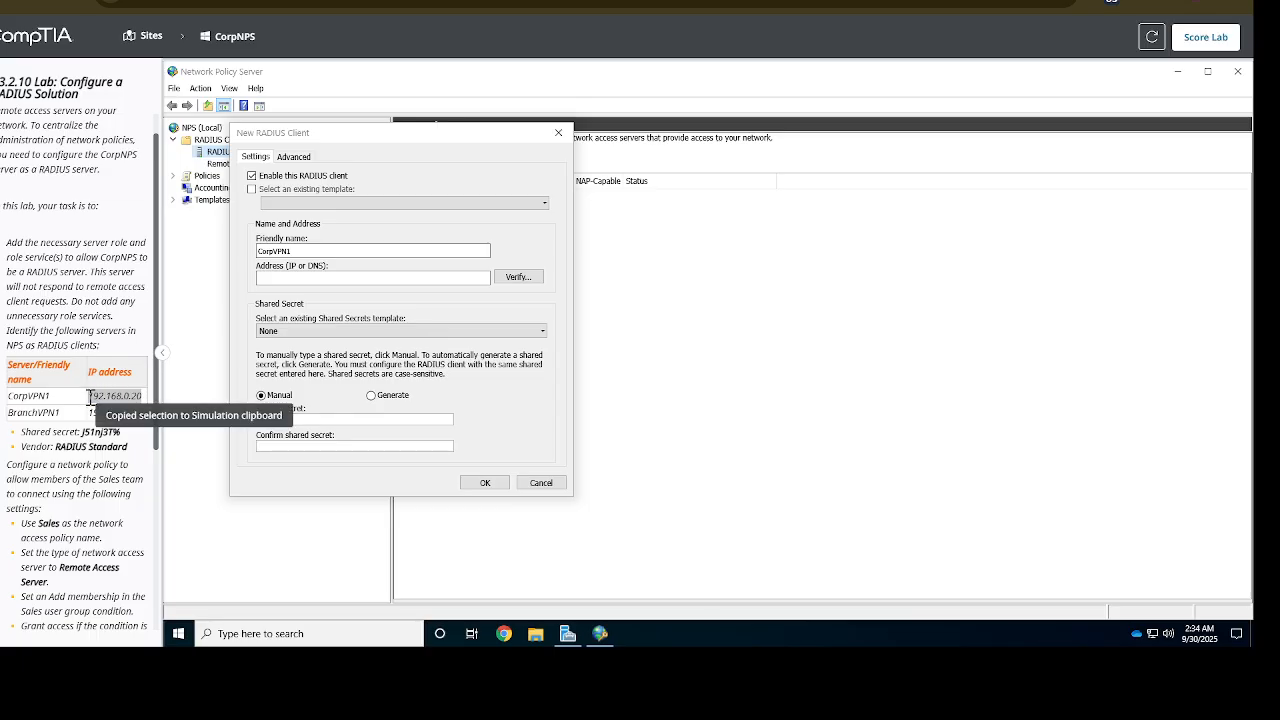
click(298, 280)
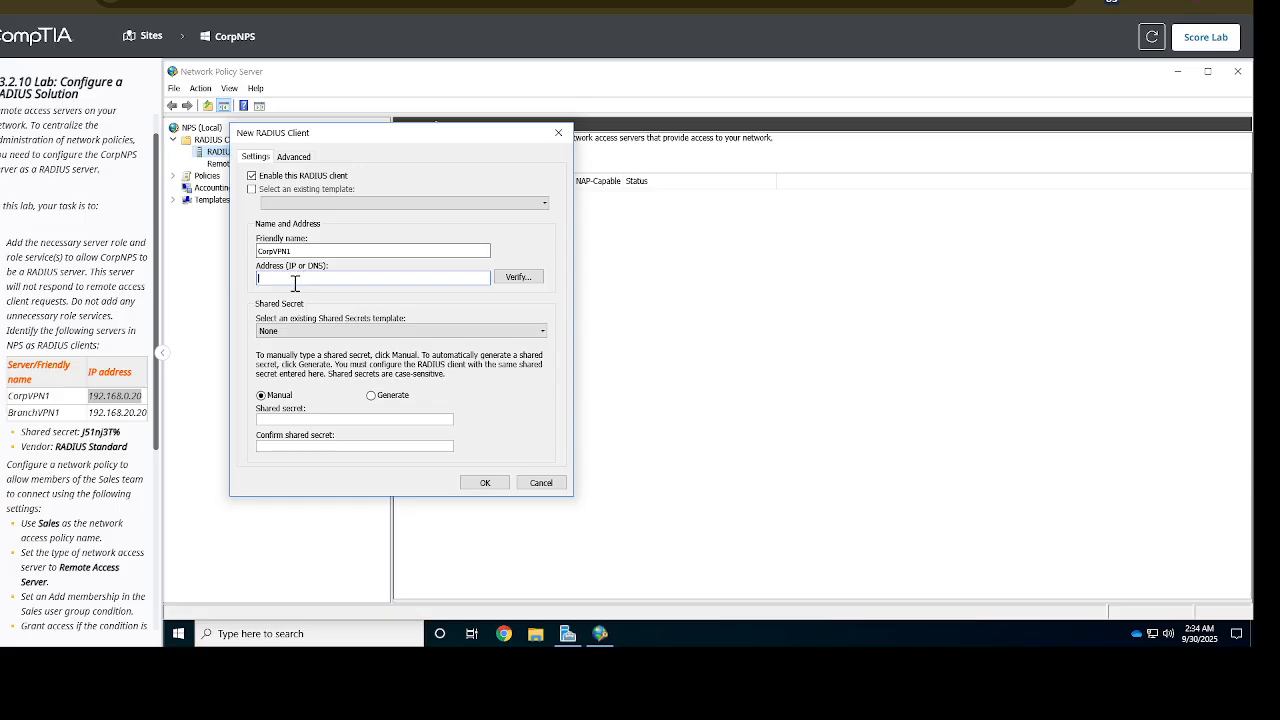
key(ctrl+v)
Enter and confirm the lab's shared secret, verify RADIUS Standard vendor, and save CorpVPN1
click(310, 418)
drag(122, 433, 80, 431)
key(ctrl+c)
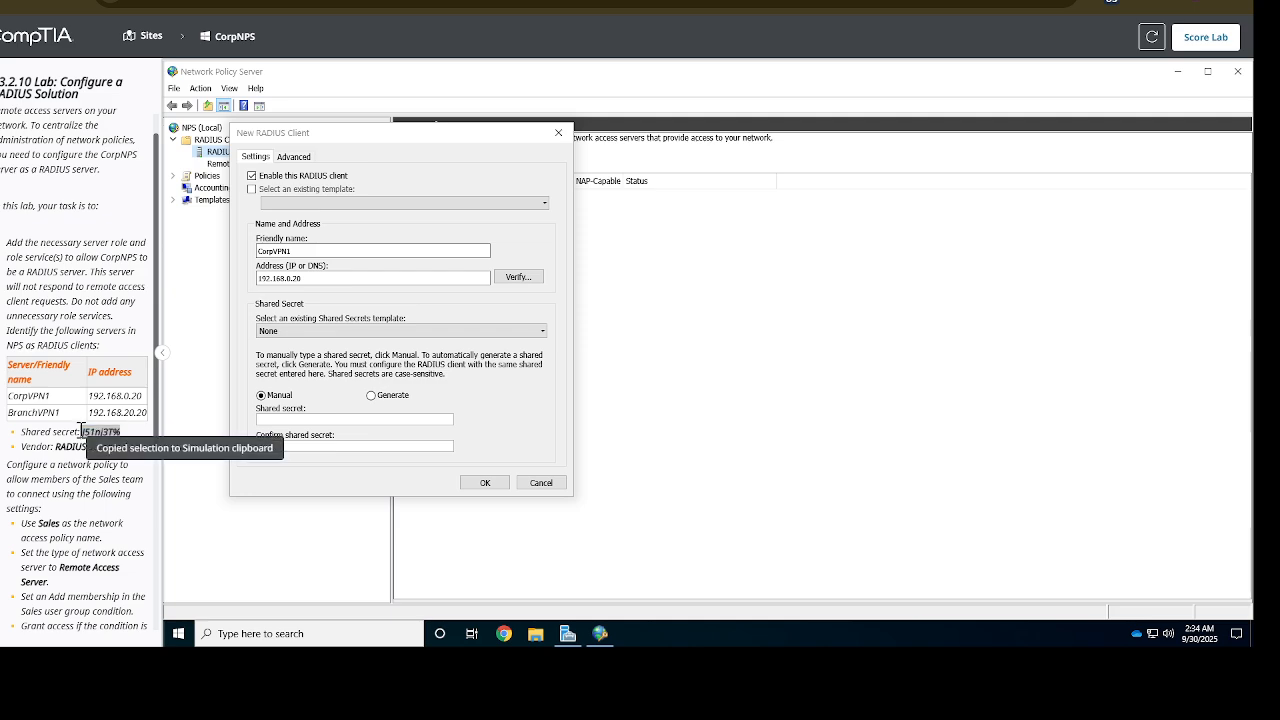
click(284, 420)
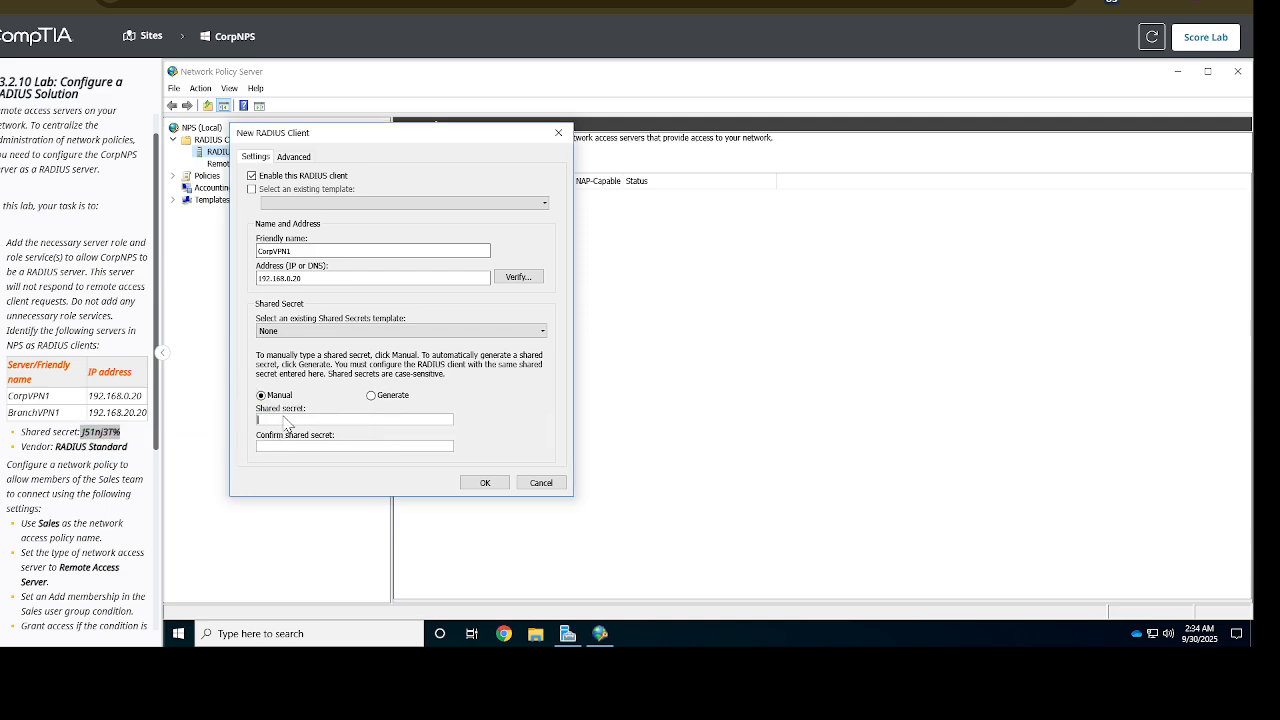
key(ctrl+v)
click(312, 446)
key(ctrl+v)
click(288, 160)
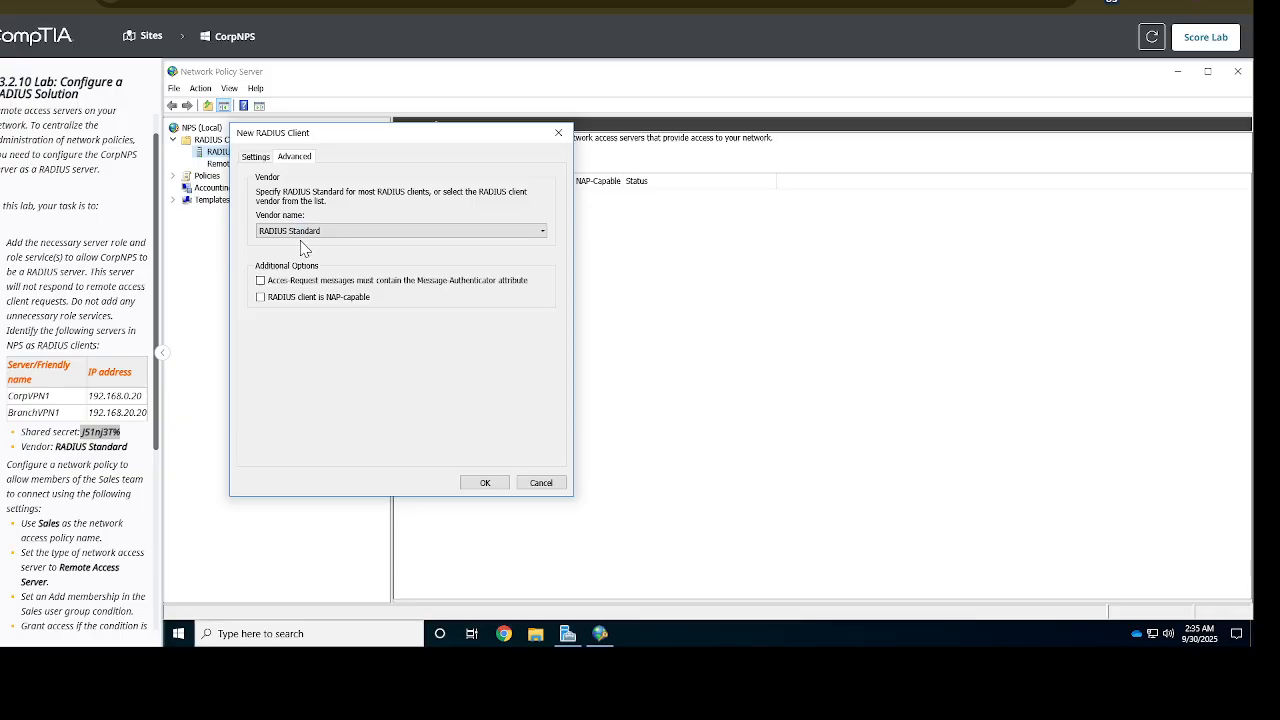
click(485, 483)
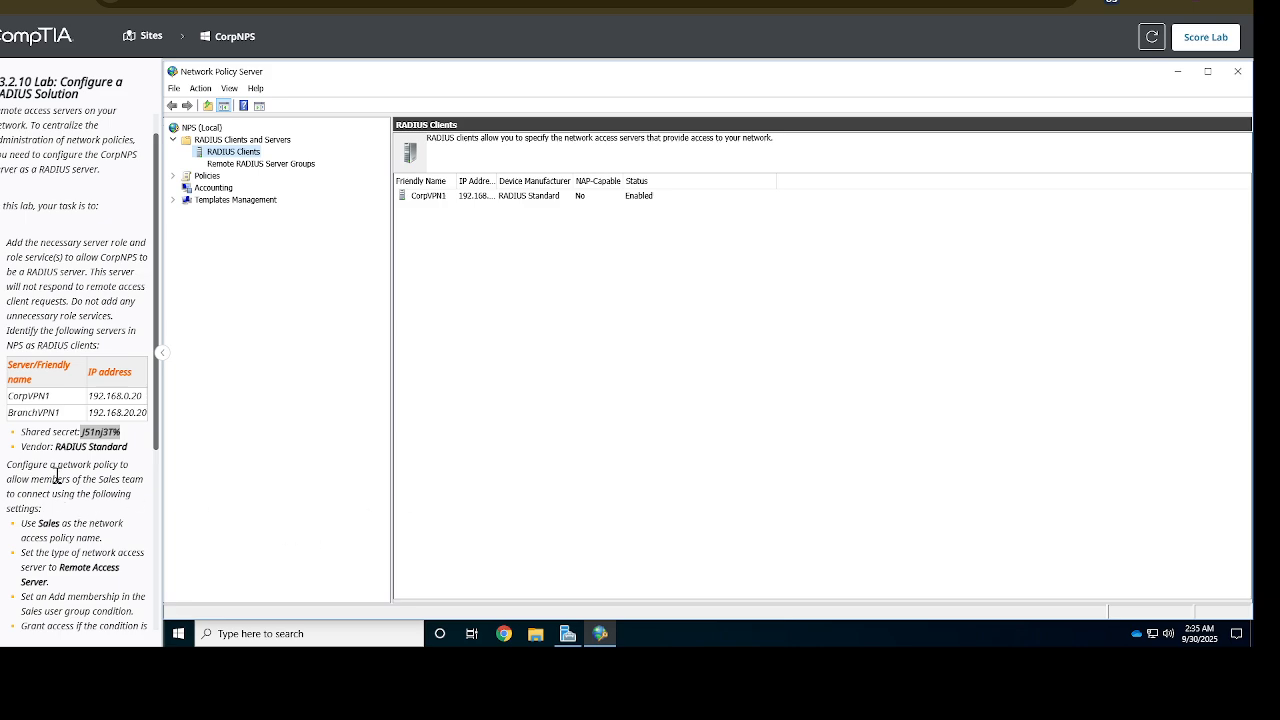
Clear the instructions selection and right-click RADIUS Clients to add another client
click(40, 415)
right_click(243, 157)
Create a second RADIUS client named BranchVPN1 with address 192.168.20.20
click(285, 170)
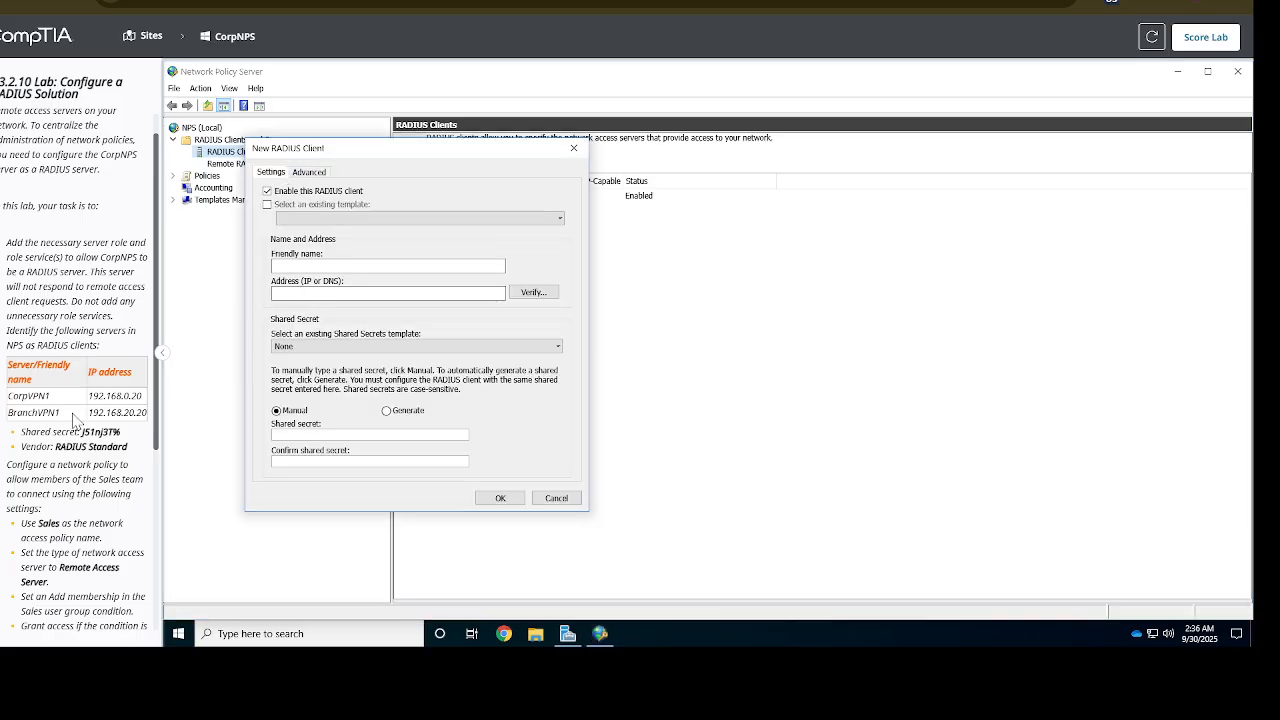
drag(64, 415, 8, 425)
right_click(8, 425)
click(60, 438)
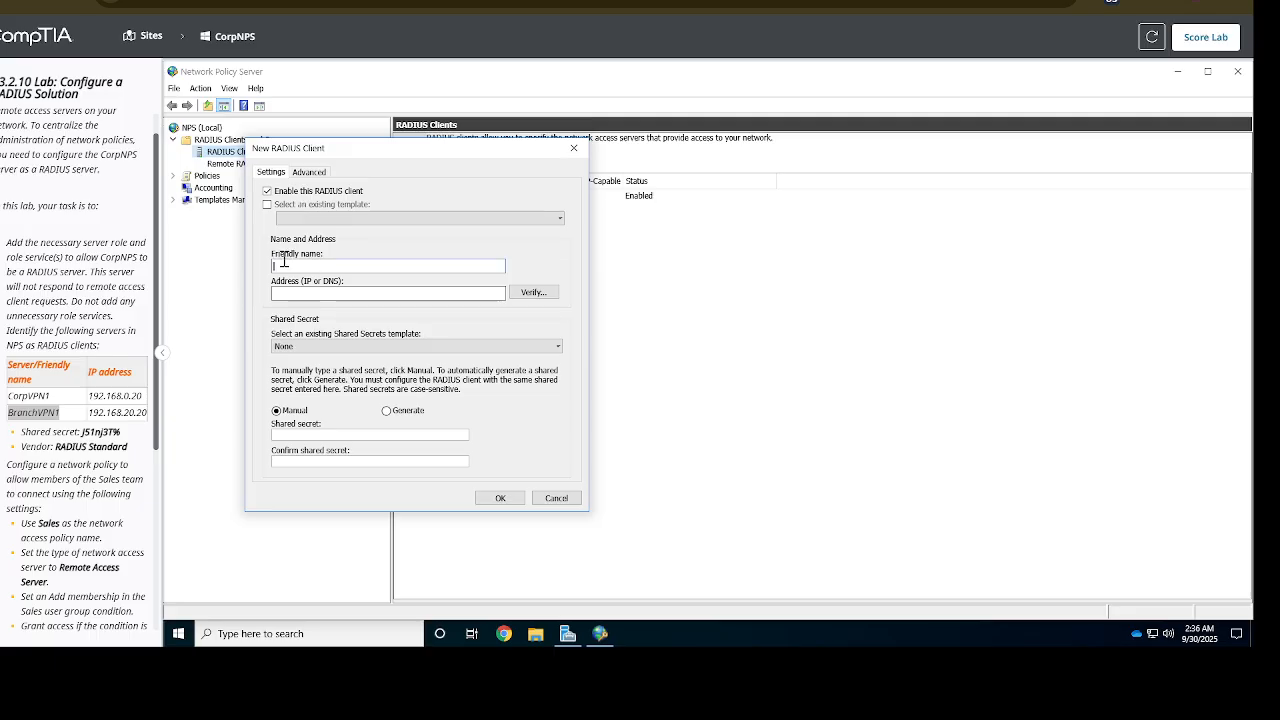
key(ctrl+v)
drag(148, 412, 90, 405)
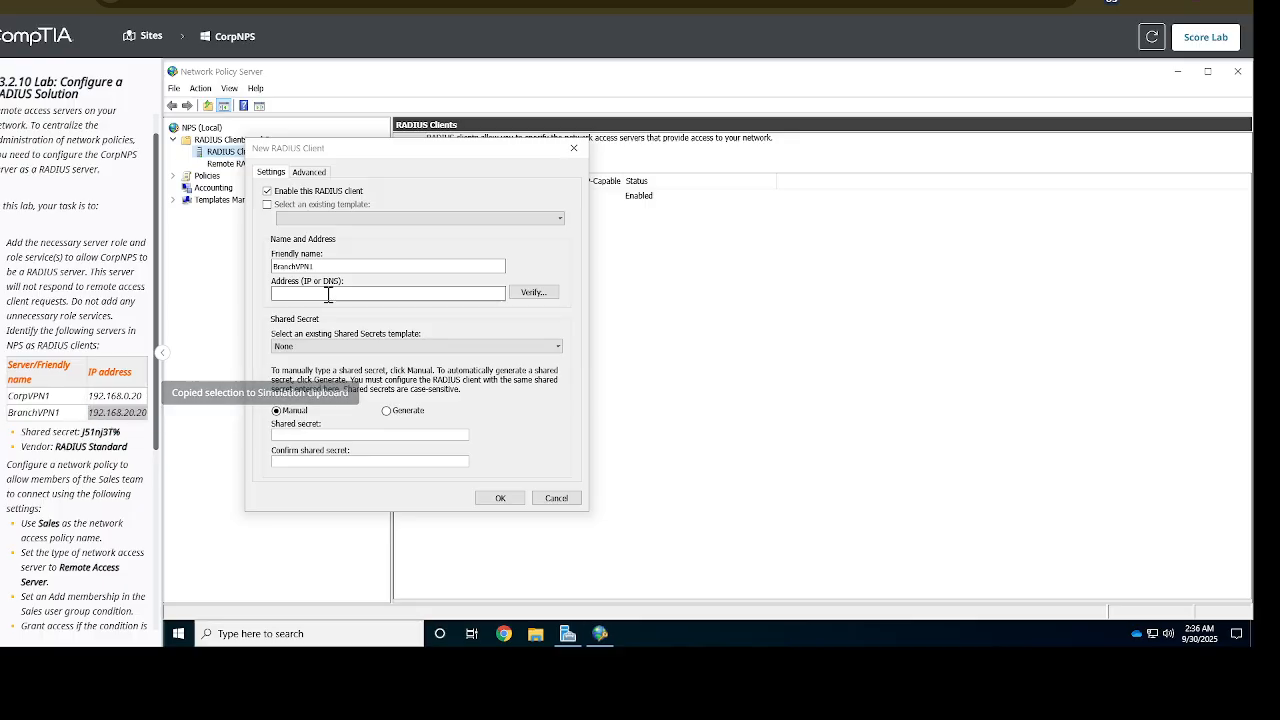
click(336, 293)
key(ctrl+v)
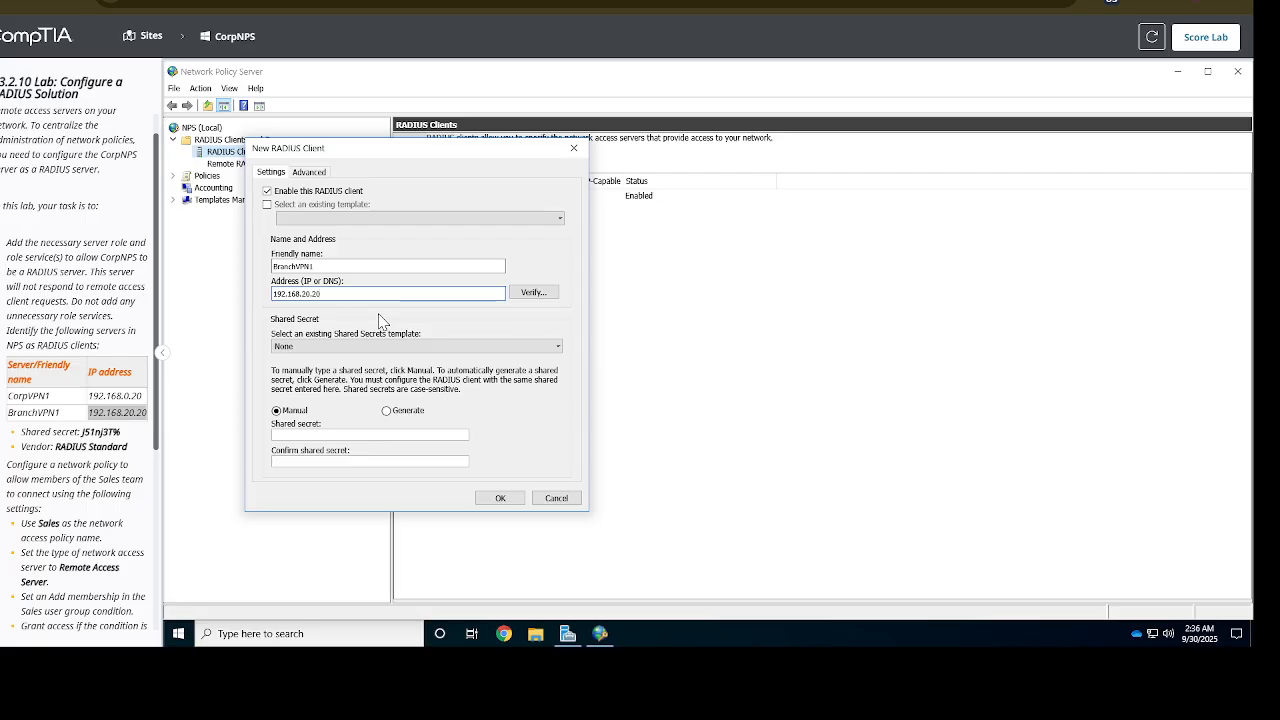
Enter and confirm the shared secret, check the vendor, save BranchVPN1, and show Policies
drag(124, 432, 81, 434)
key(ctrl+c)
click(318, 434)
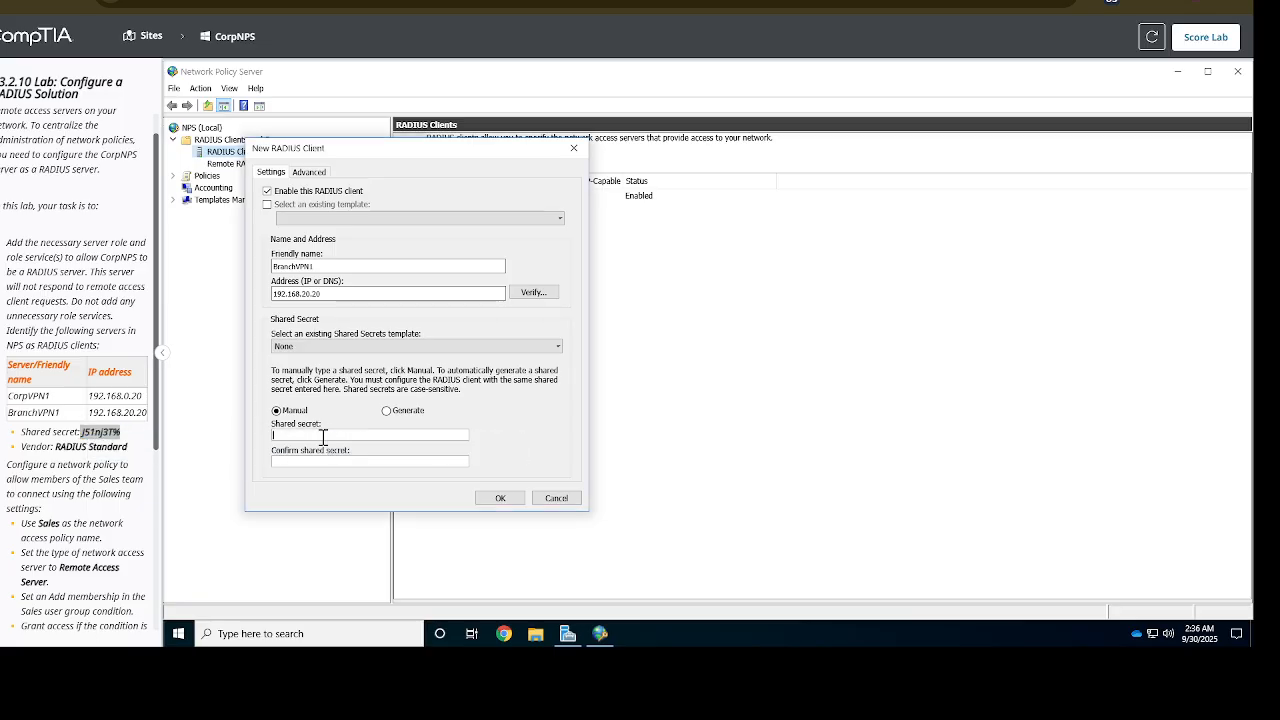
key(ctrl+v)
click(301, 462)
key(ctrl+v)
click(328, 177)
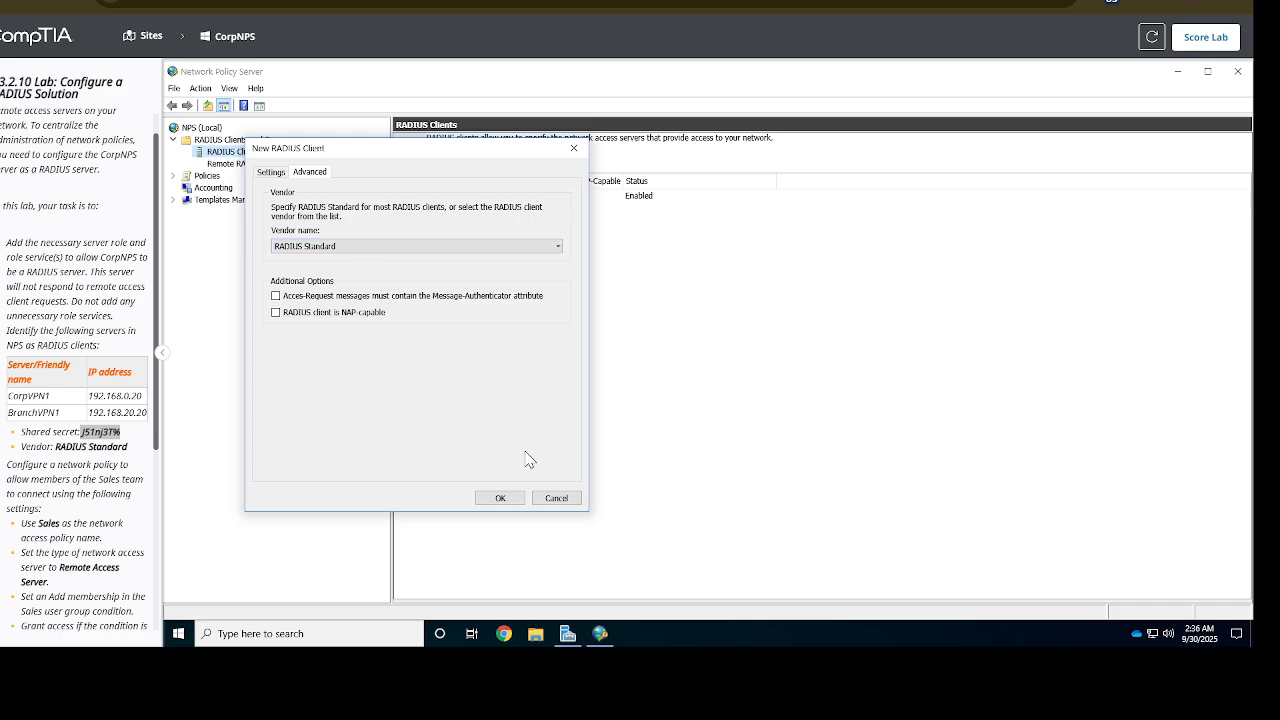
click(496, 498)
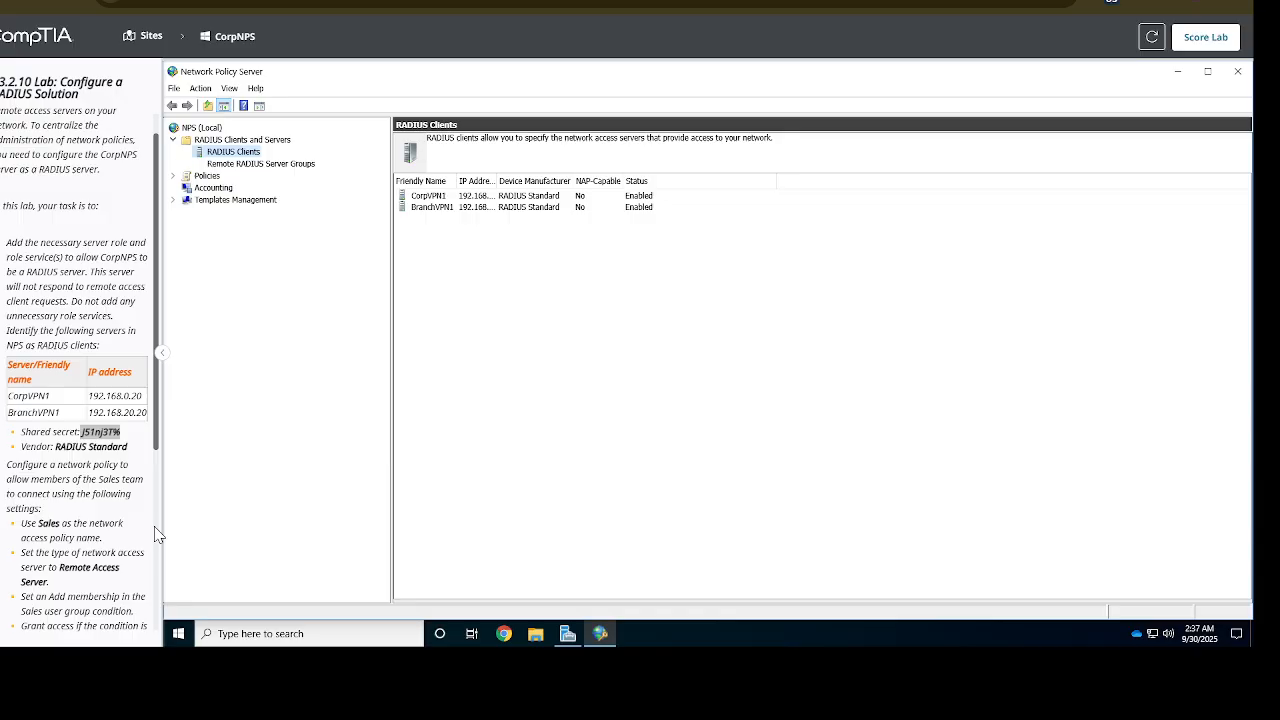
click(208, 176)
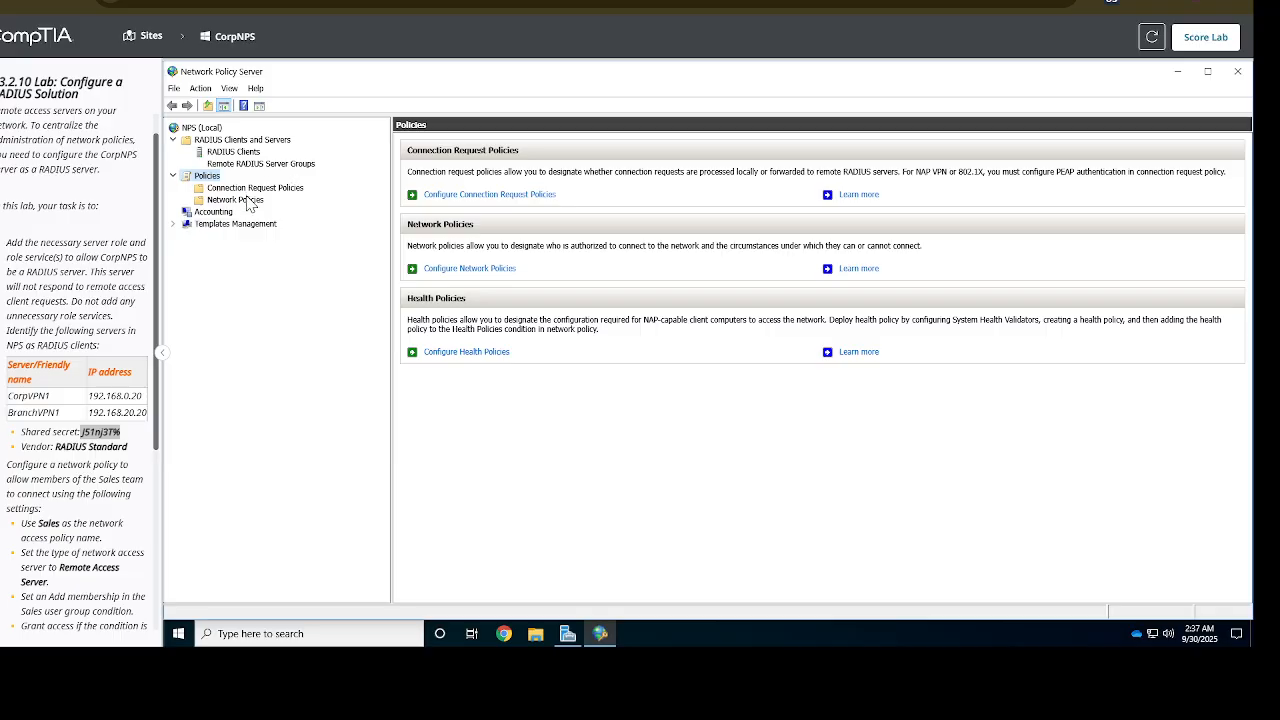
Create a new network policy named Sales using the Remote Access Server (VPN-Dial up) server type
click(250, 203)
right_click(249, 202)
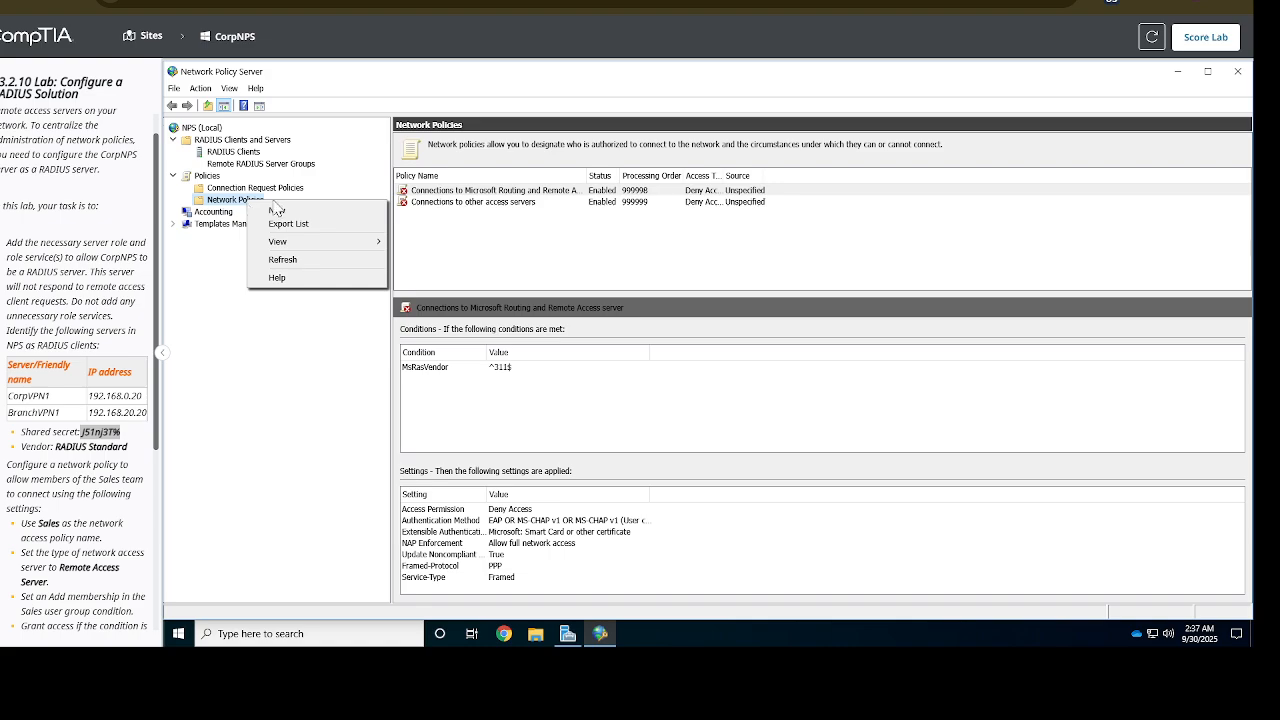
click(313, 212)
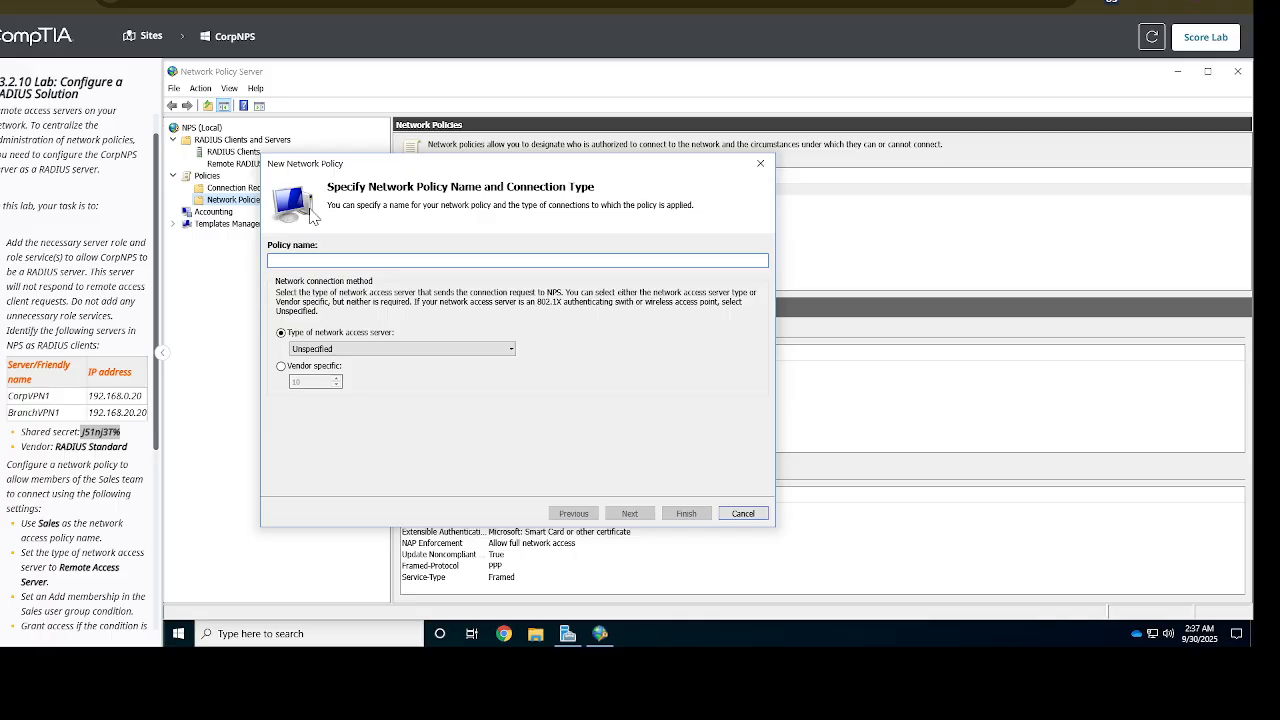
text(Sales)
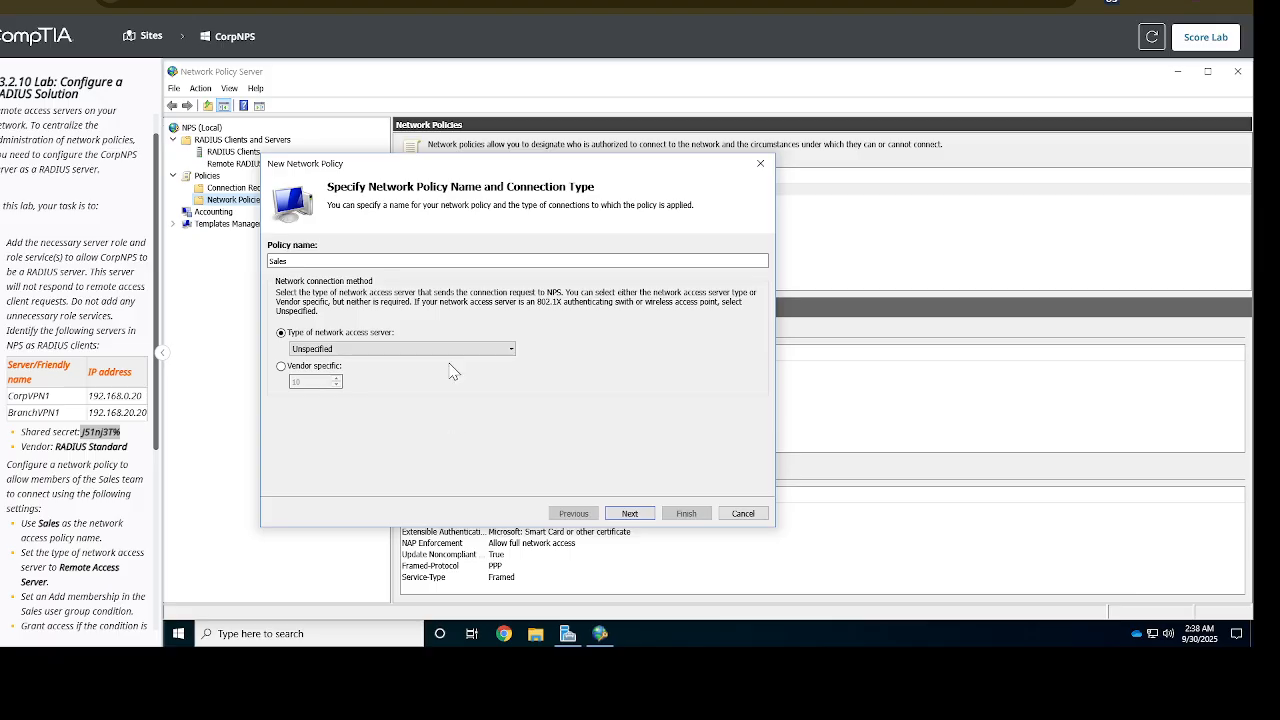
click(461, 351)
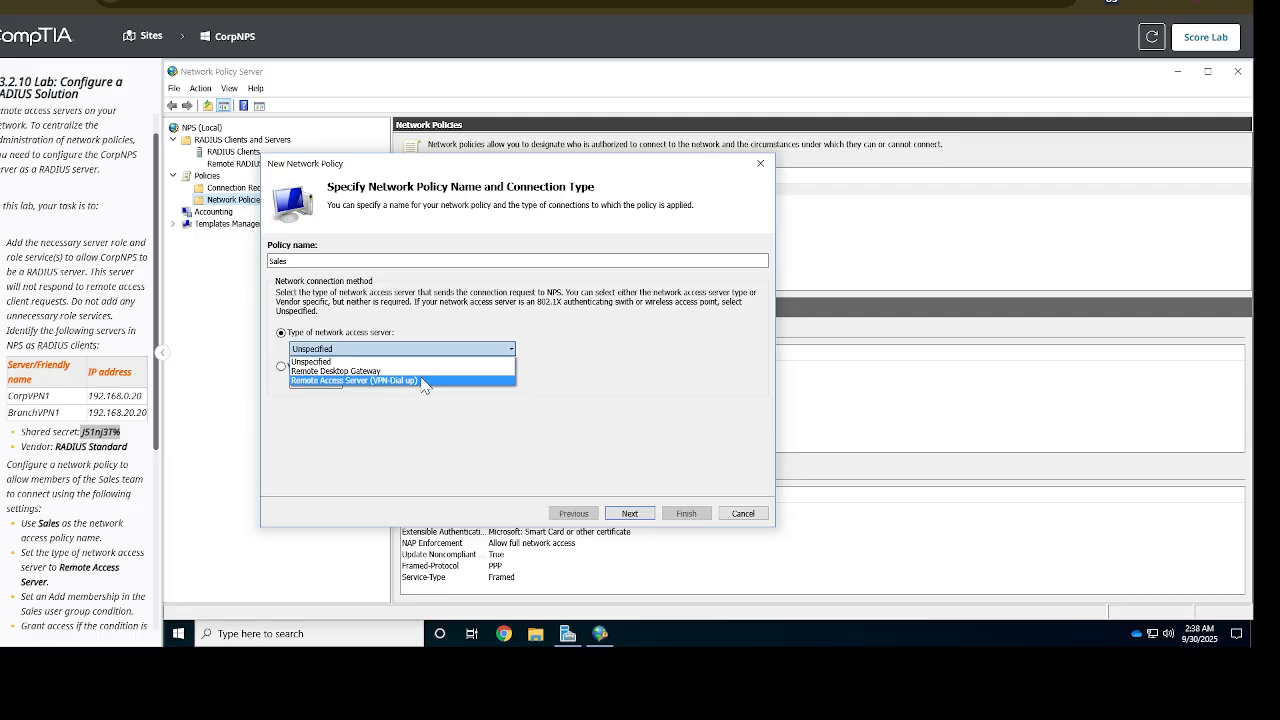
click(422, 384)
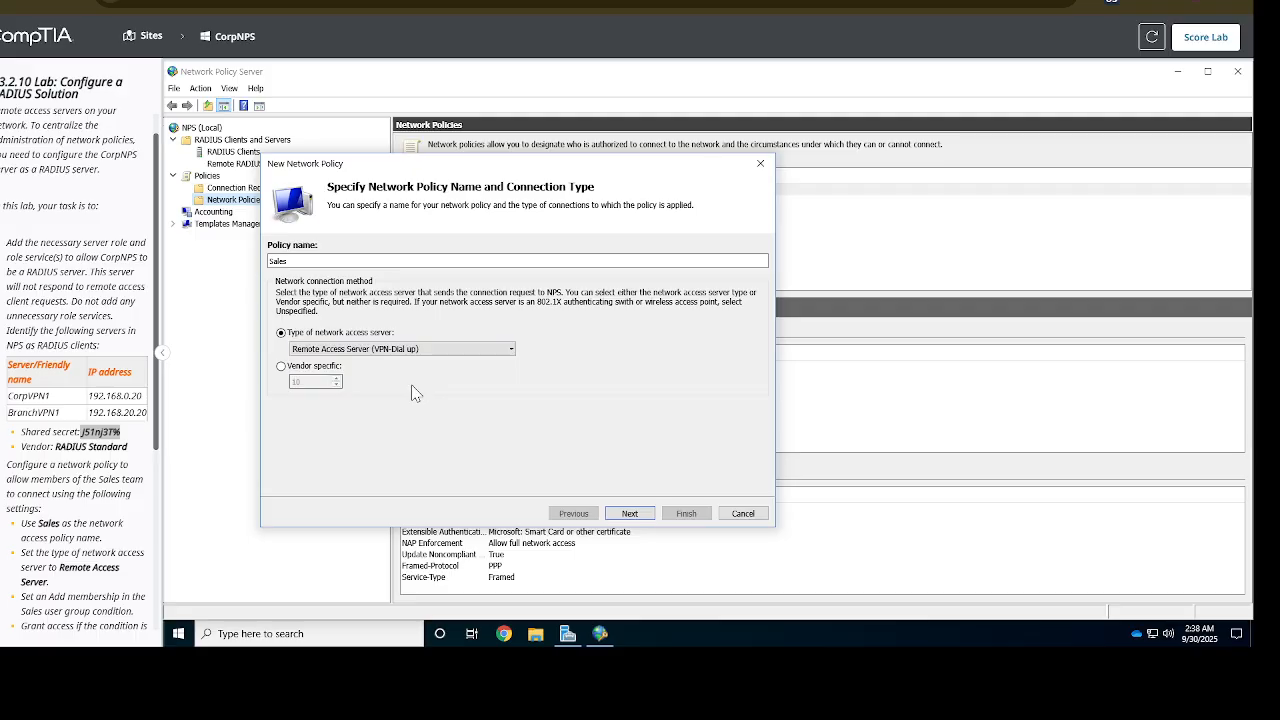
click(630, 514)
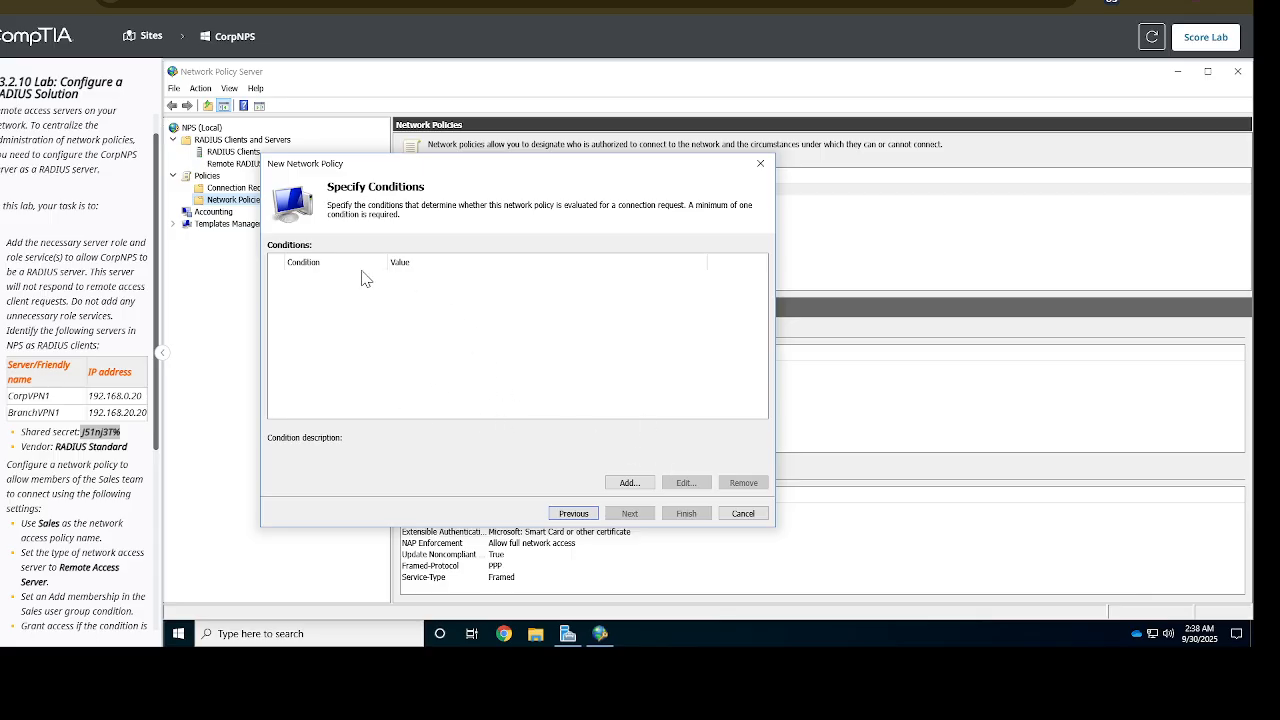
Add a User Groups condition requiring membership in the CORPNET\Sales group
click(628, 483)
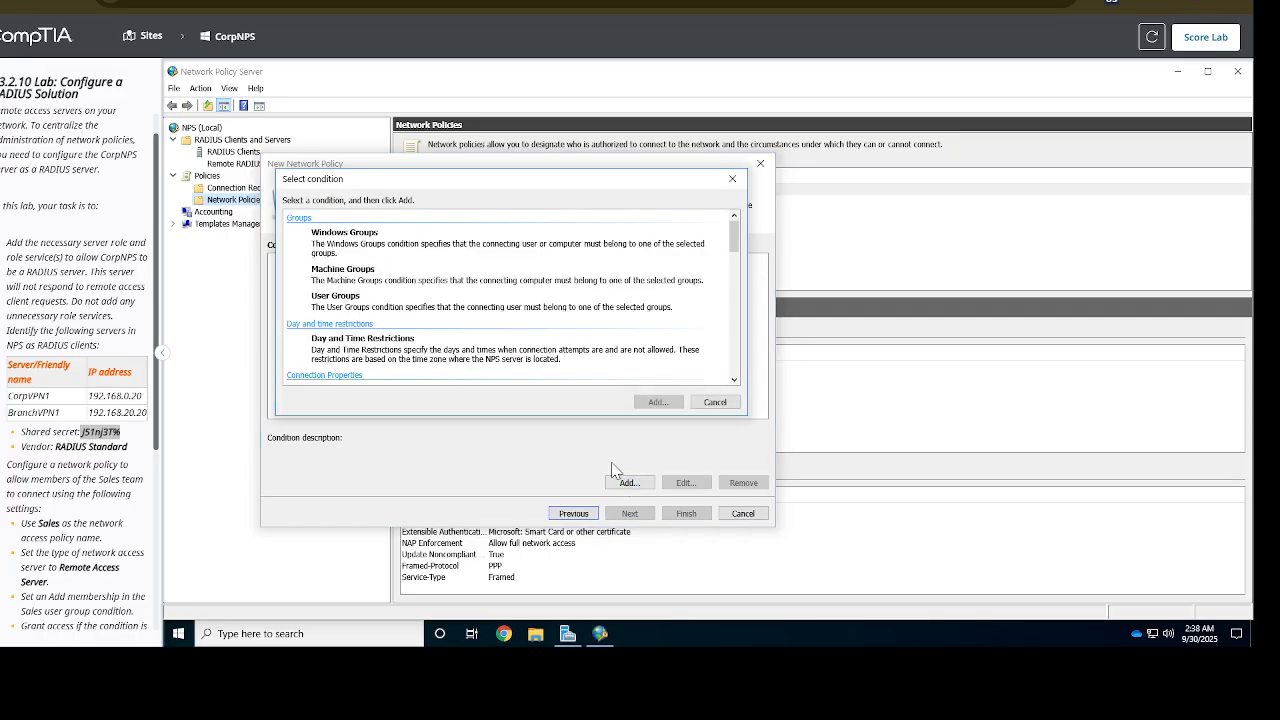
click(404, 316)
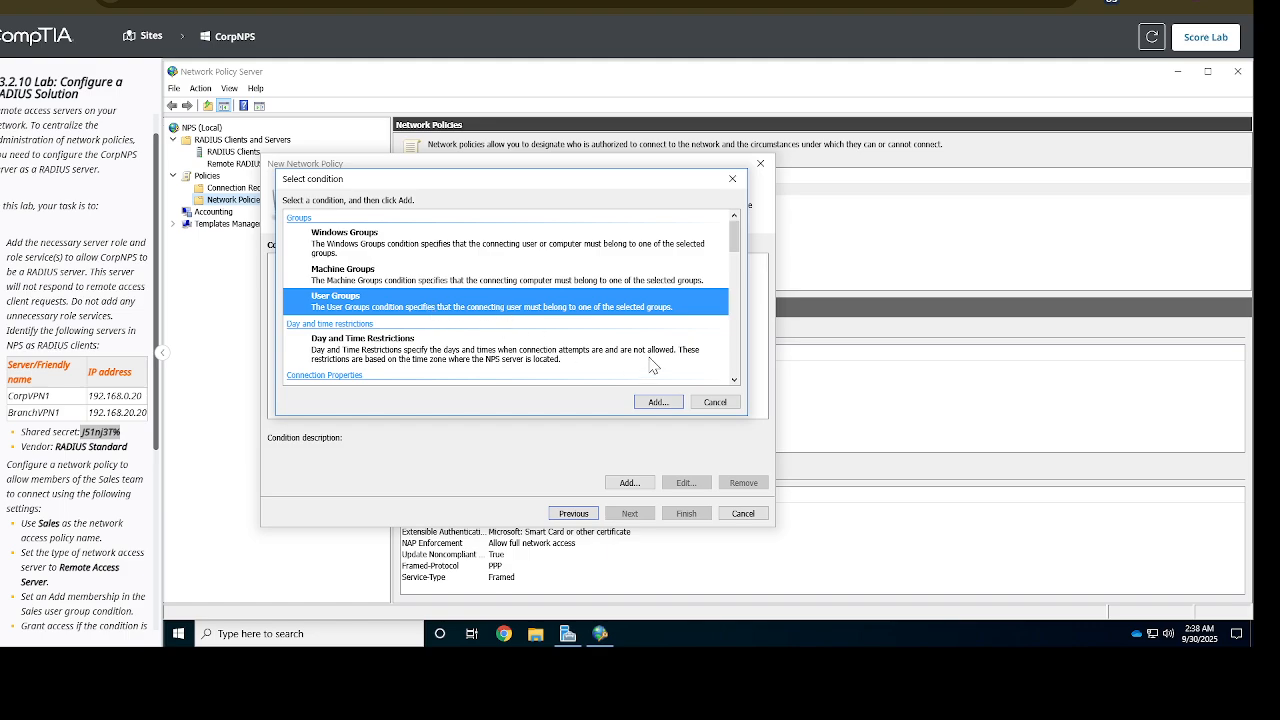
click(664, 405)
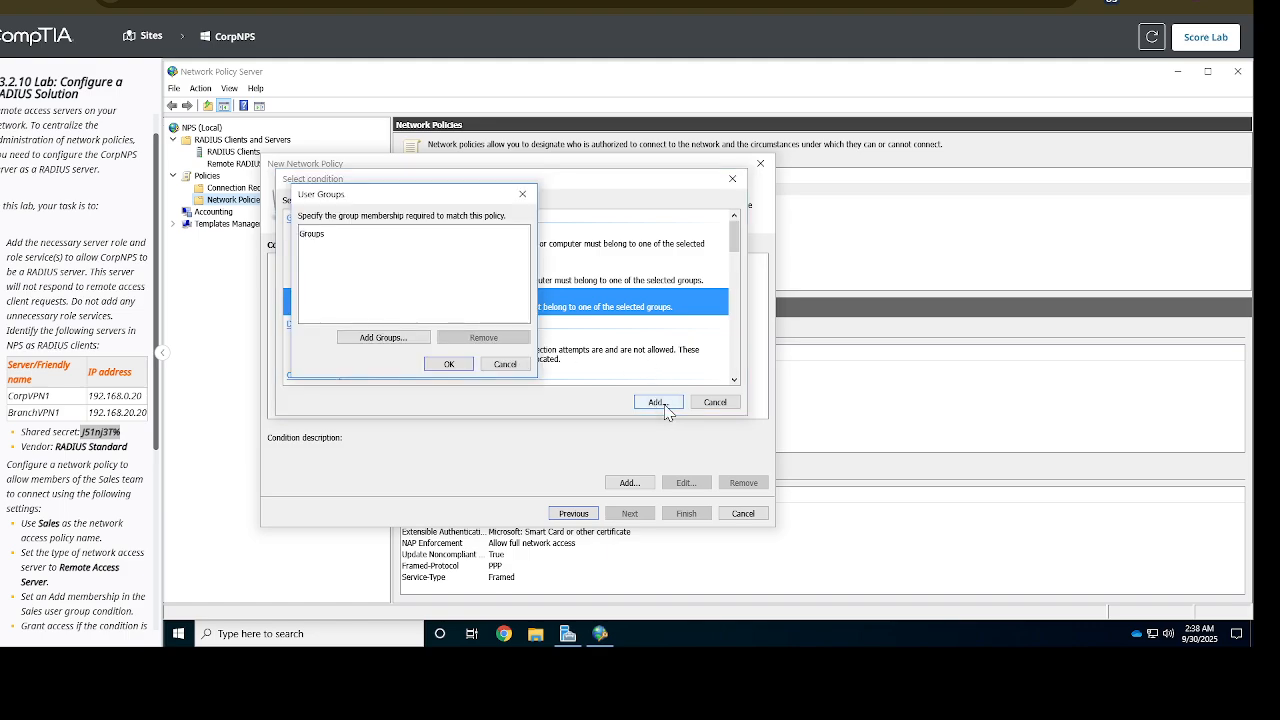
click(384, 338)
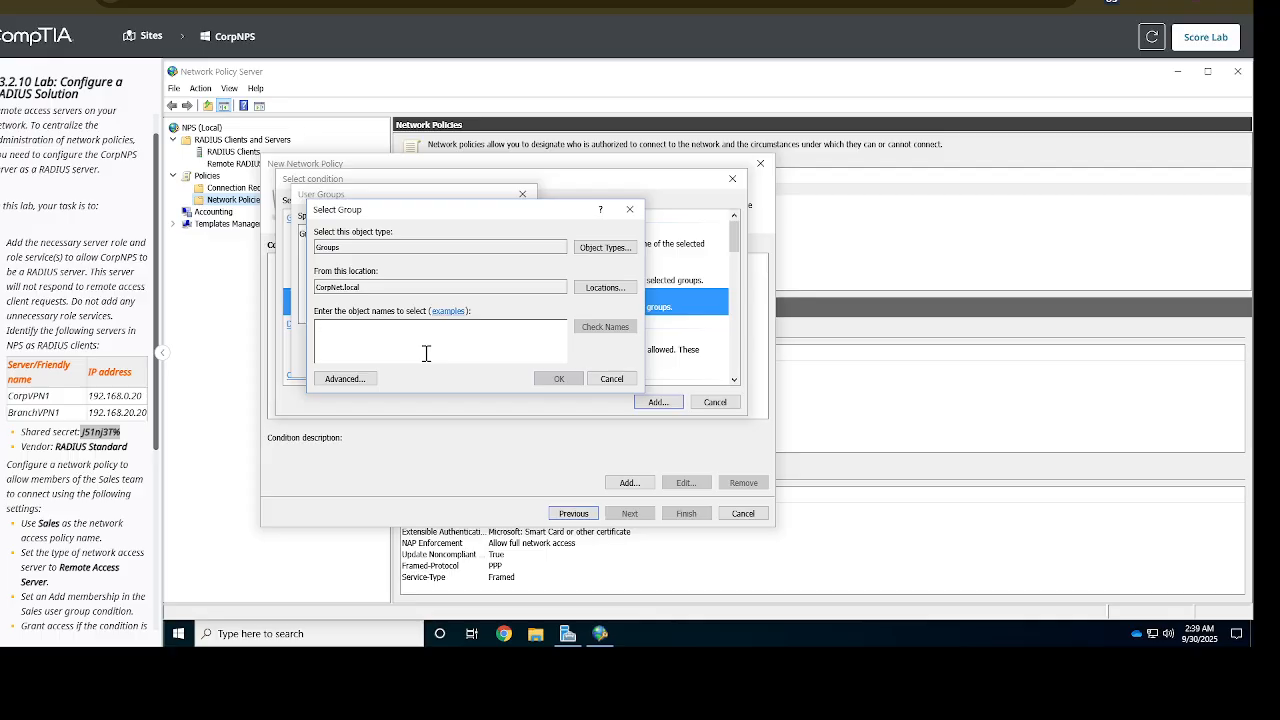
text(Sales)
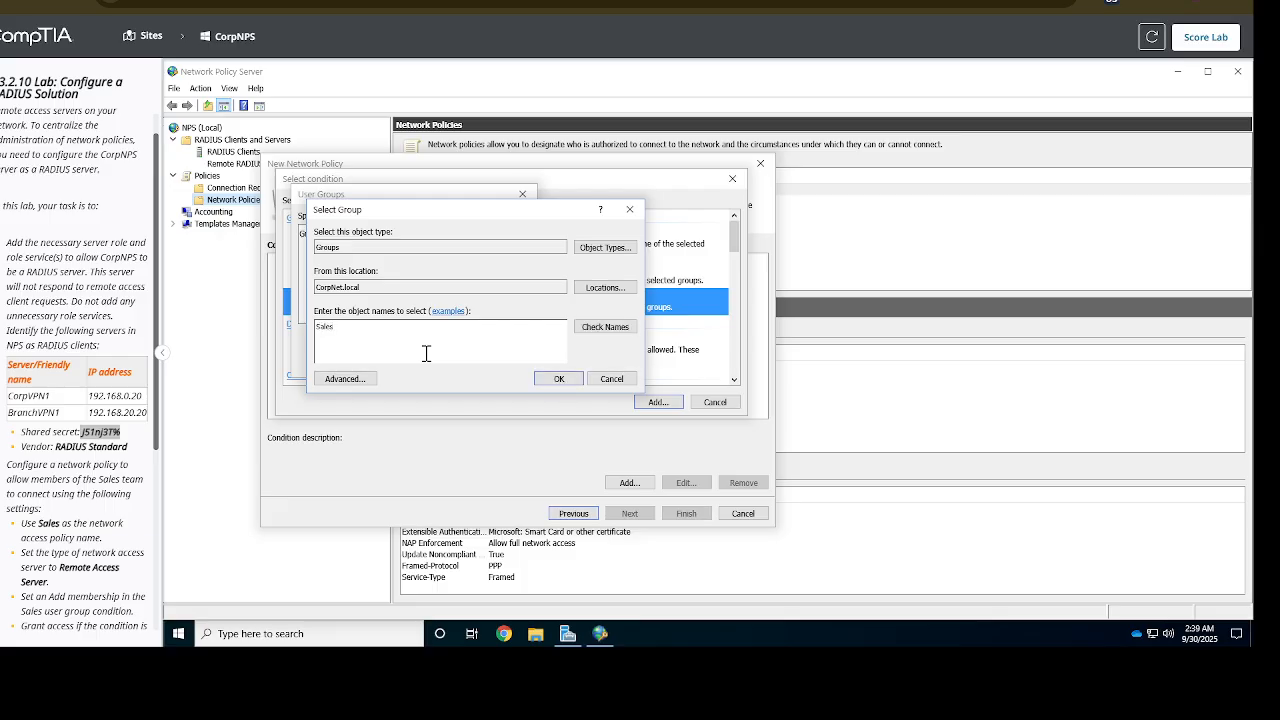
click(561, 380)
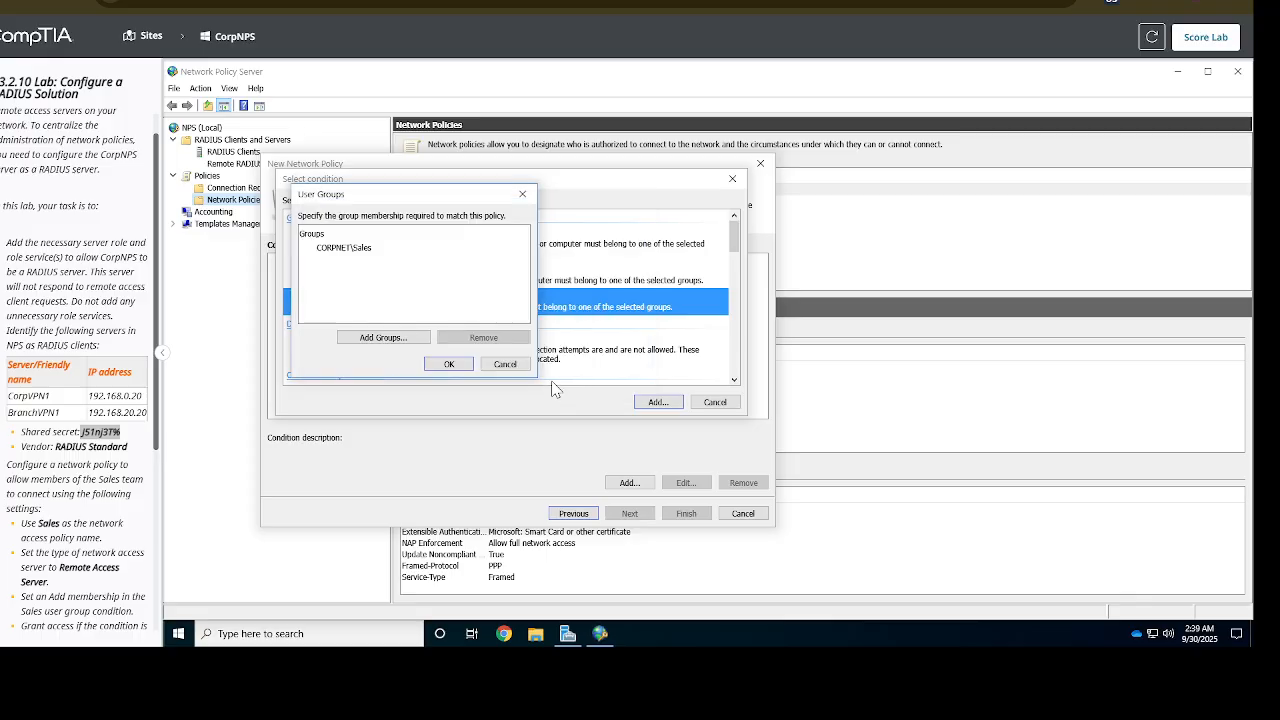
click(449, 363)
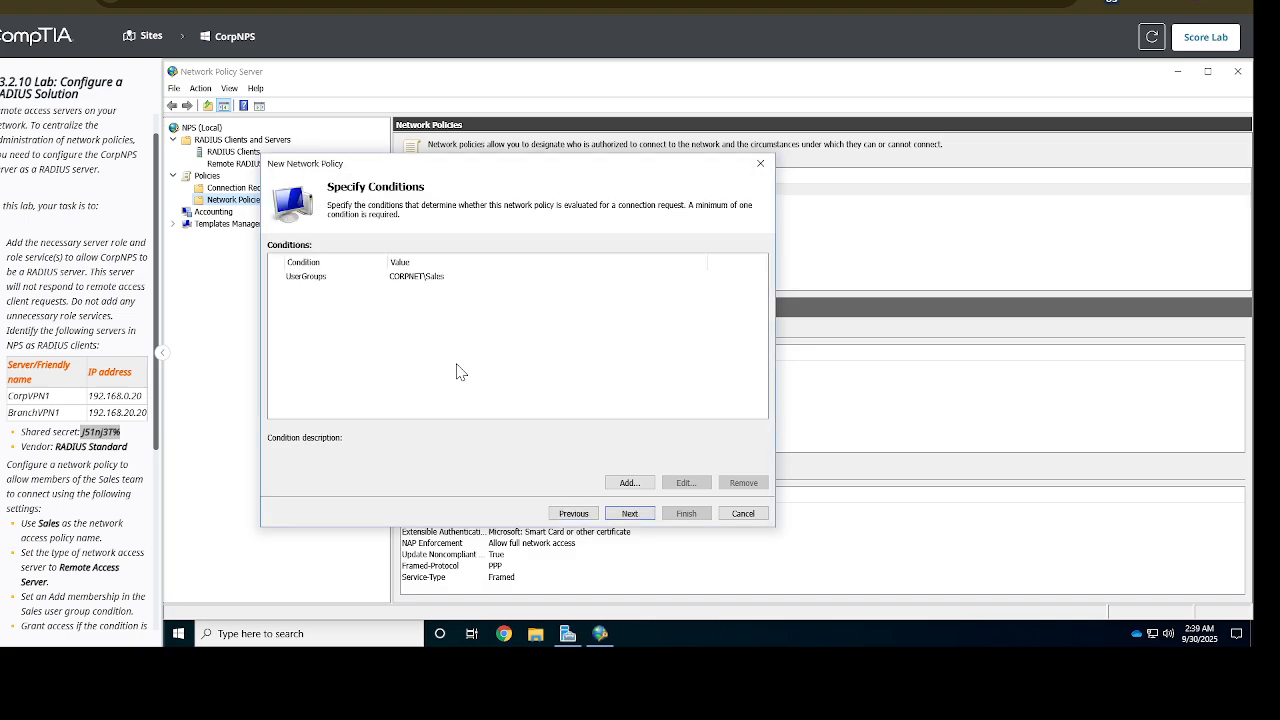
Keep Access granted, add the 'Microsoft: Smart Card or other certificate' EAP method, and disable MS-CHAP and MS-CHAP v2
click(648, 513)
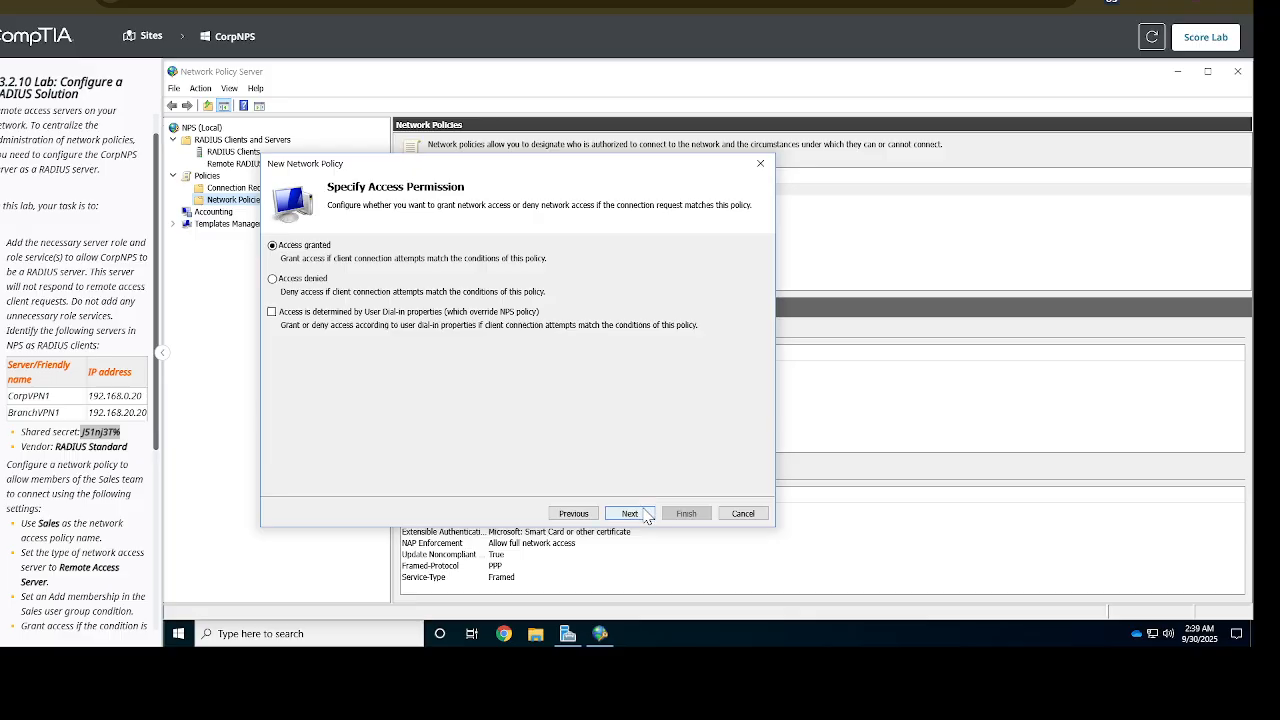
click(630, 513)
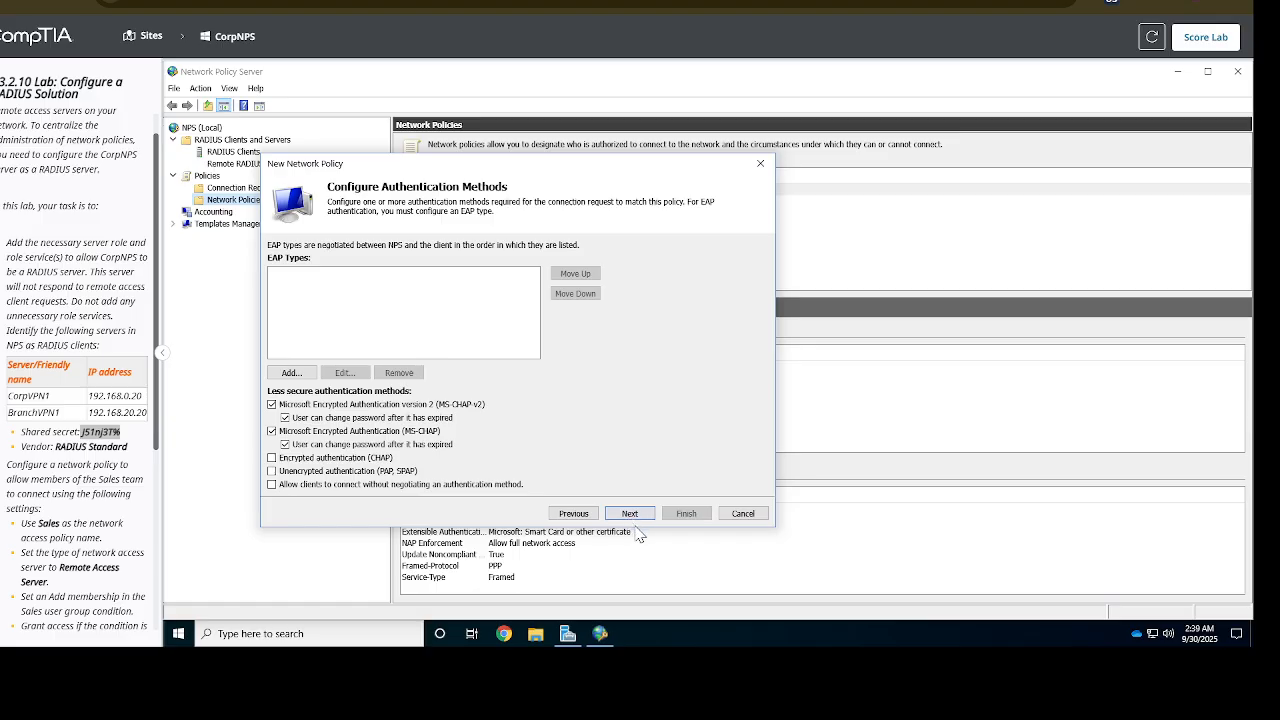
click(296, 374)
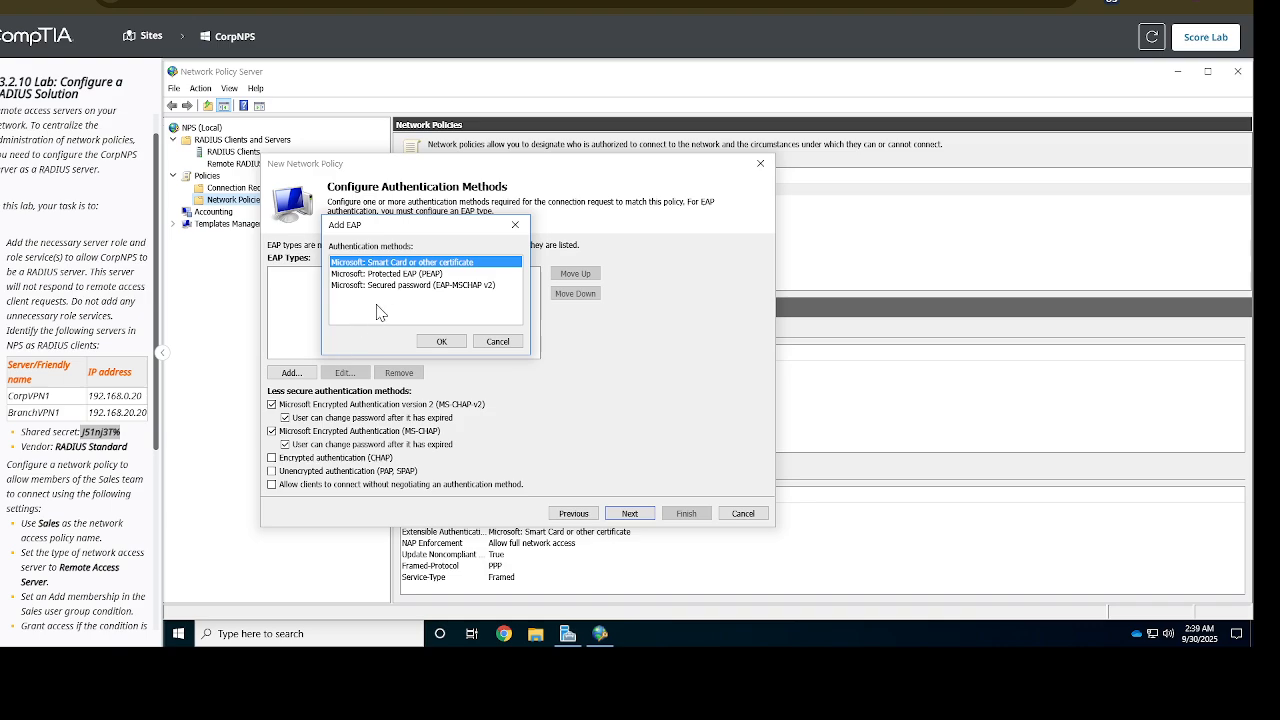
click(443, 343)
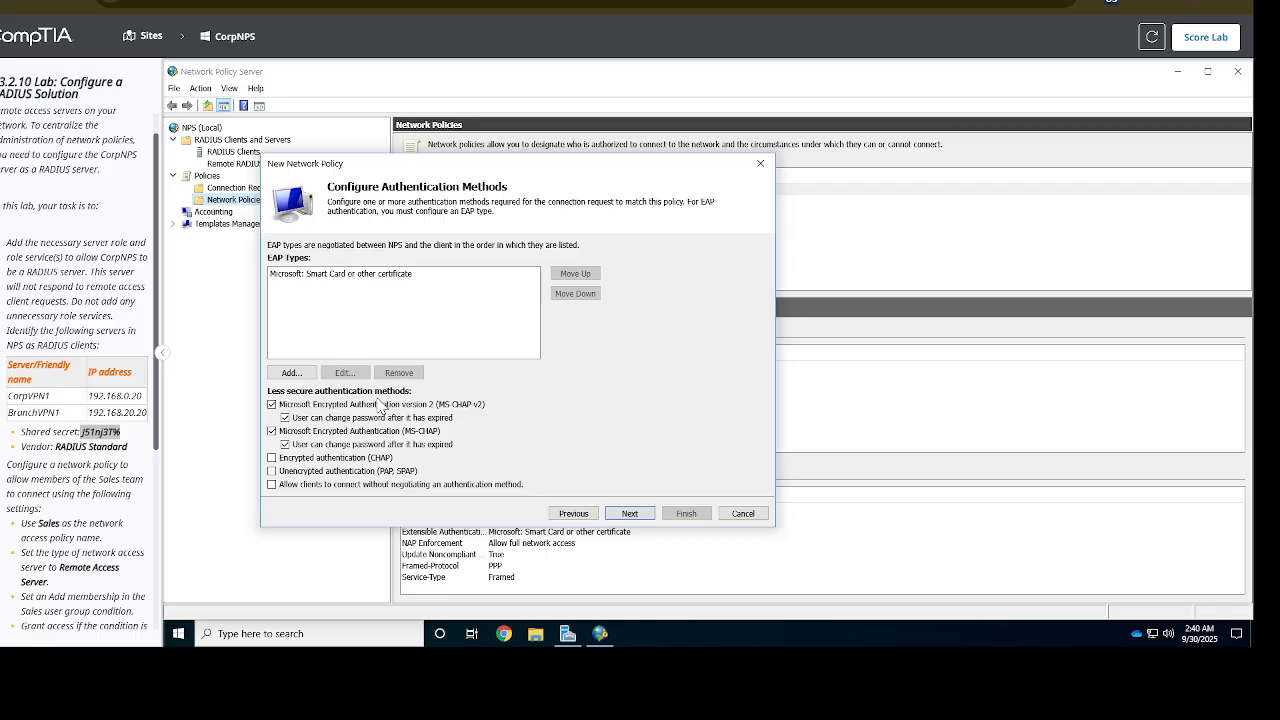
click(271, 404)
click(271, 431)
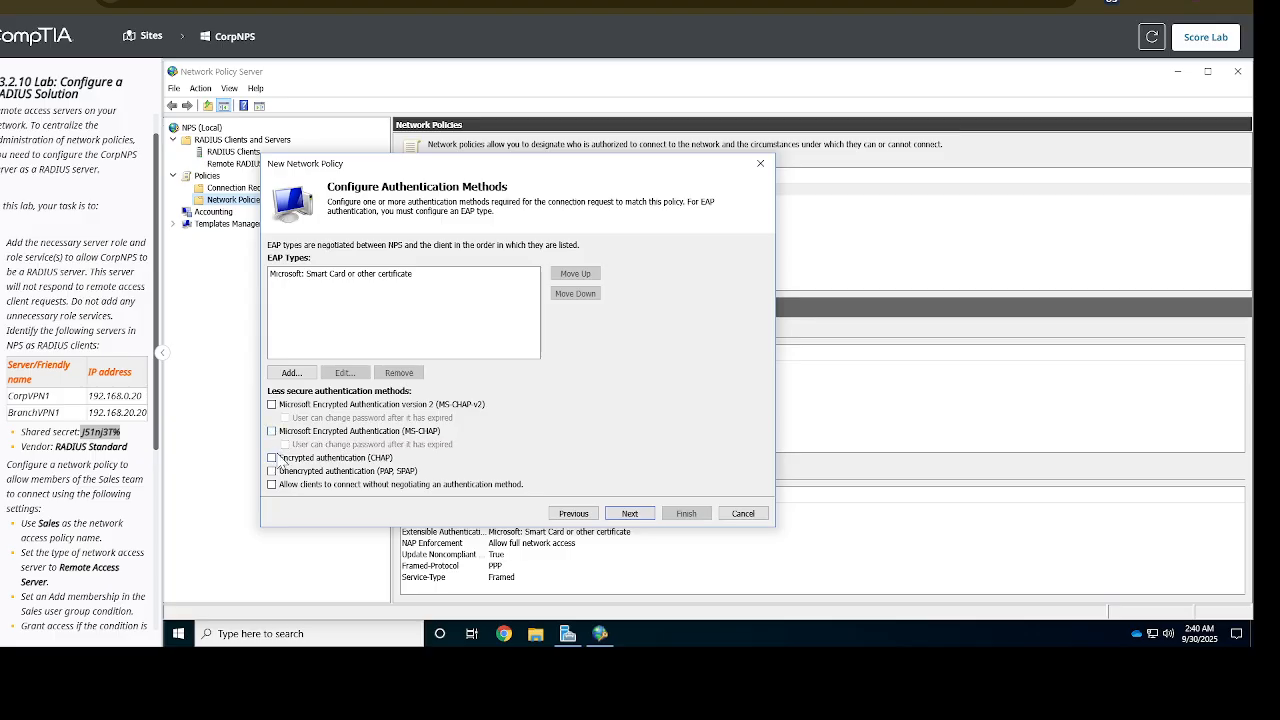
click(630, 514)
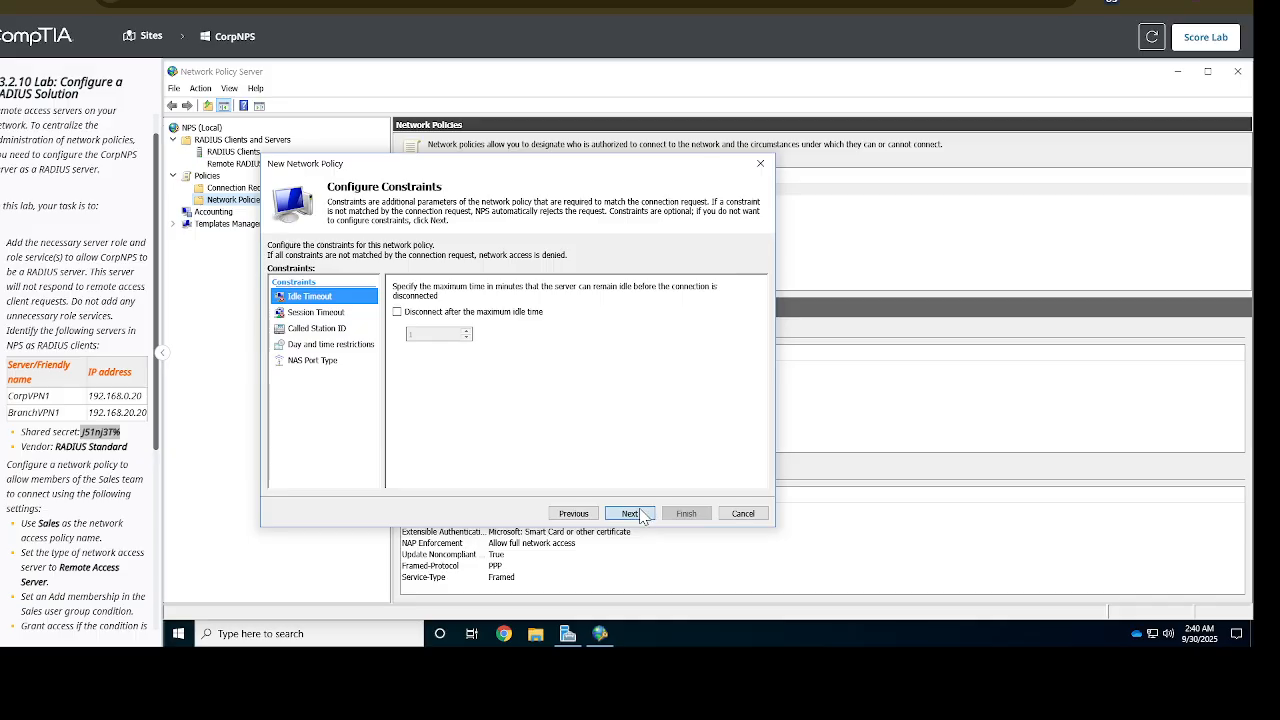
Accept default constraints and settings, finish the Sales policy, and return to the lab's Sites map
click(641, 516)
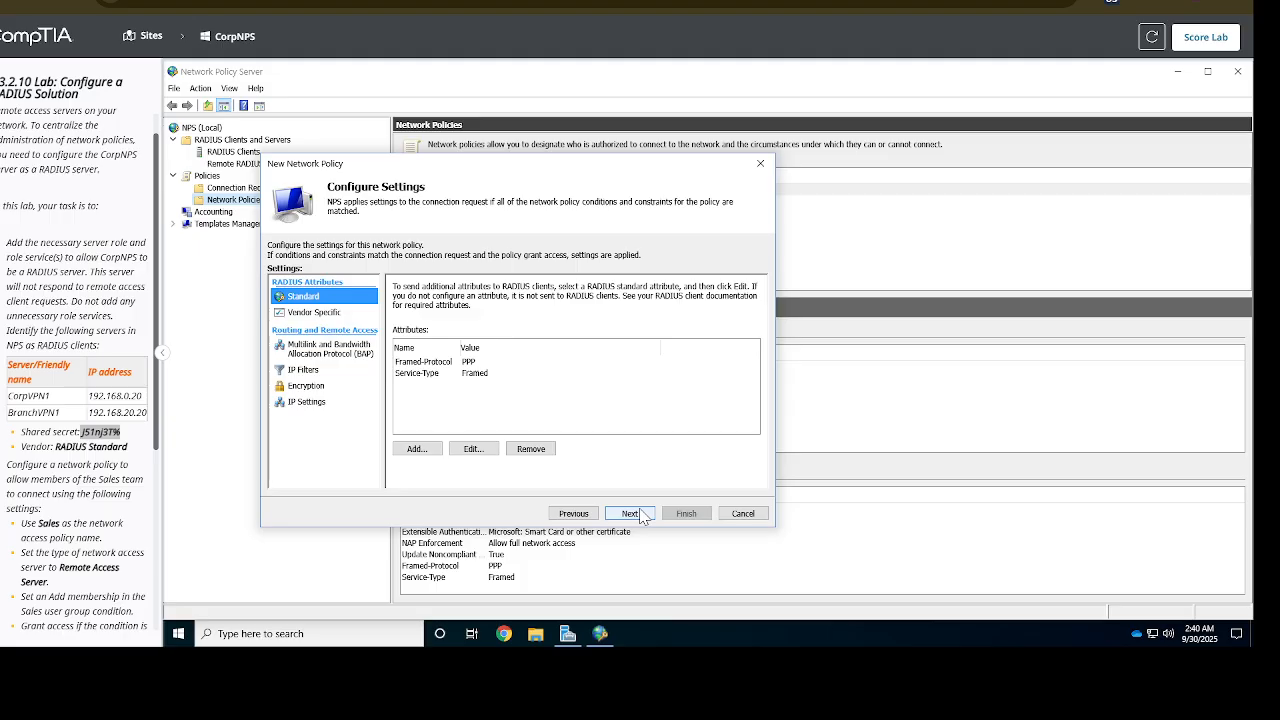
click(640, 514)
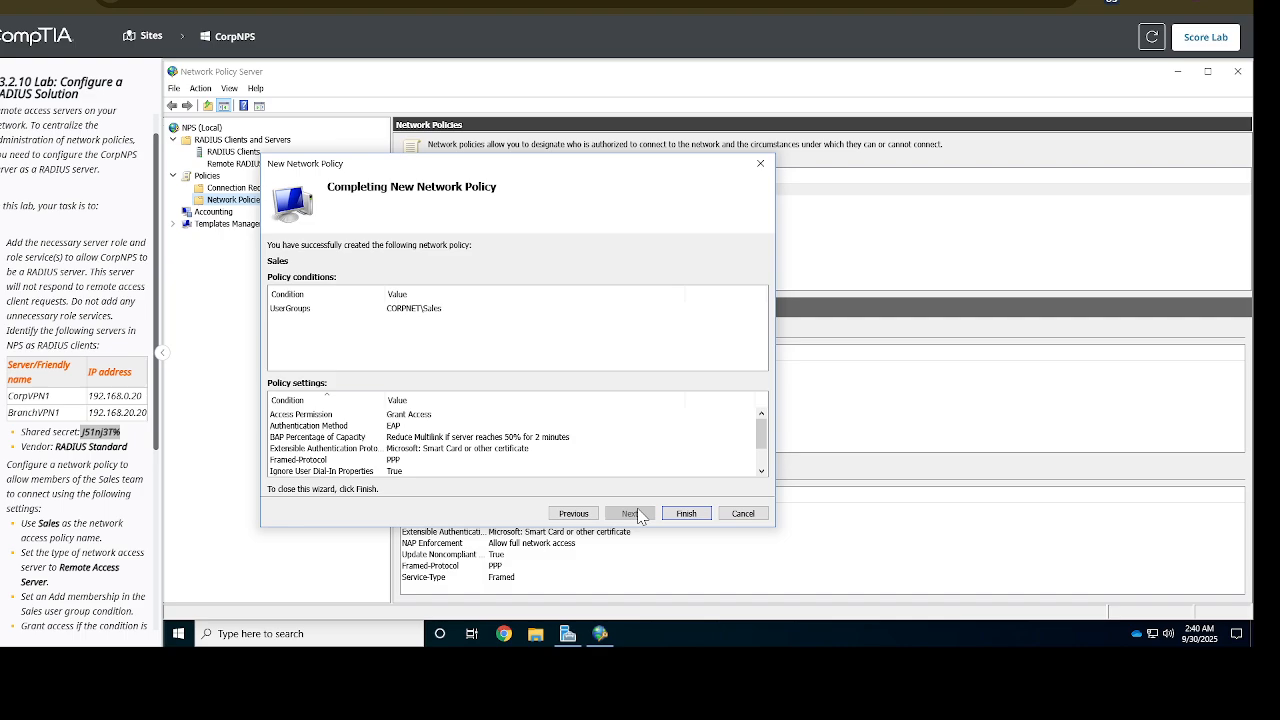
click(686, 513)
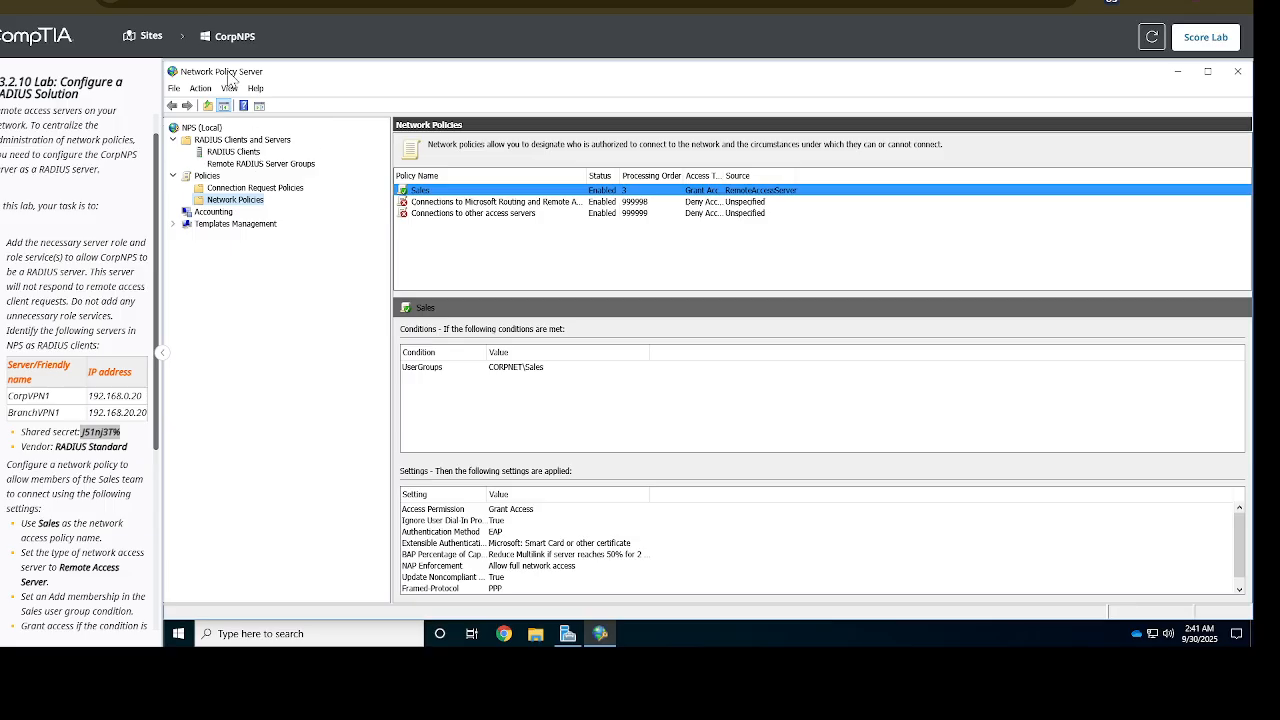
click(138, 42)
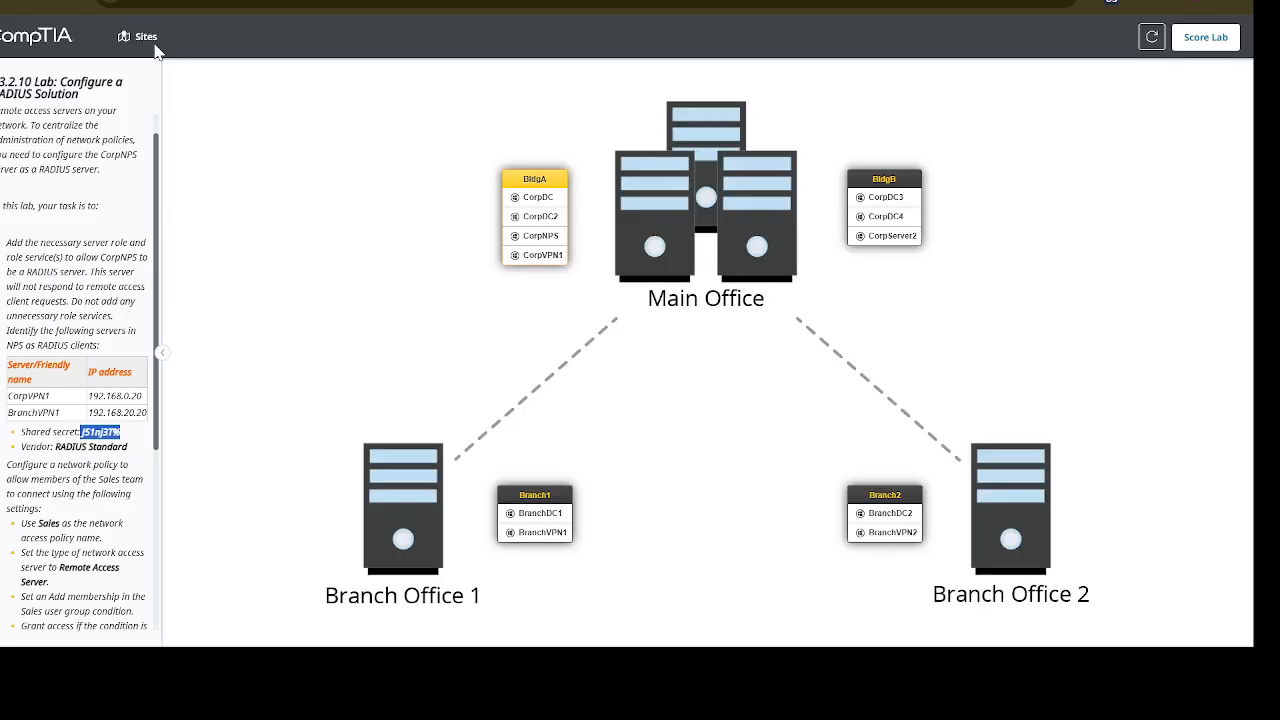
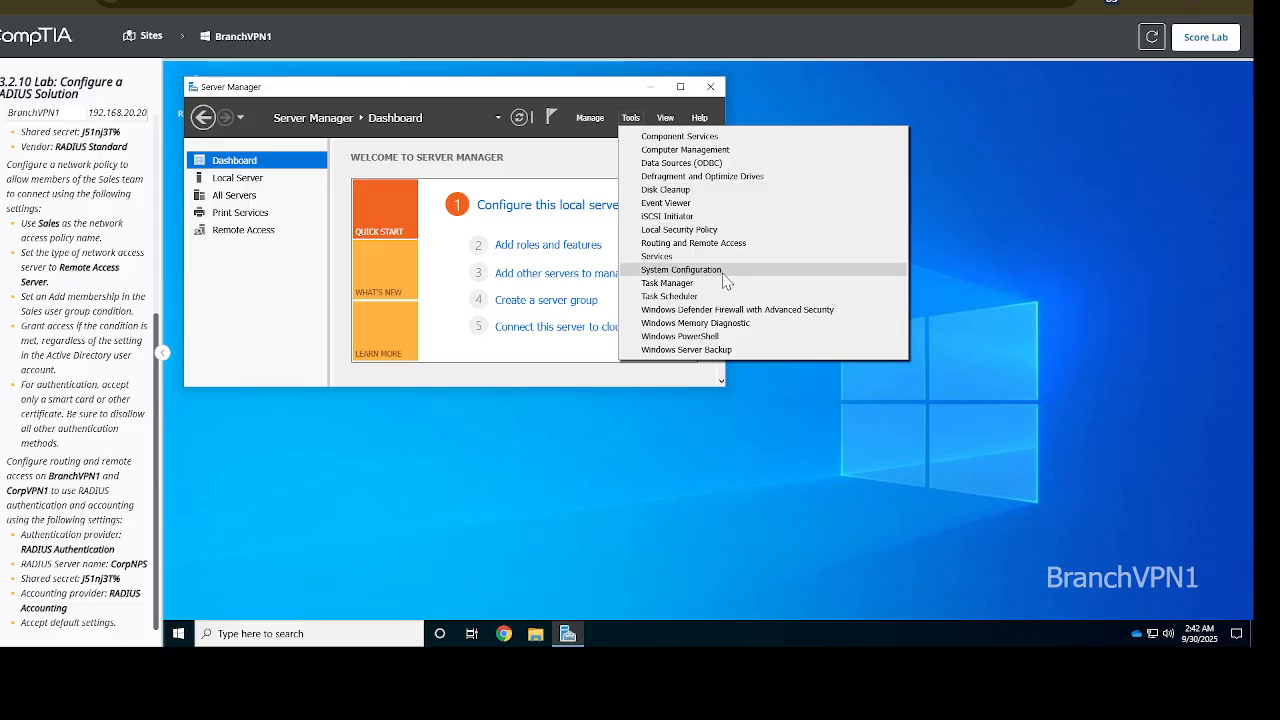
click(695, 243)
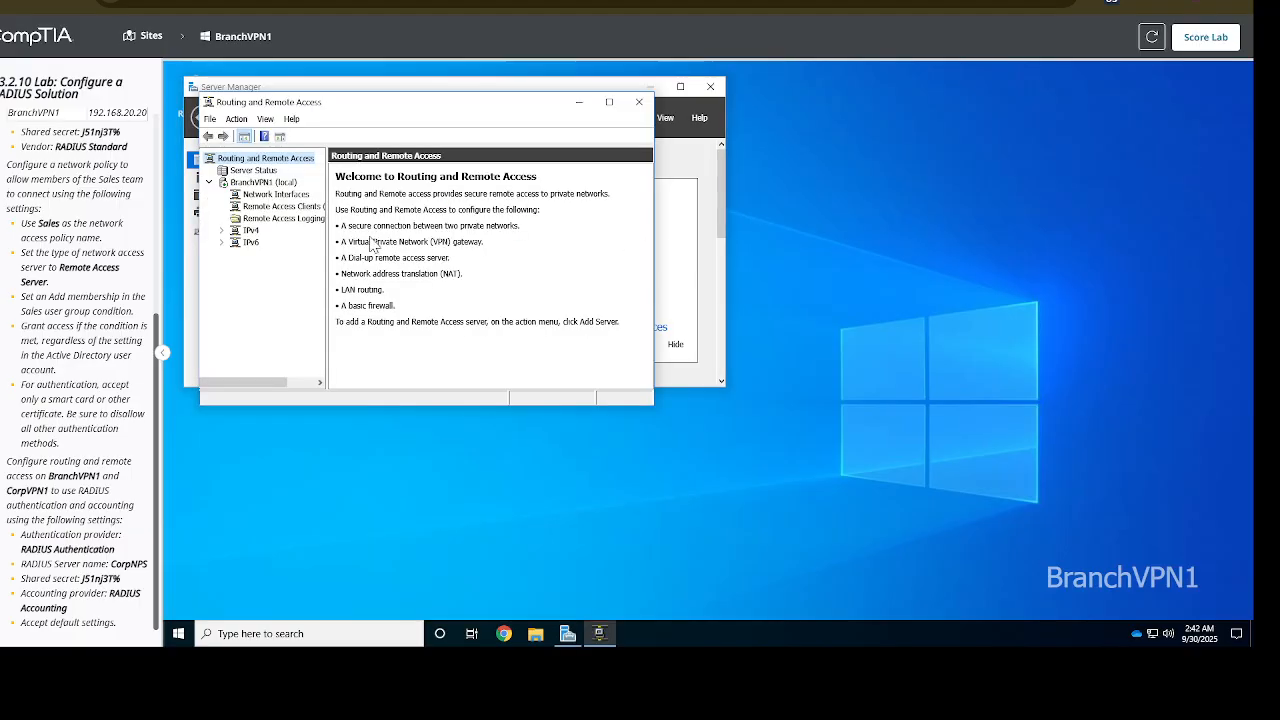
right_click(266, 172)
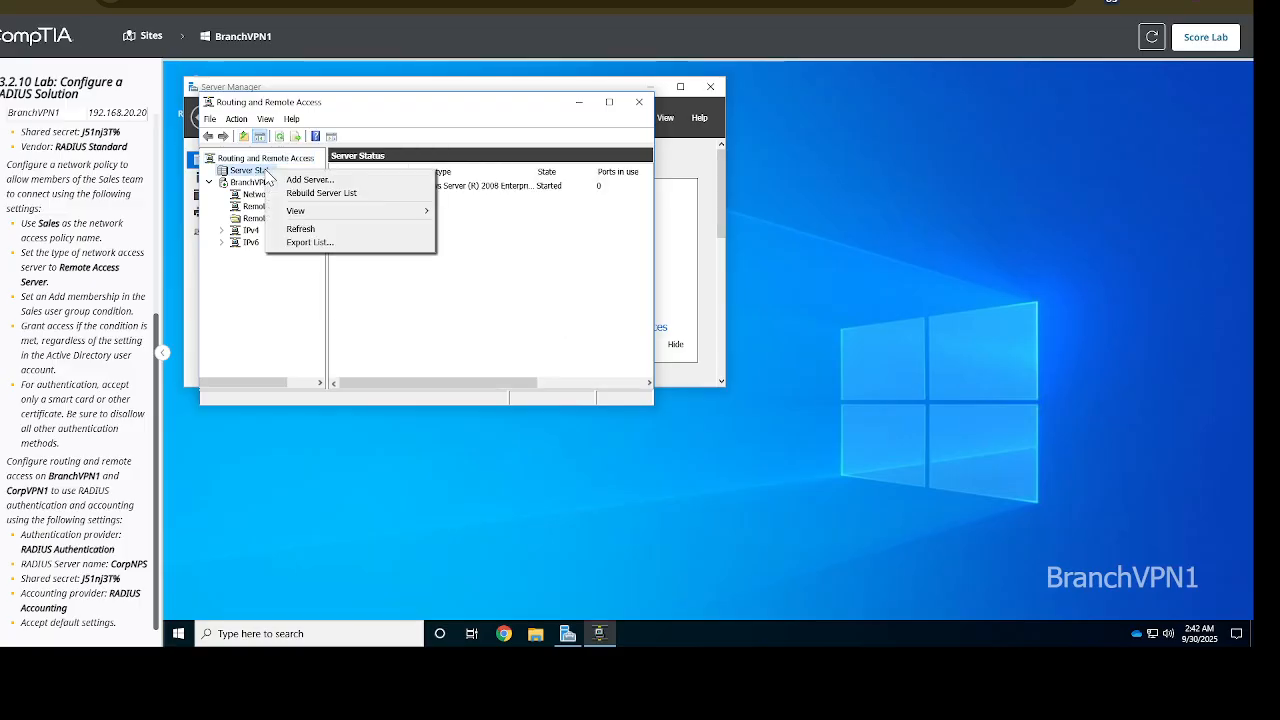
click(270, 318)
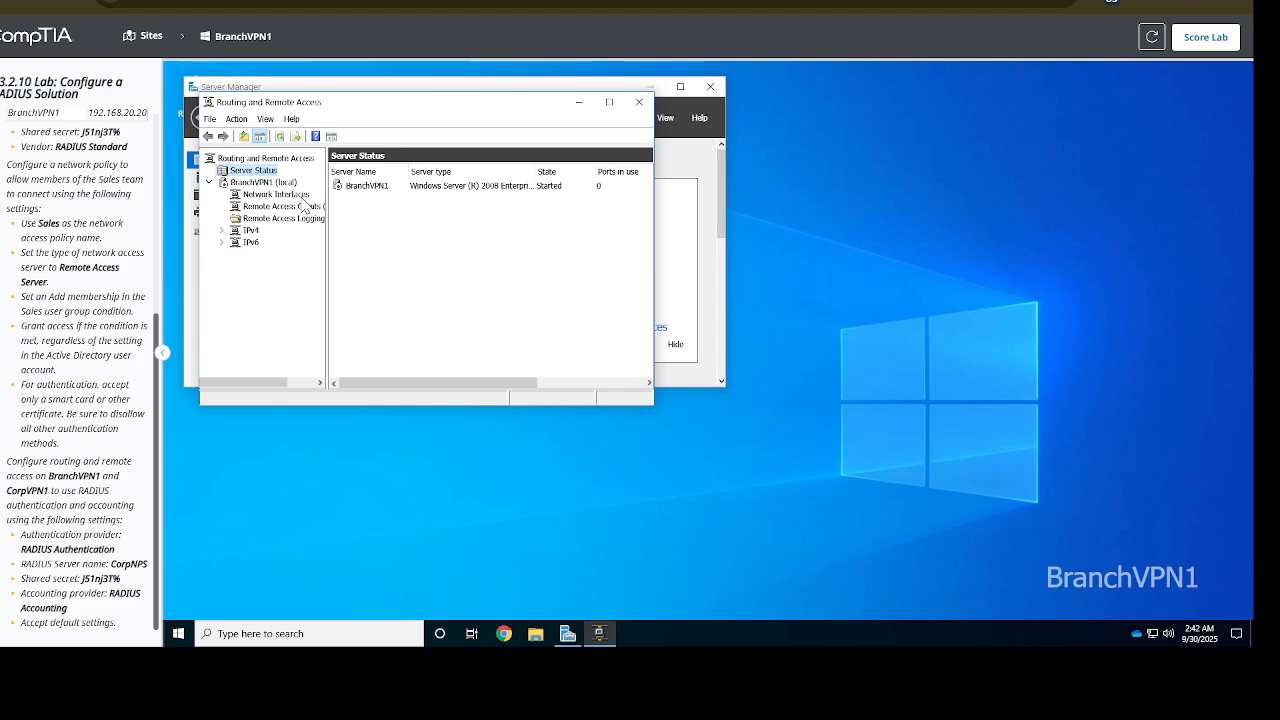
click(276, 159)
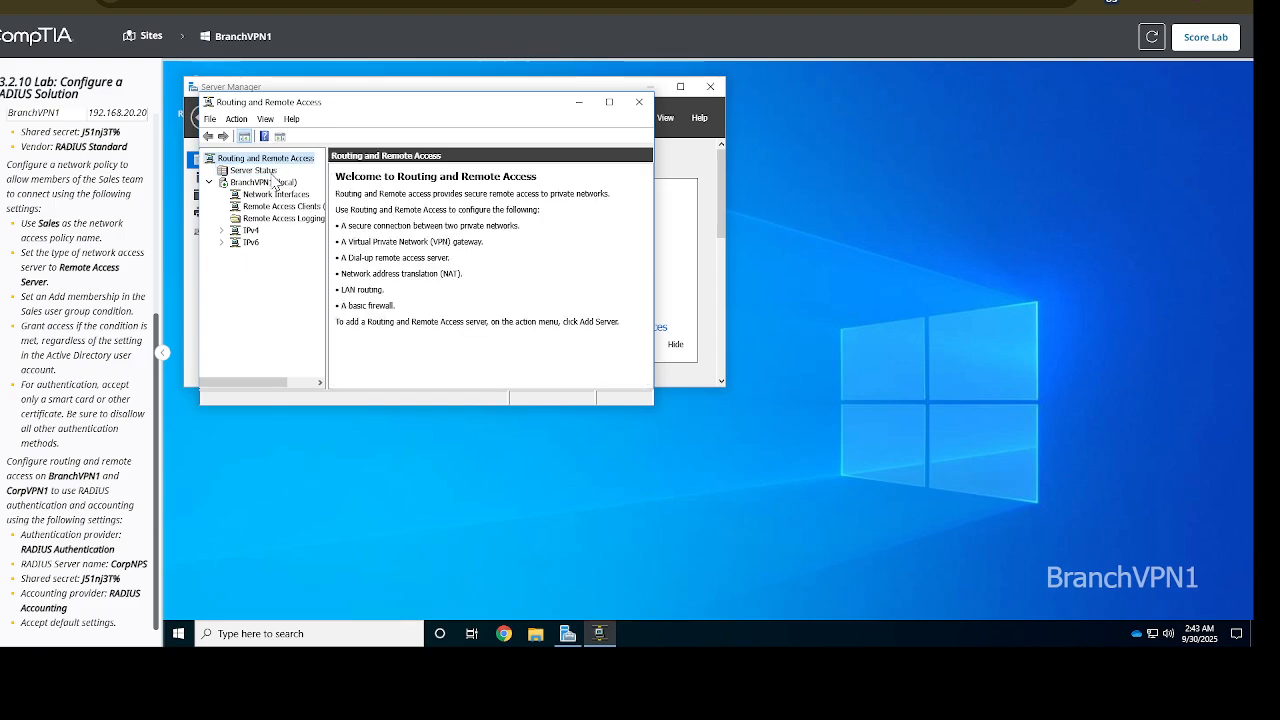
click(273, 174)
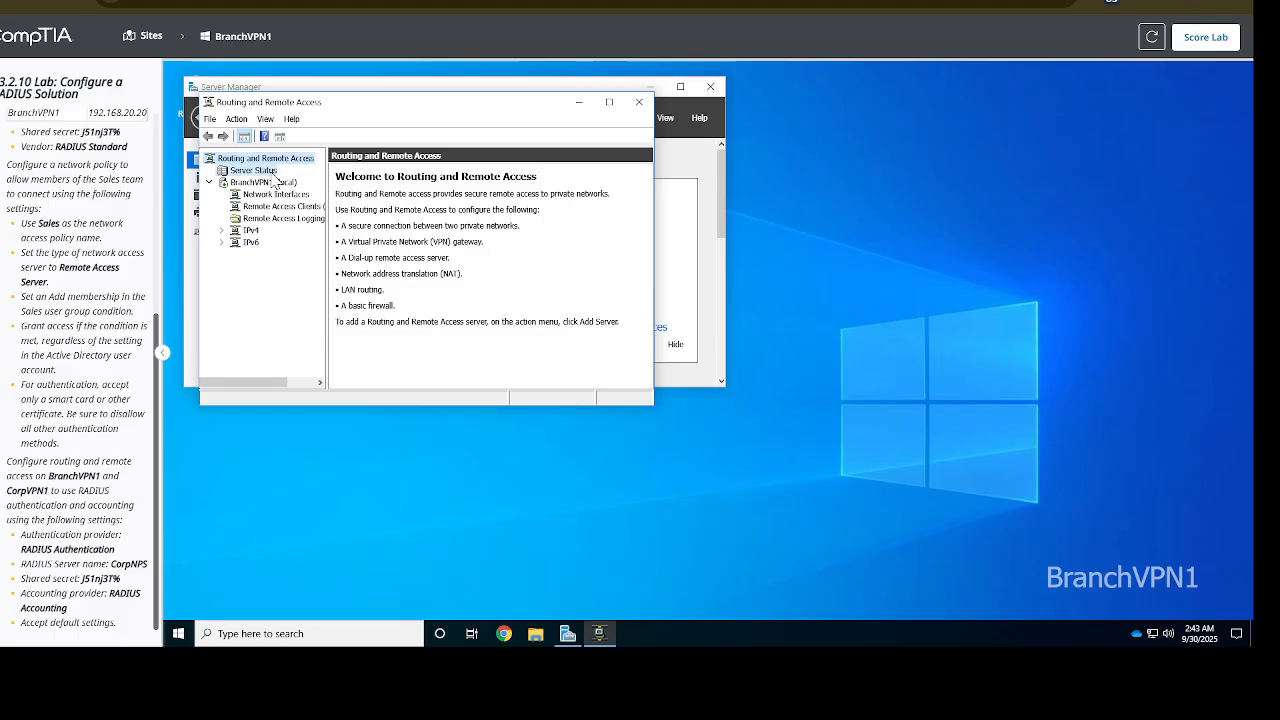
right_click(275, 178)
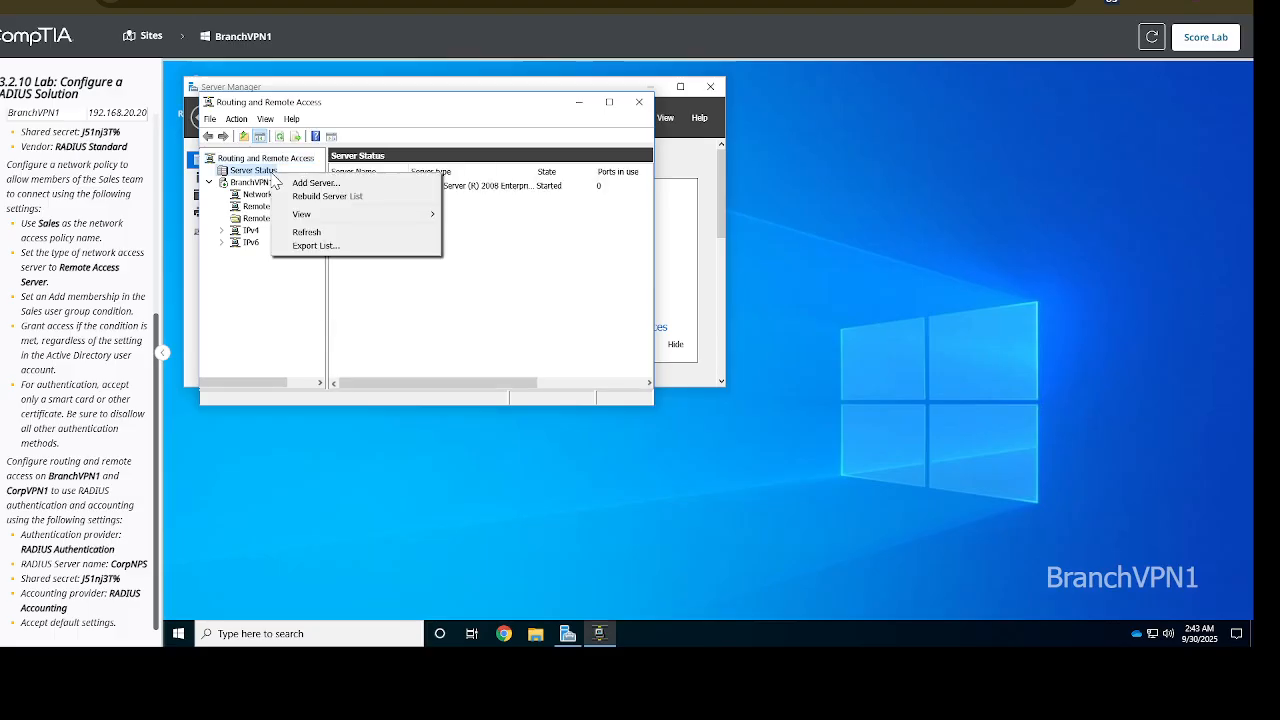
click(250, 319)
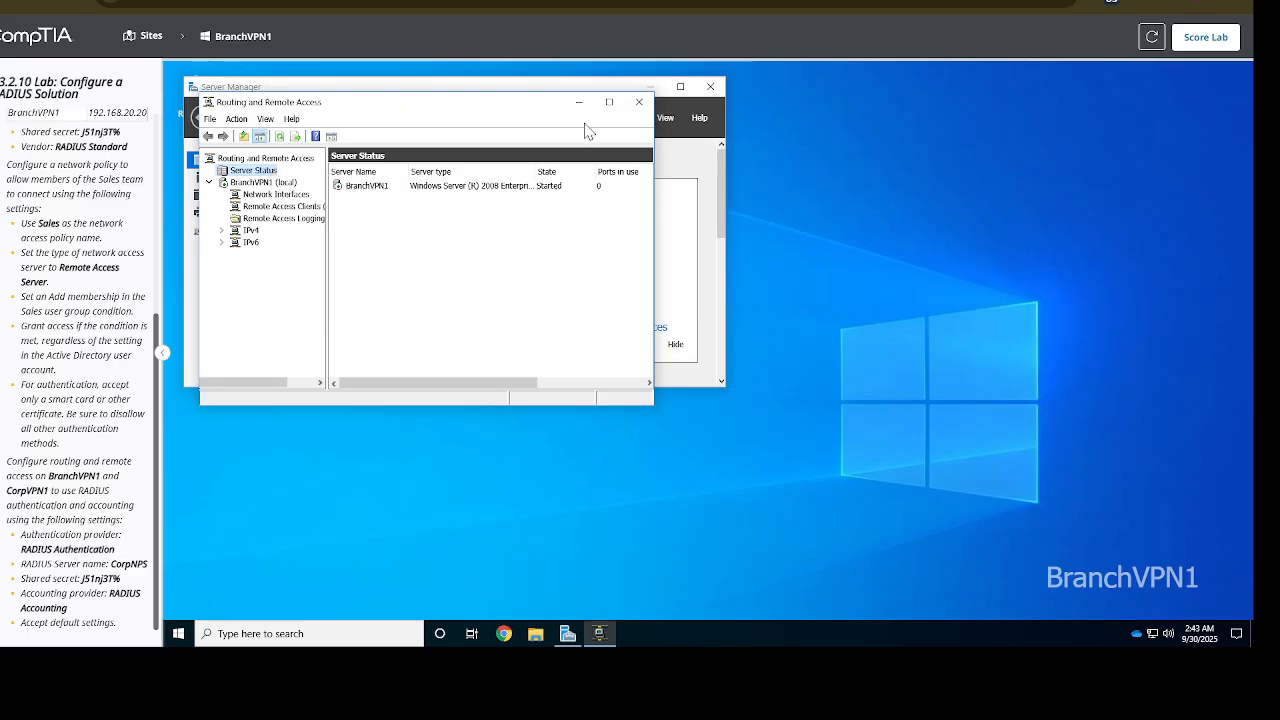
click(632, 106)
click(630, 118)
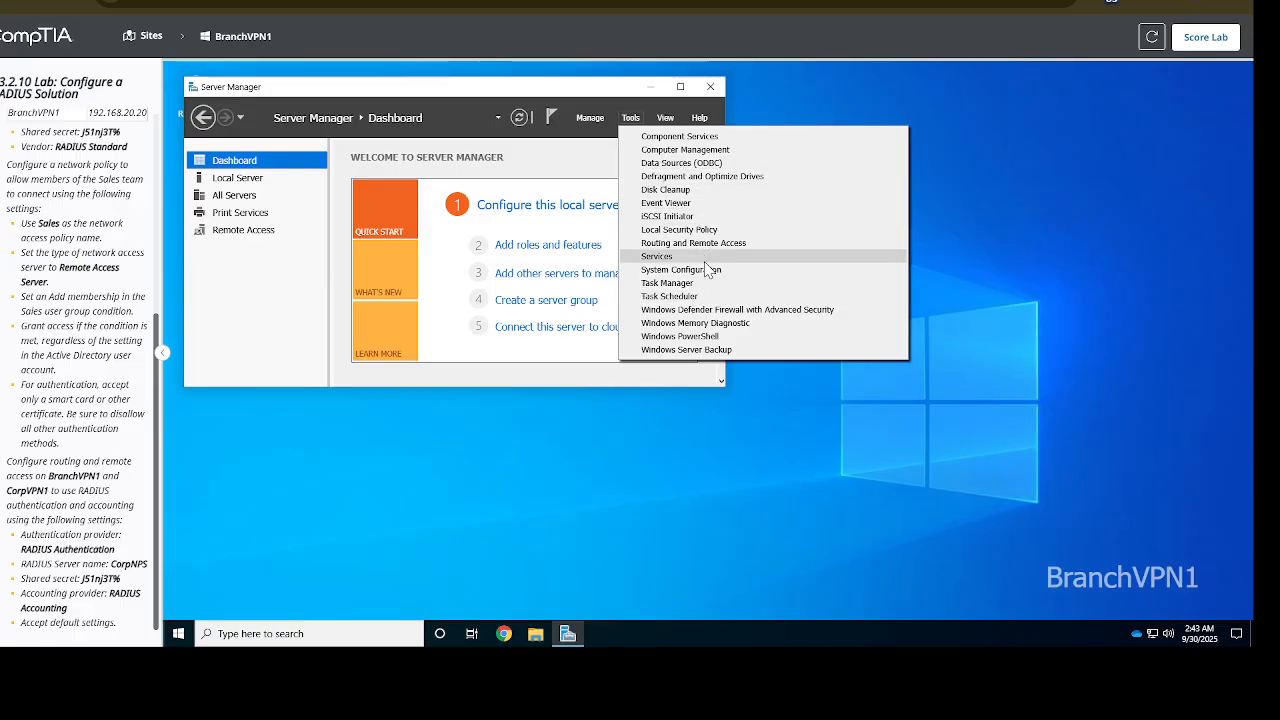
Launch Routing and Remote Access and open BranchVPN1 (local) Properties on the Security tab
click(676, 243)
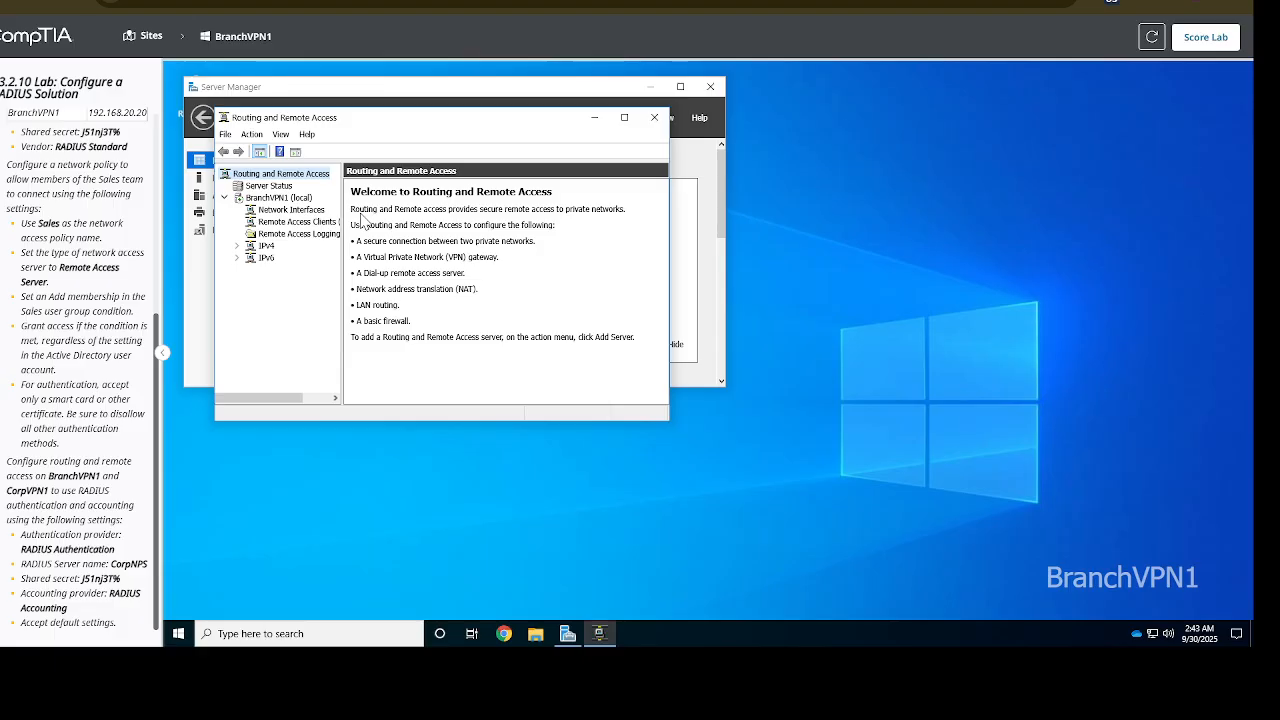
click(306, 199)
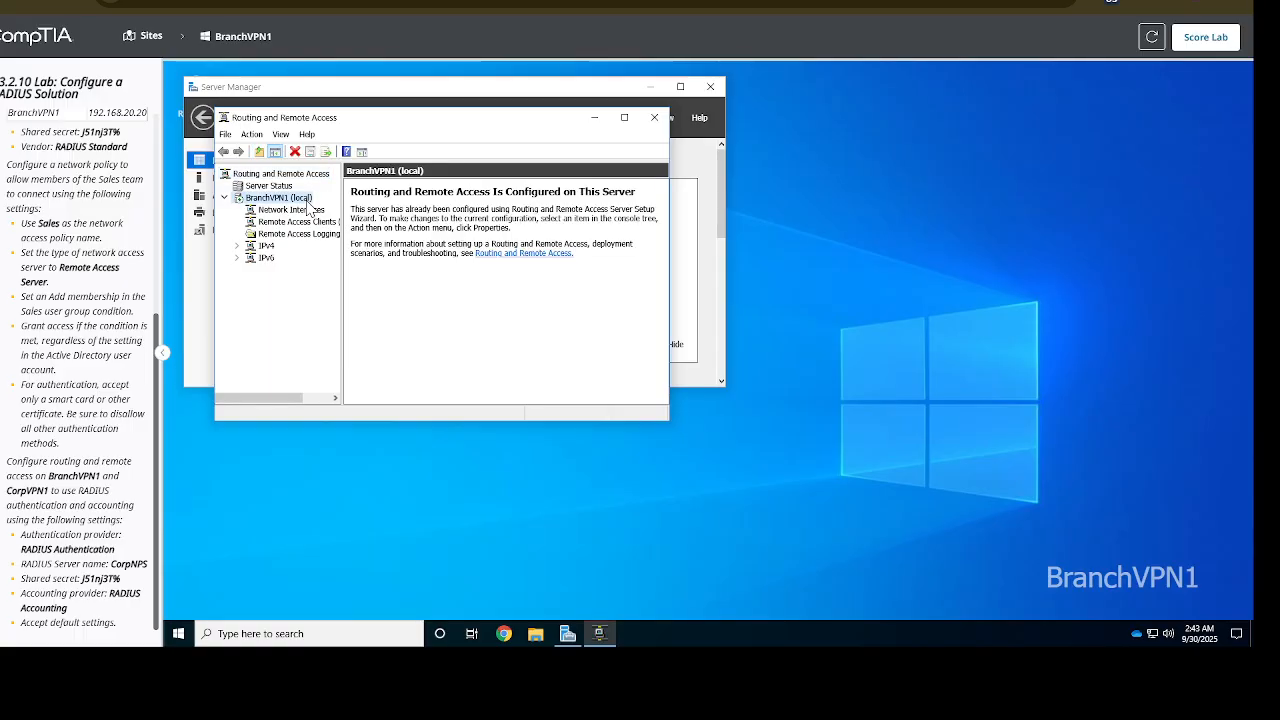
right_click(308, 205)
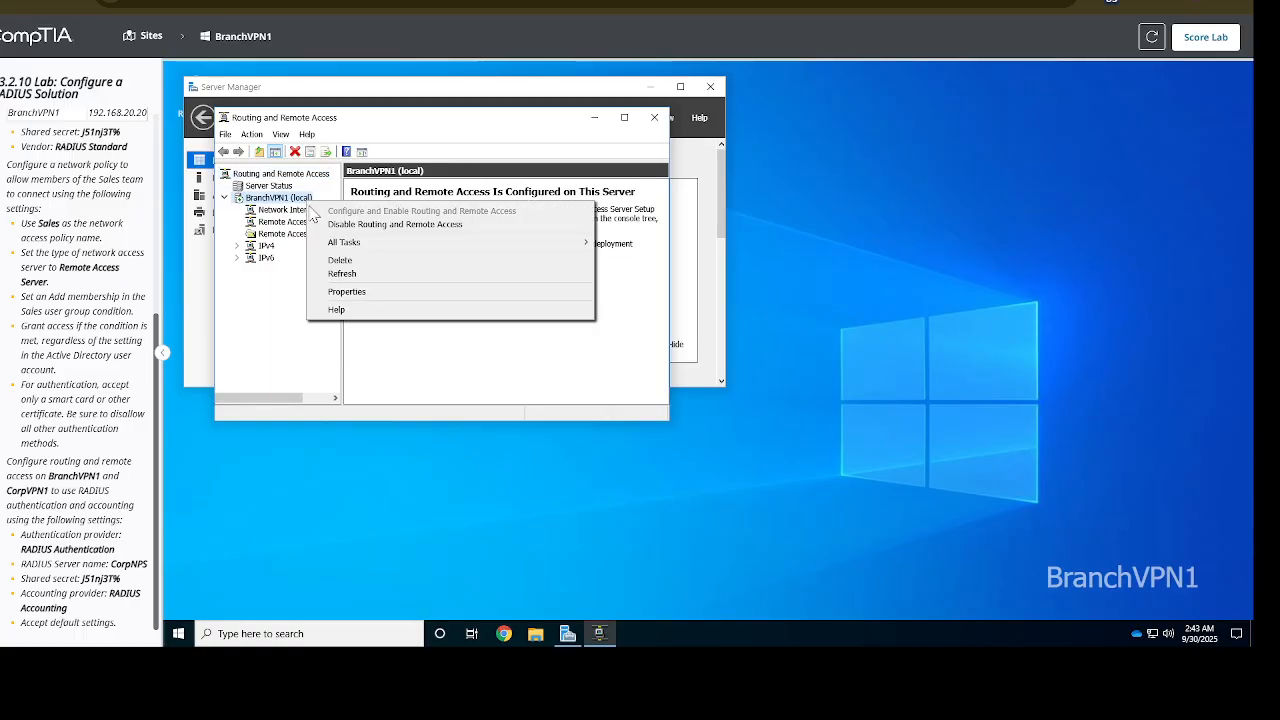
click(359, 296)
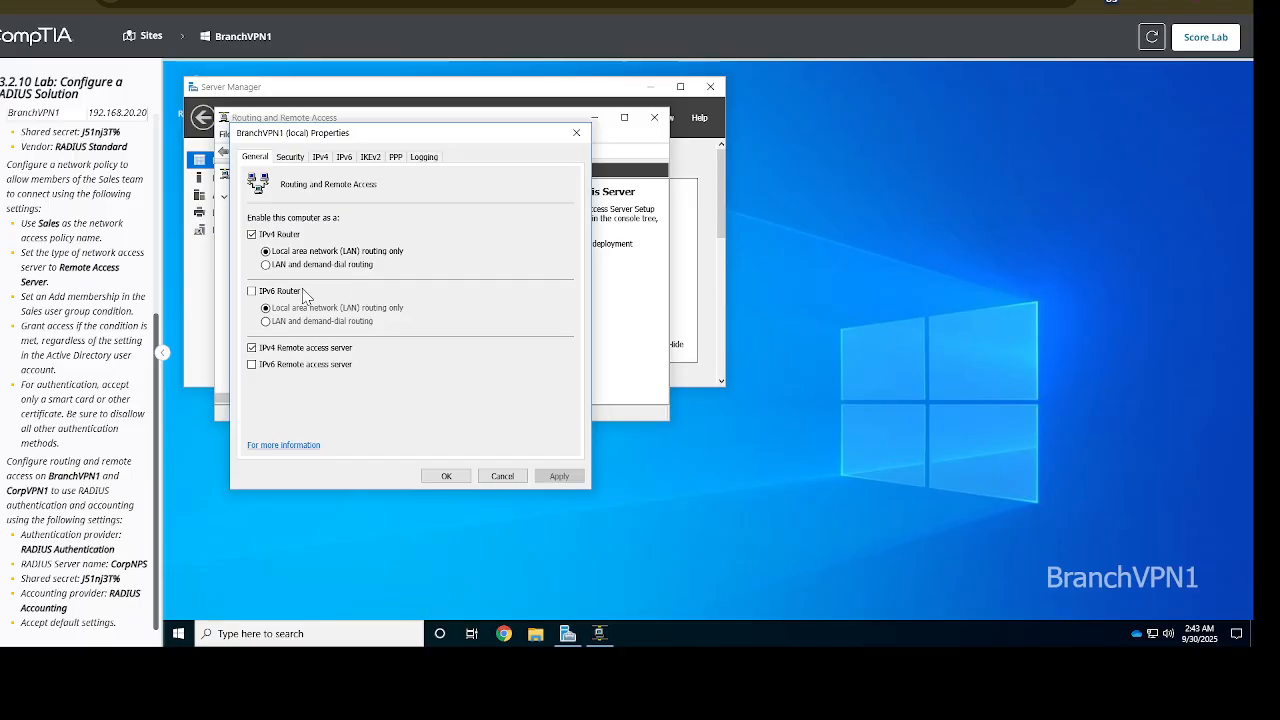
click(292, 158)
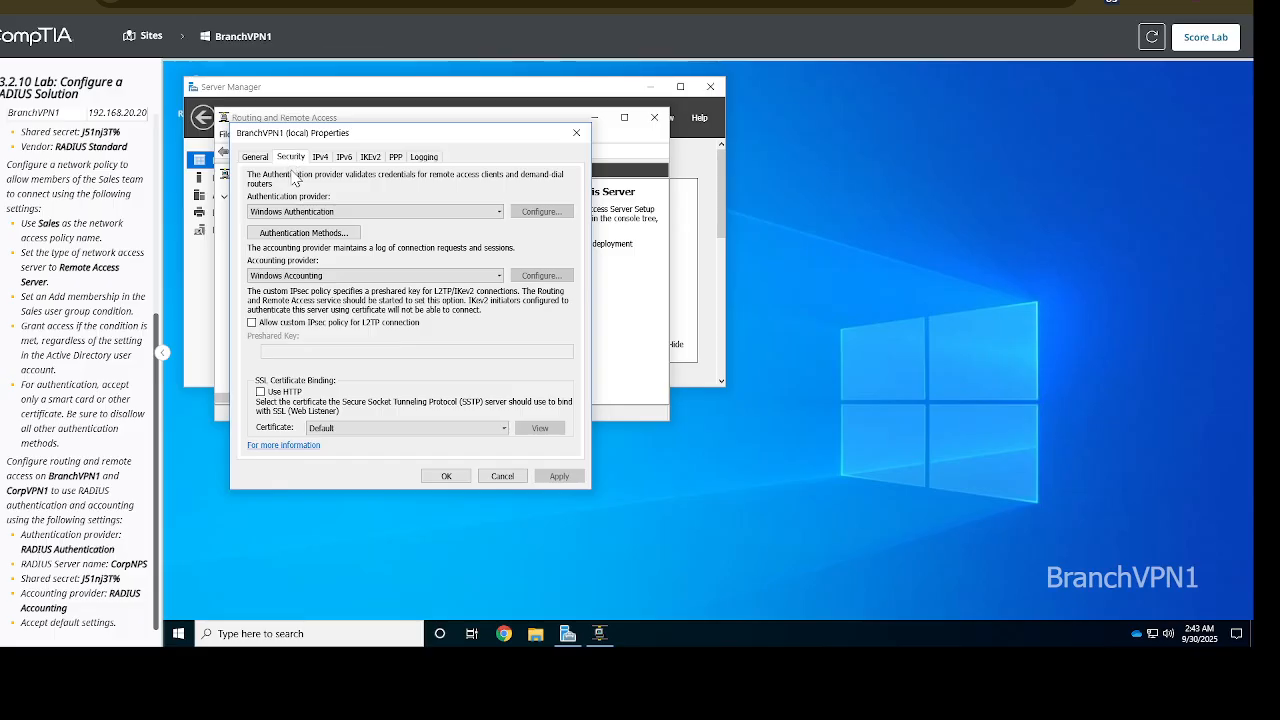
Switch BranchVPN1's authentication provider to RADIUS Authentication and start adding a RADIUS server
click(359, 212)
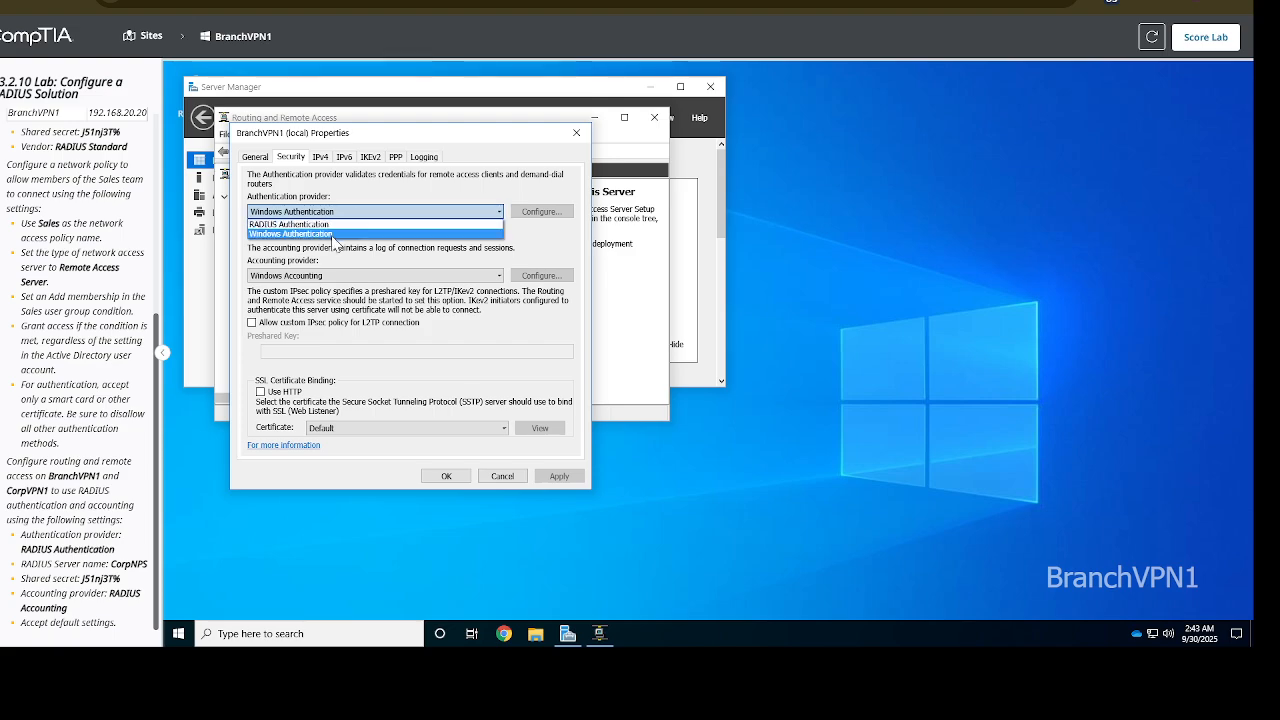
click(330, 224)
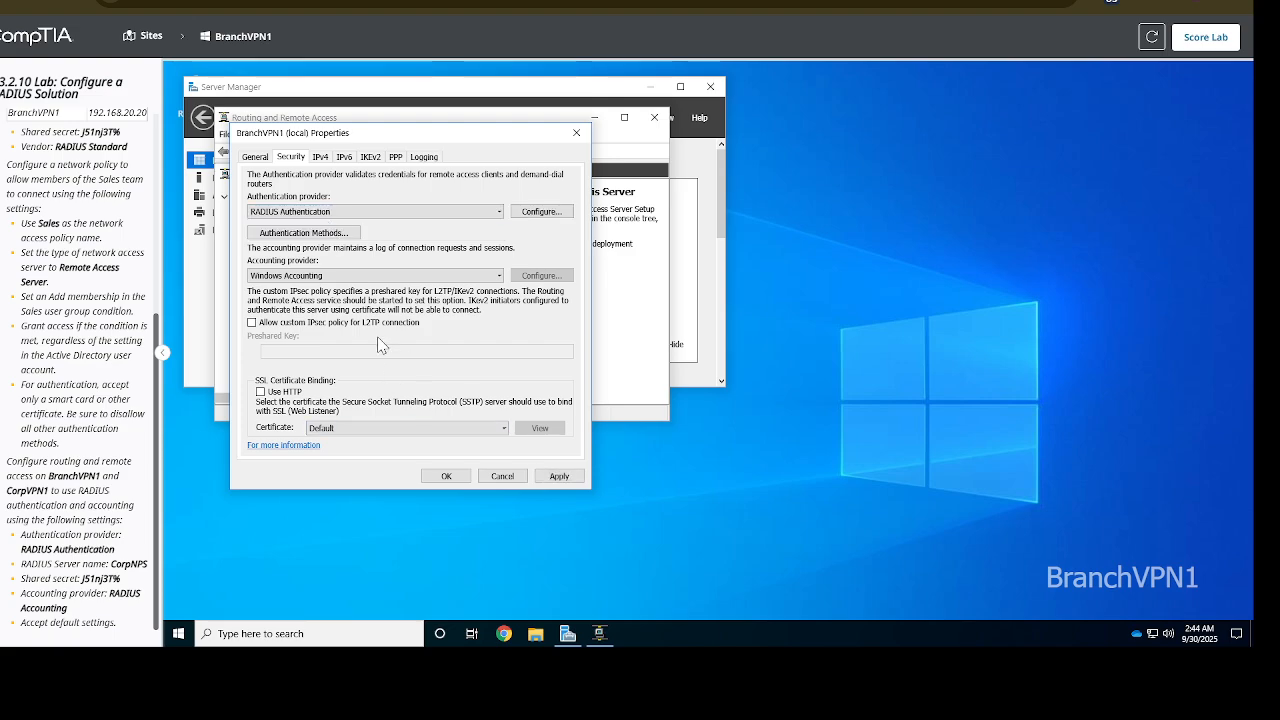
click(539, 213)
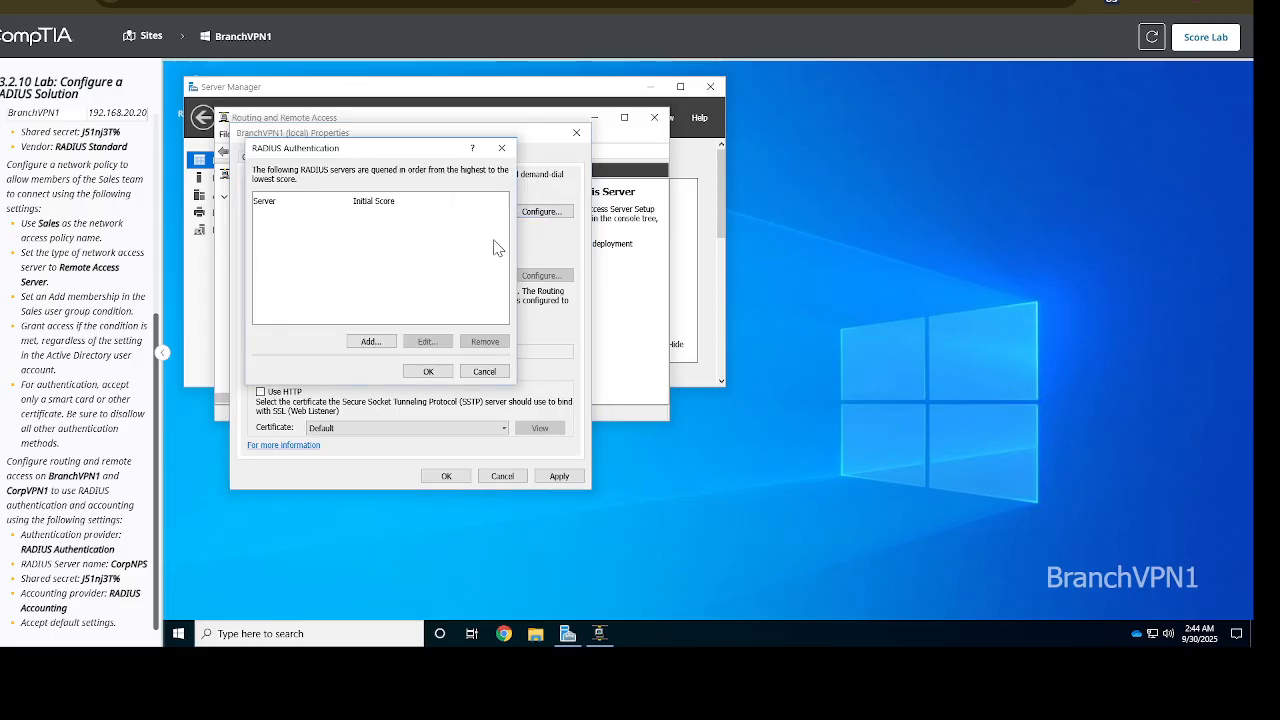
click(372, 342)
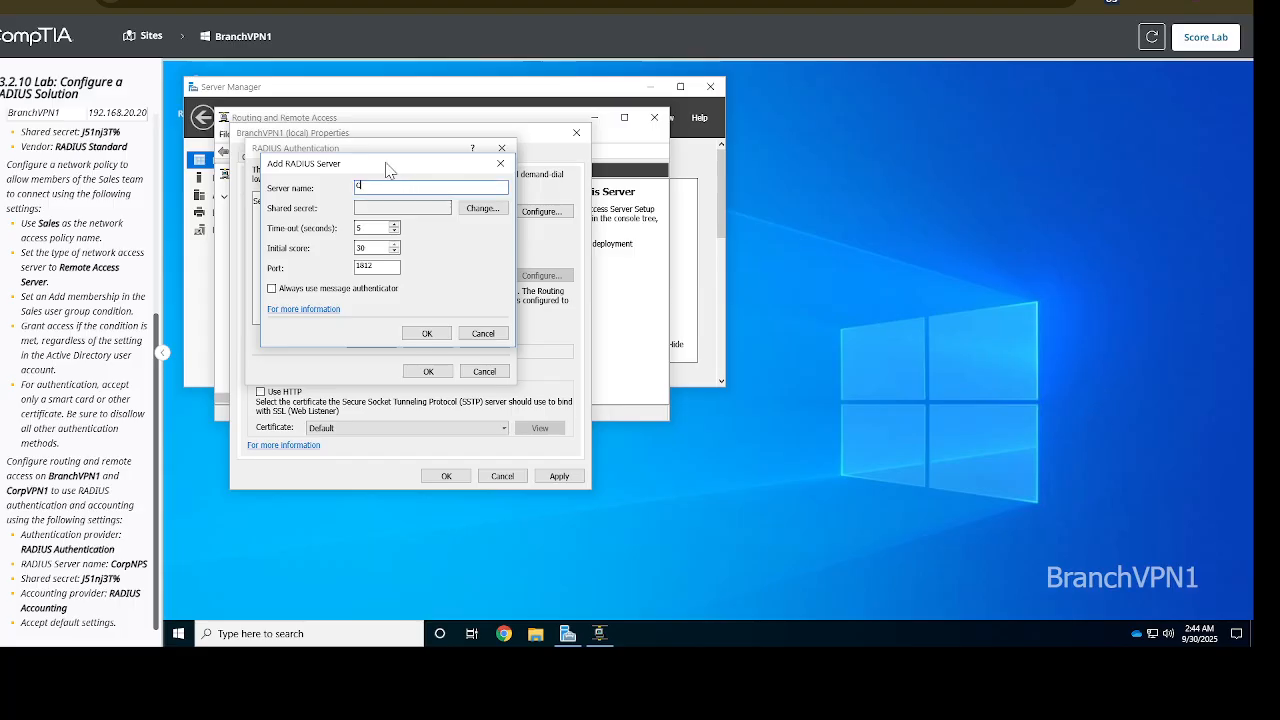
Name the RADIUS server CorpNPS and copy the shared secret from the lab instructions
text(orpNP)
text(S)
click(482, 210)
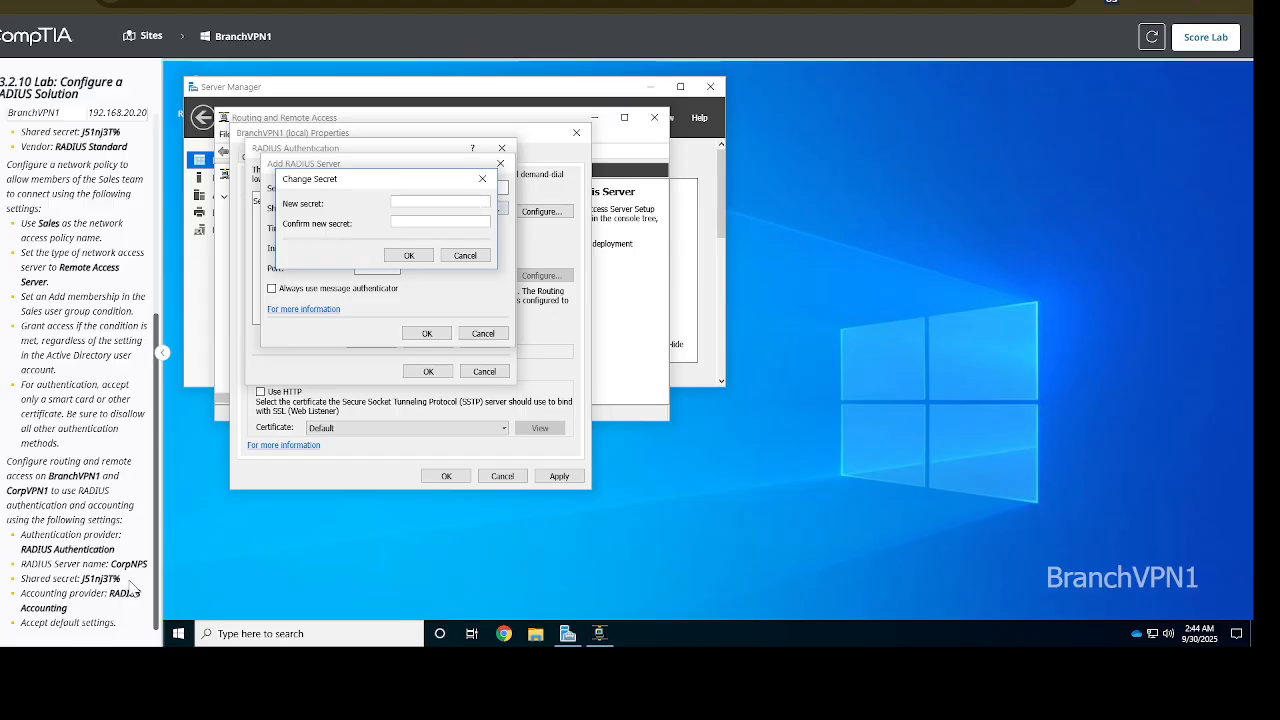
drag(121, 579, 82, 579)
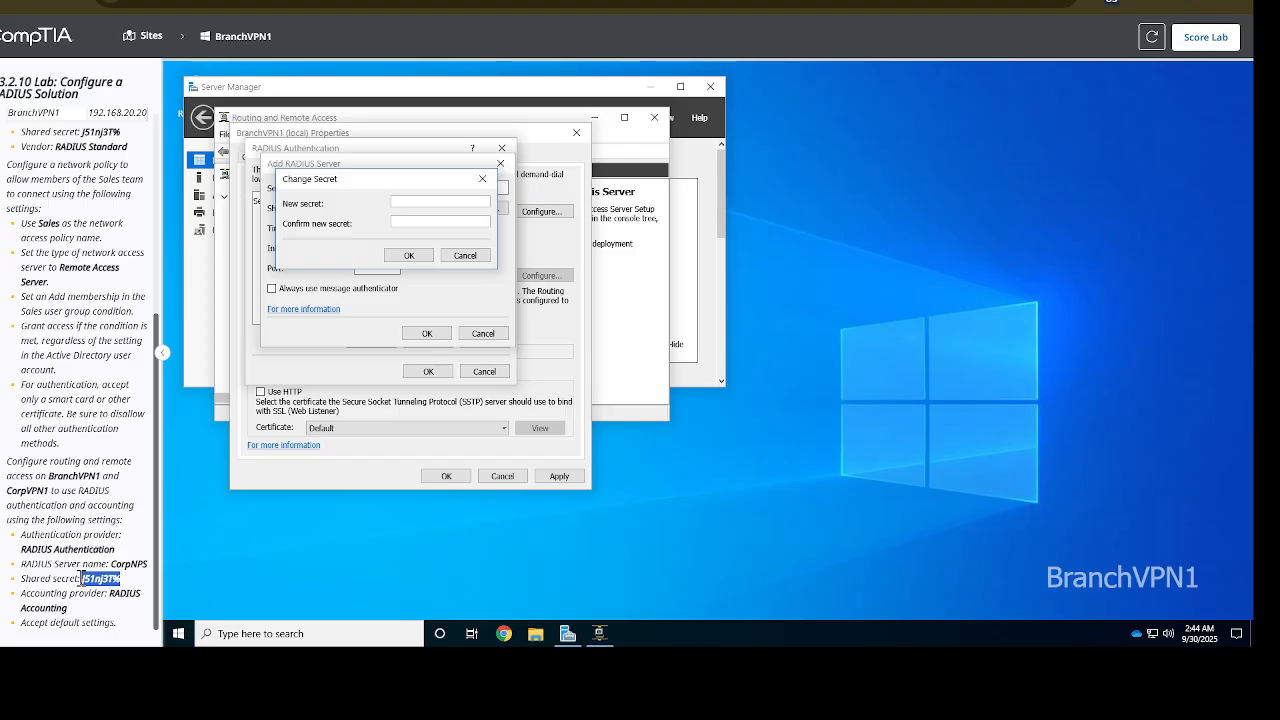
click(78, 570)
drag(124, 581, 80, 579)
key(ctrl+c)
Enter and confirm the lab's shared secret, then save CorpNPS as a RADIUS server
click(429, 203)
key(ctrl+v)
click(410, 222)
key(ctrl+v)
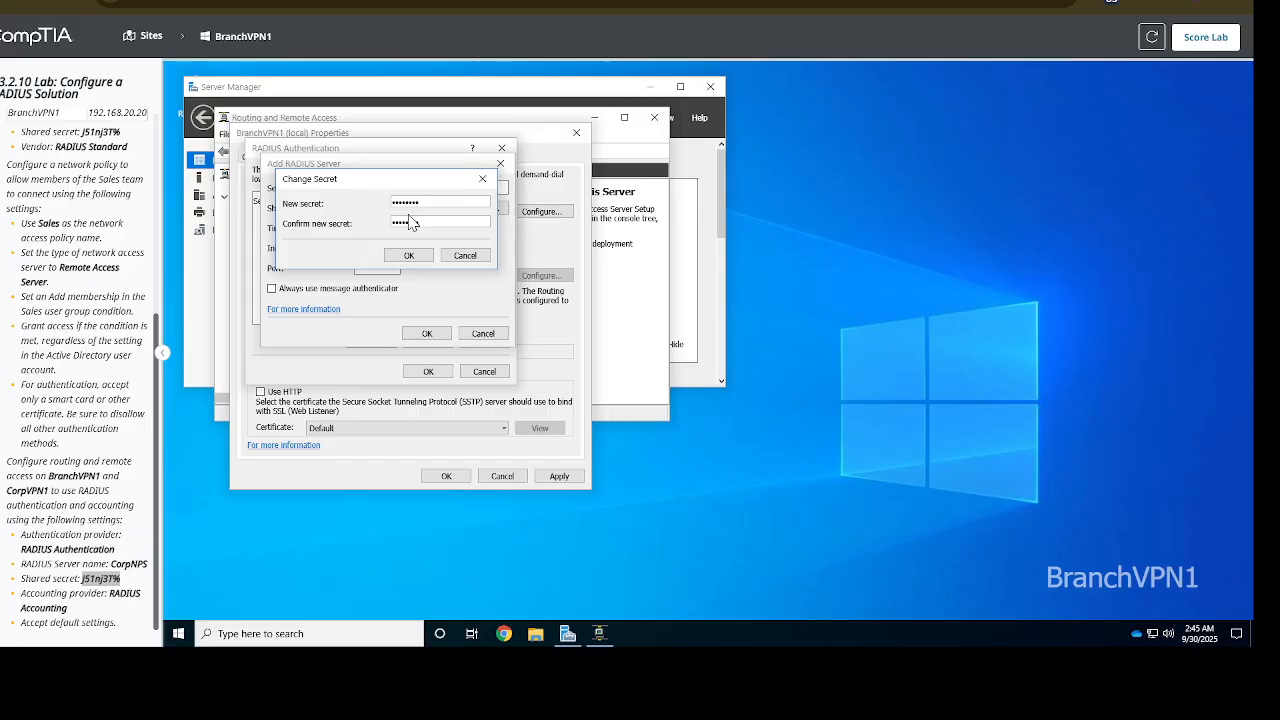
text(3T%)
click(409, 255)
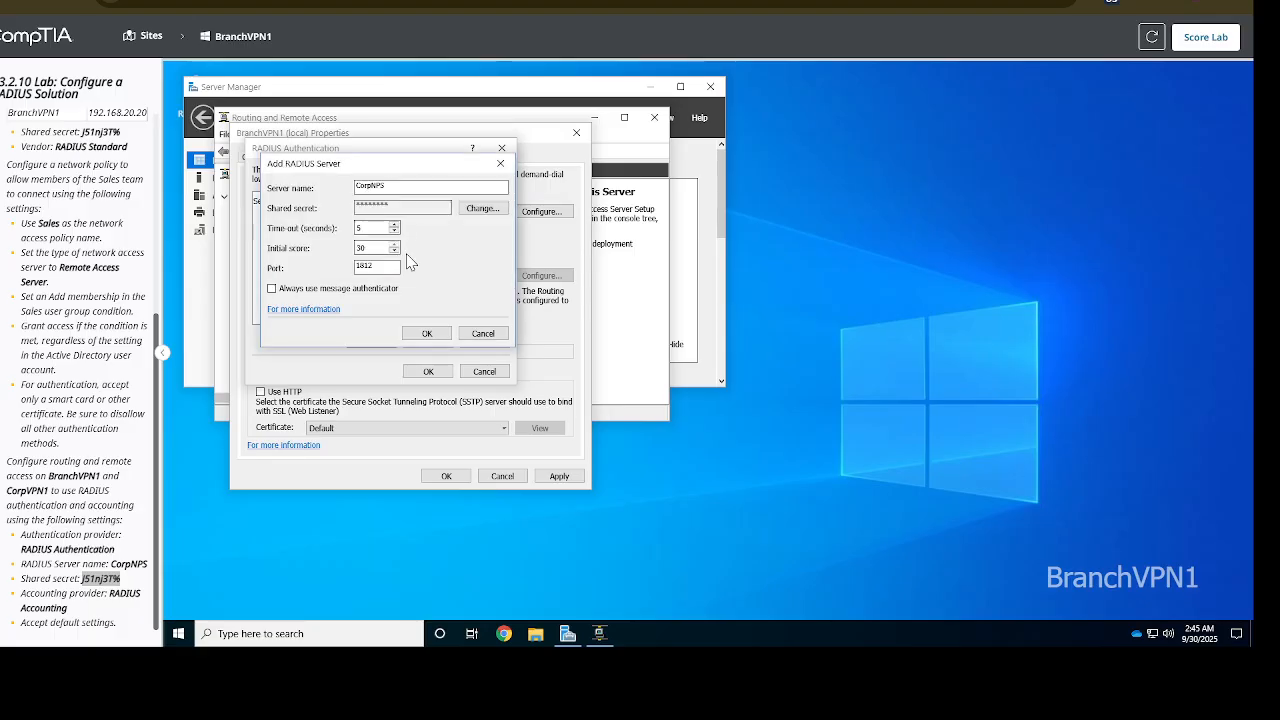
click(427, 334)
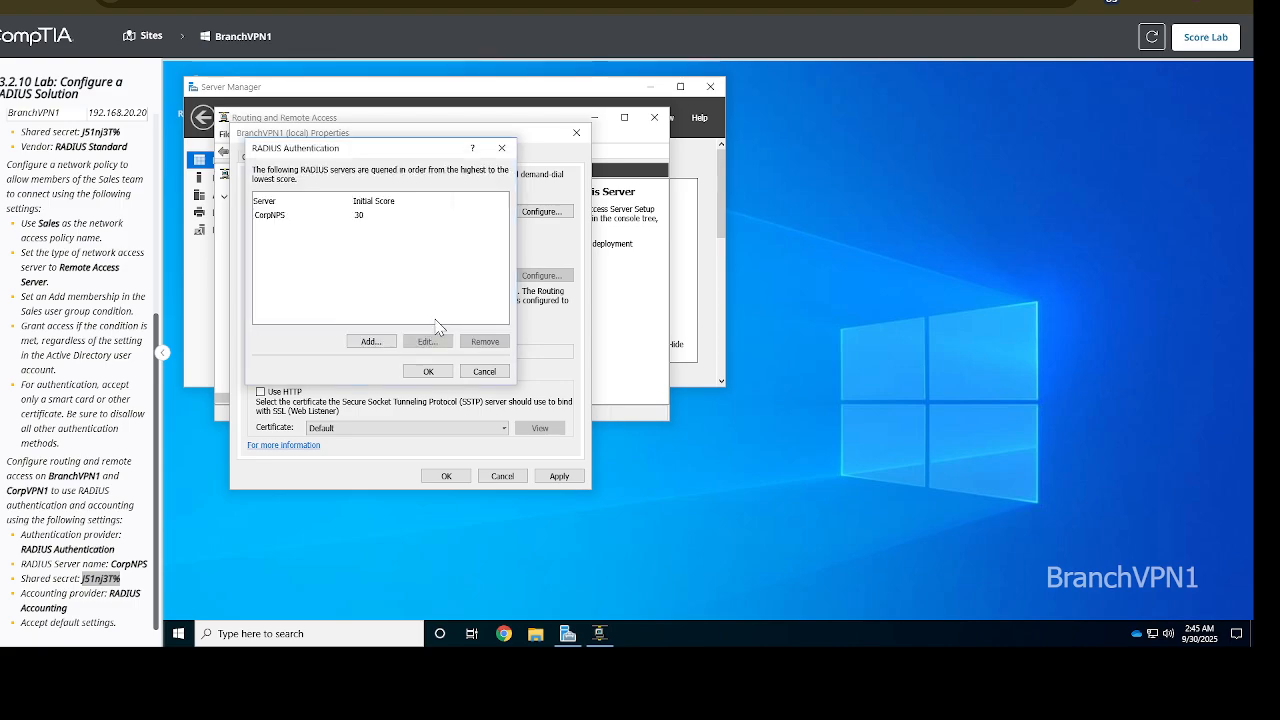
Accept the RADIUS authentication server list and set the accounting provider to RADIUS Accounting
click(435, 375)
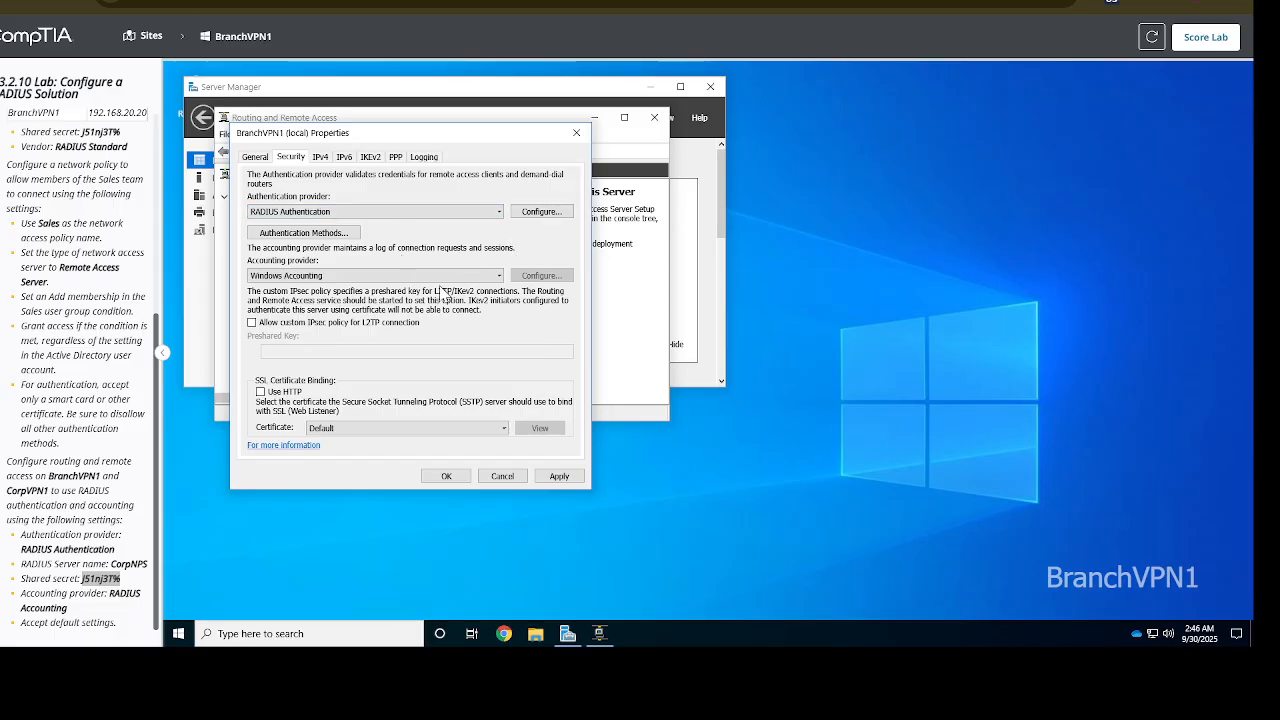
click(462, 277)
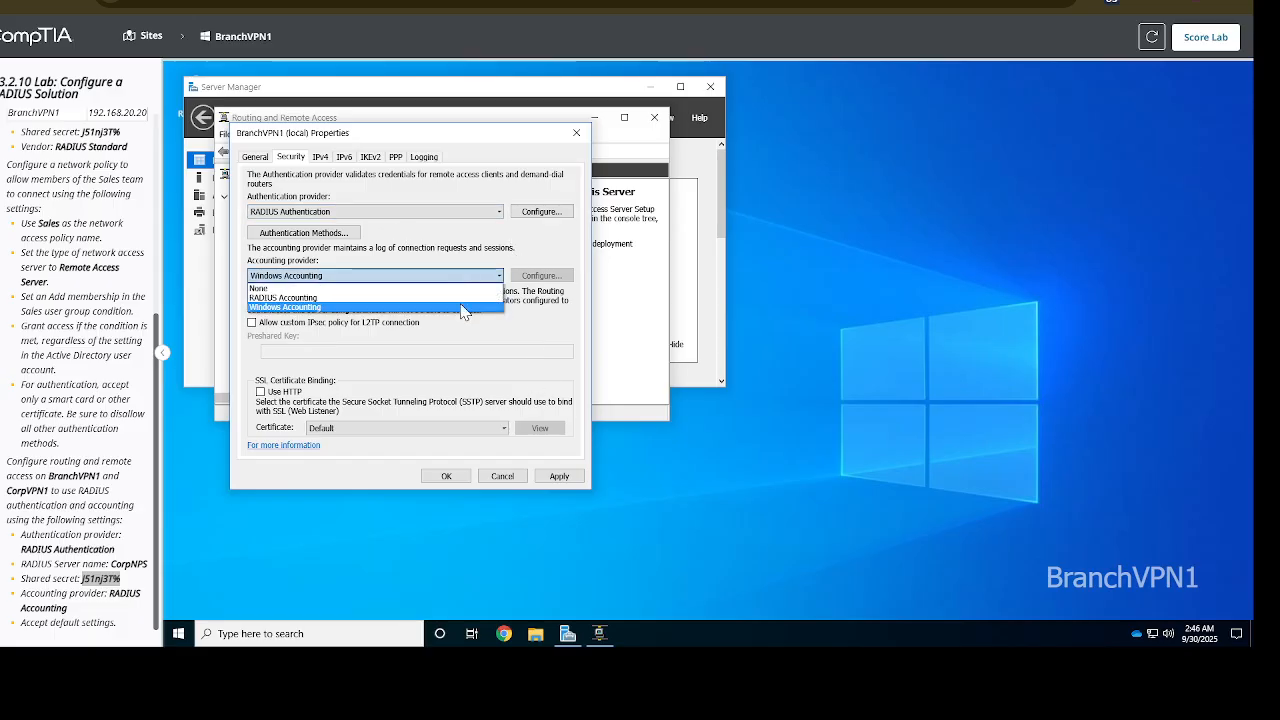
click(370, 308)
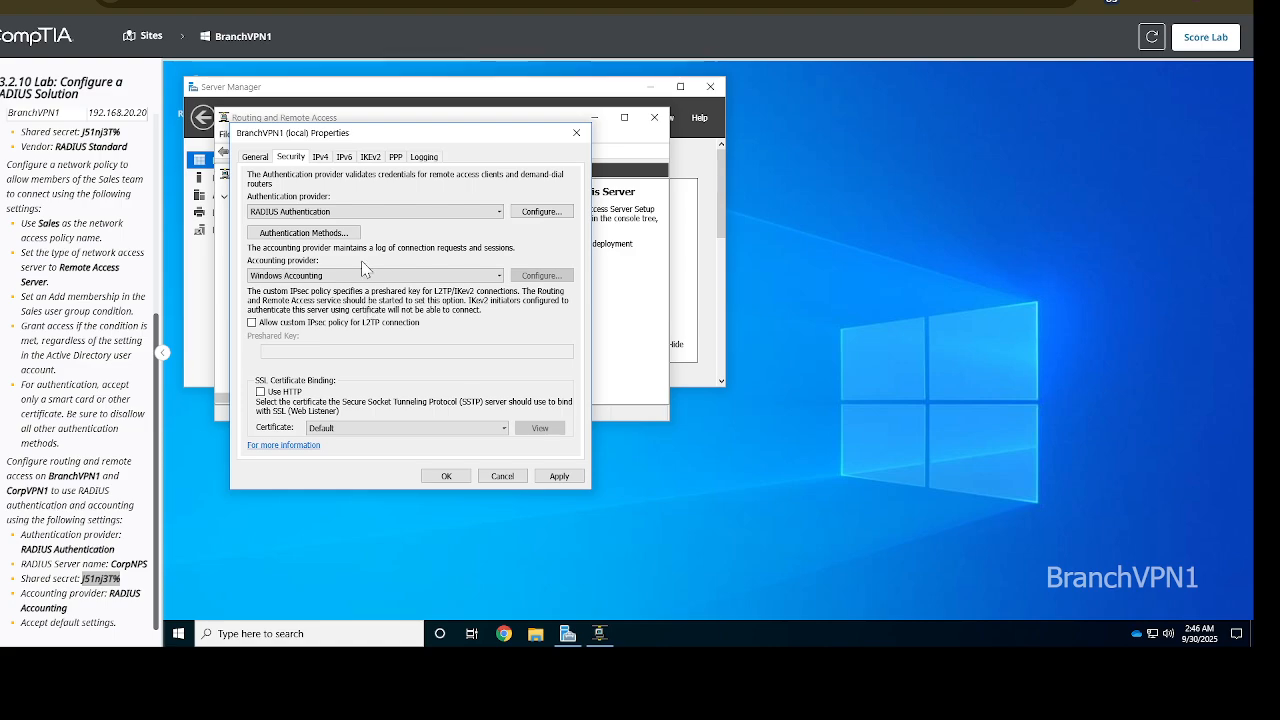
click(363, 275)
click(318, 297)
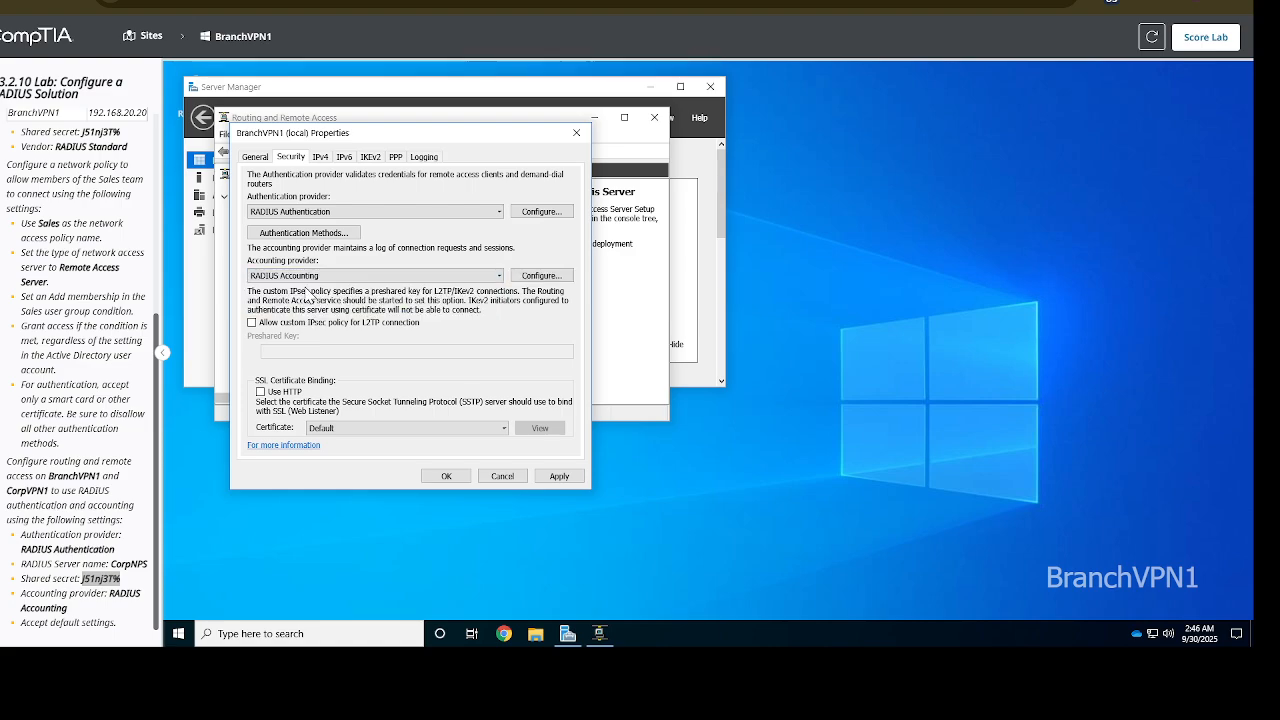
Start adding a RADIUS accounting server and enter CorpNPS as its server name
click(546, 281)
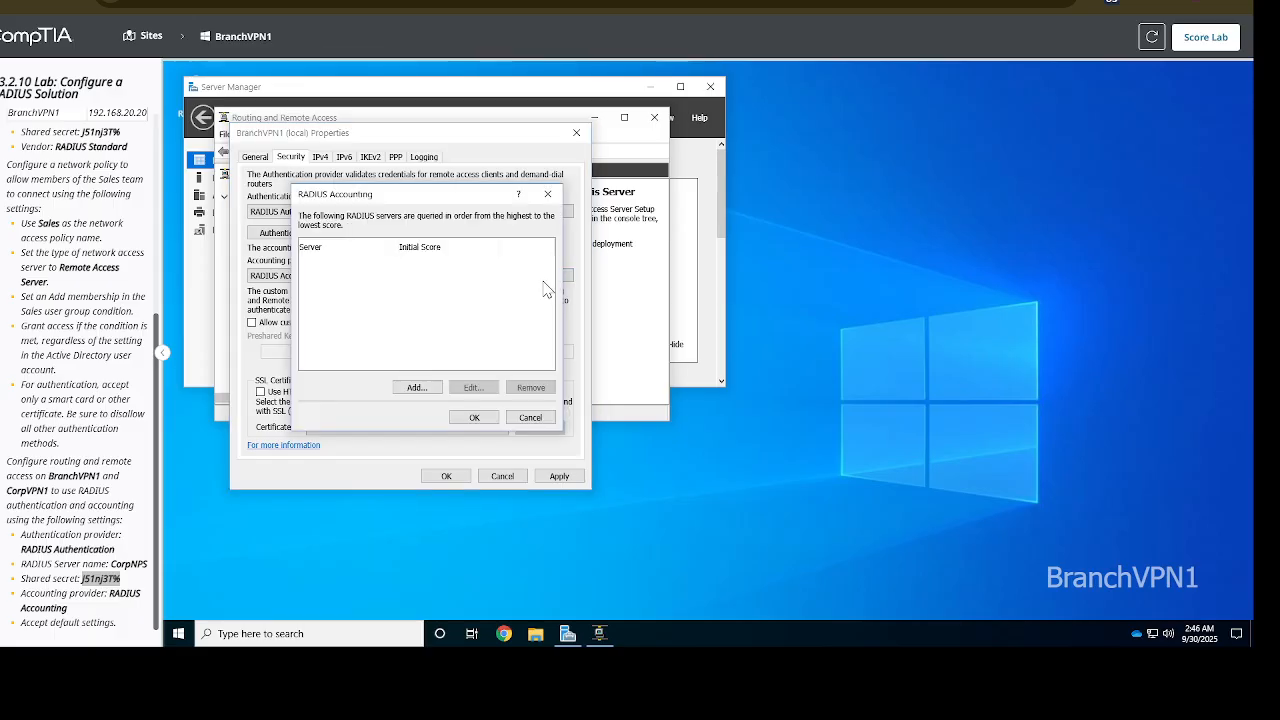
click(414, 387)
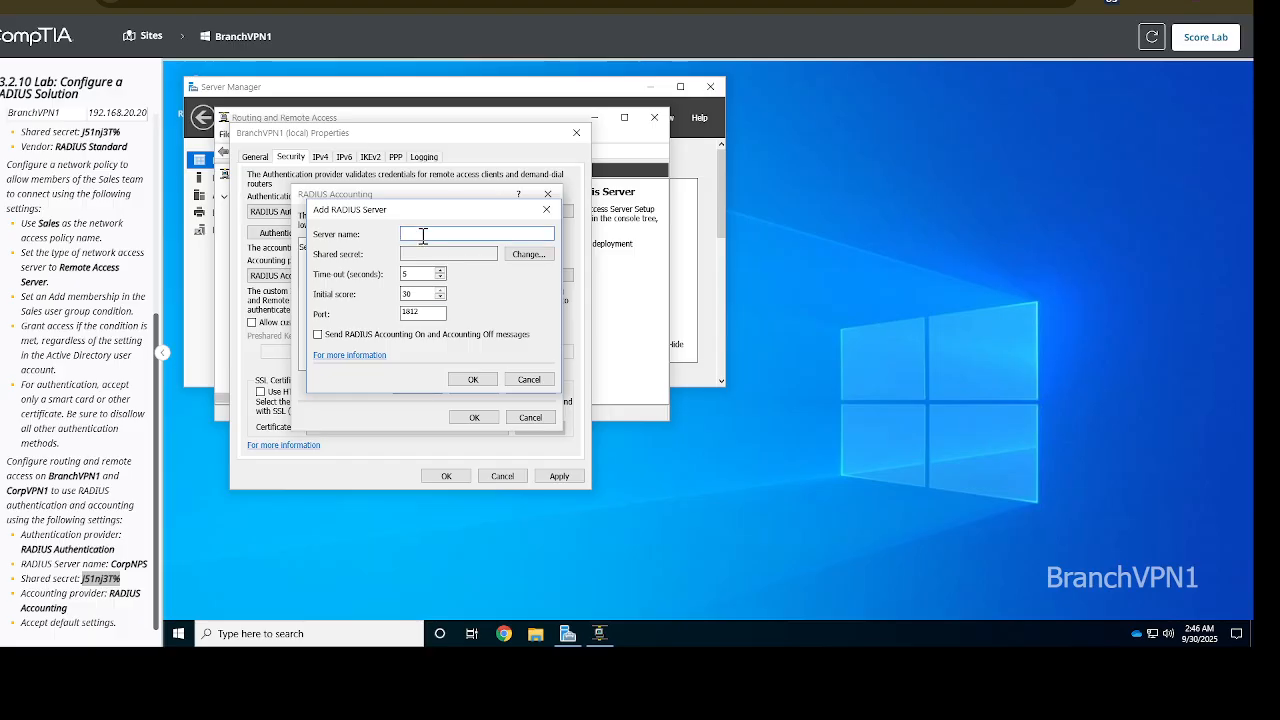
key(BackSpace)
key(BackSpace)
text(C)
key(ctrl+v)
key(ctrl+a)
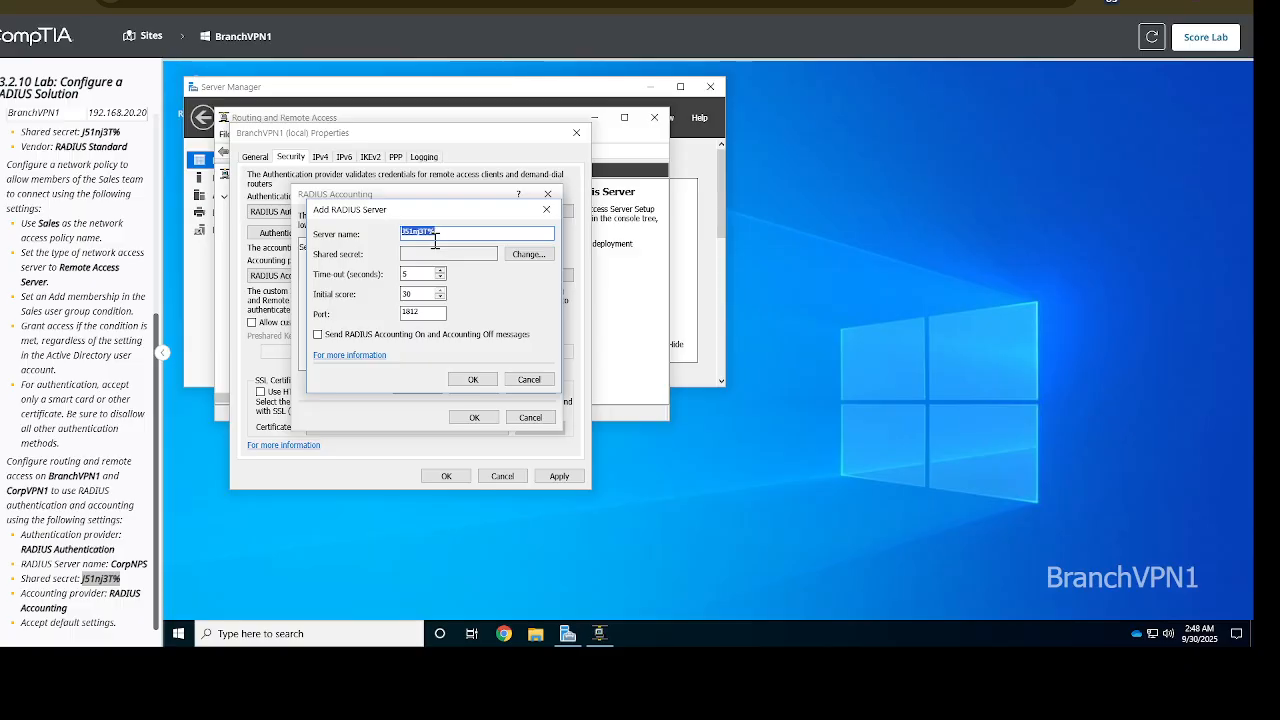
text(C)
key(BackSpace)
text(CorpNPS)
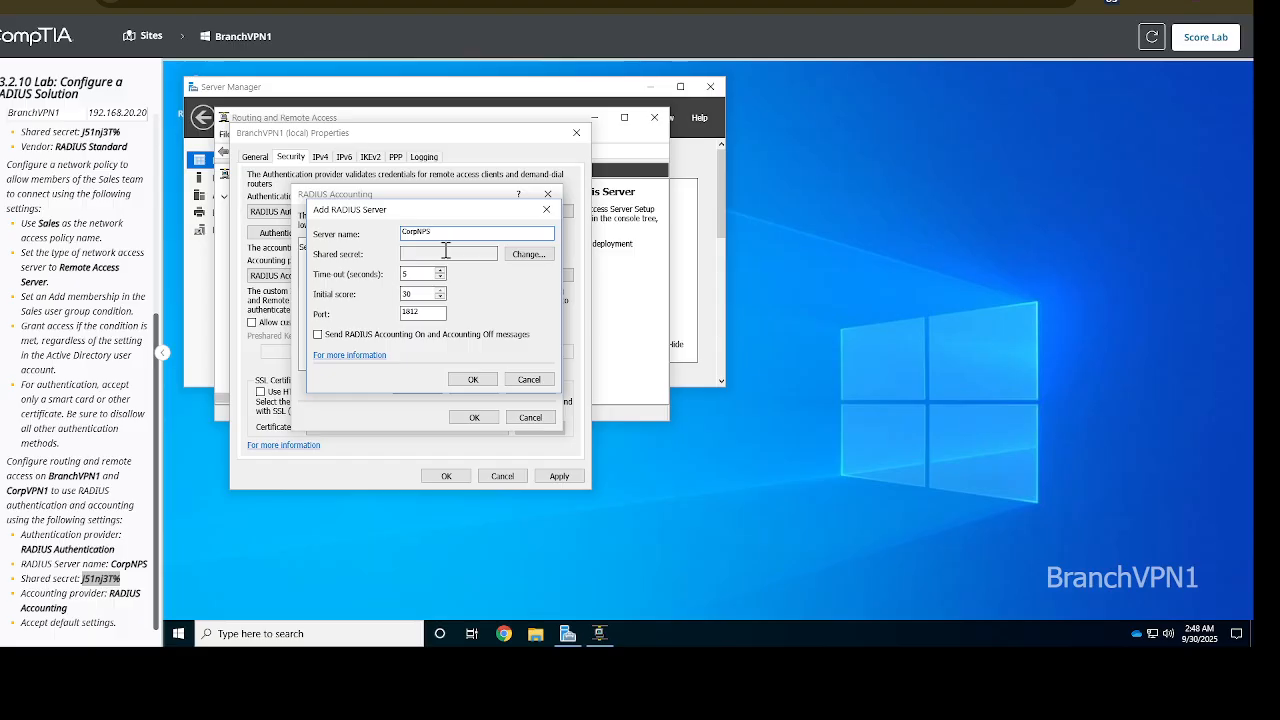
Paste the lab's shared secret as new and confirmed secret, then save CorpNPS
click(526, 254)
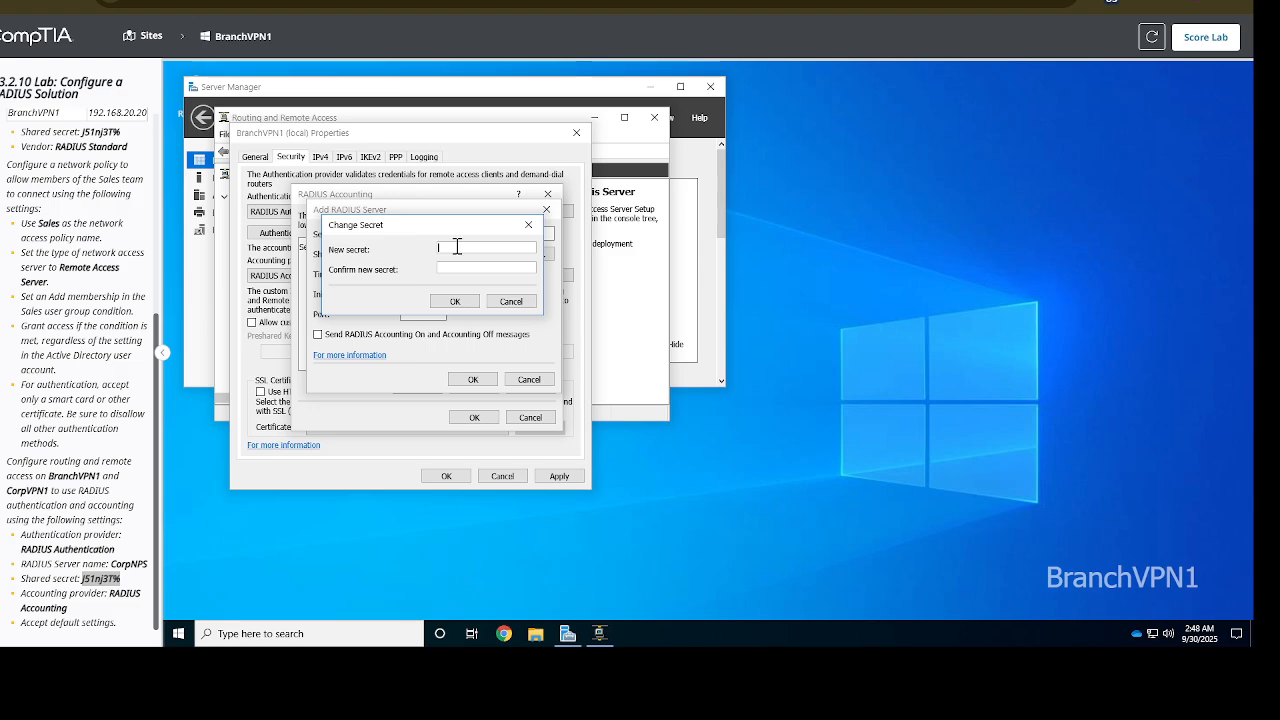
key(ctrl+v)
click(463, 268)
key(ctrl+v)
click(458, 302)
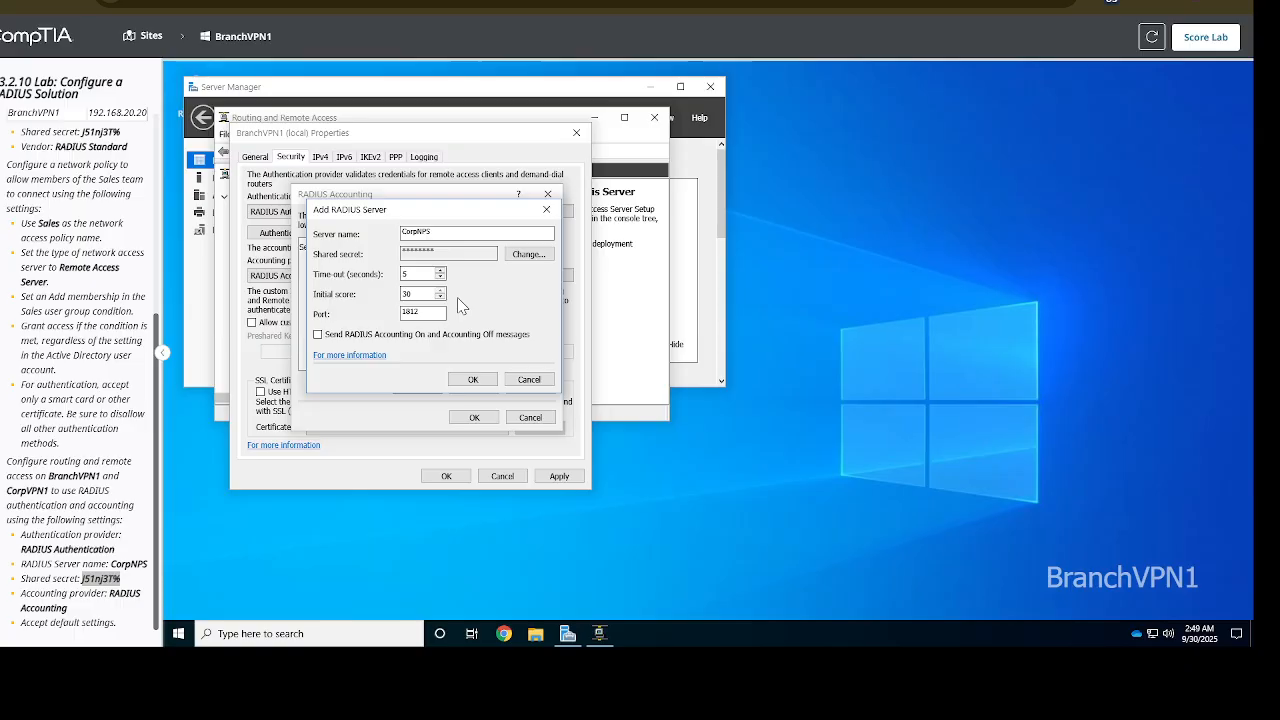
click(472, 380)
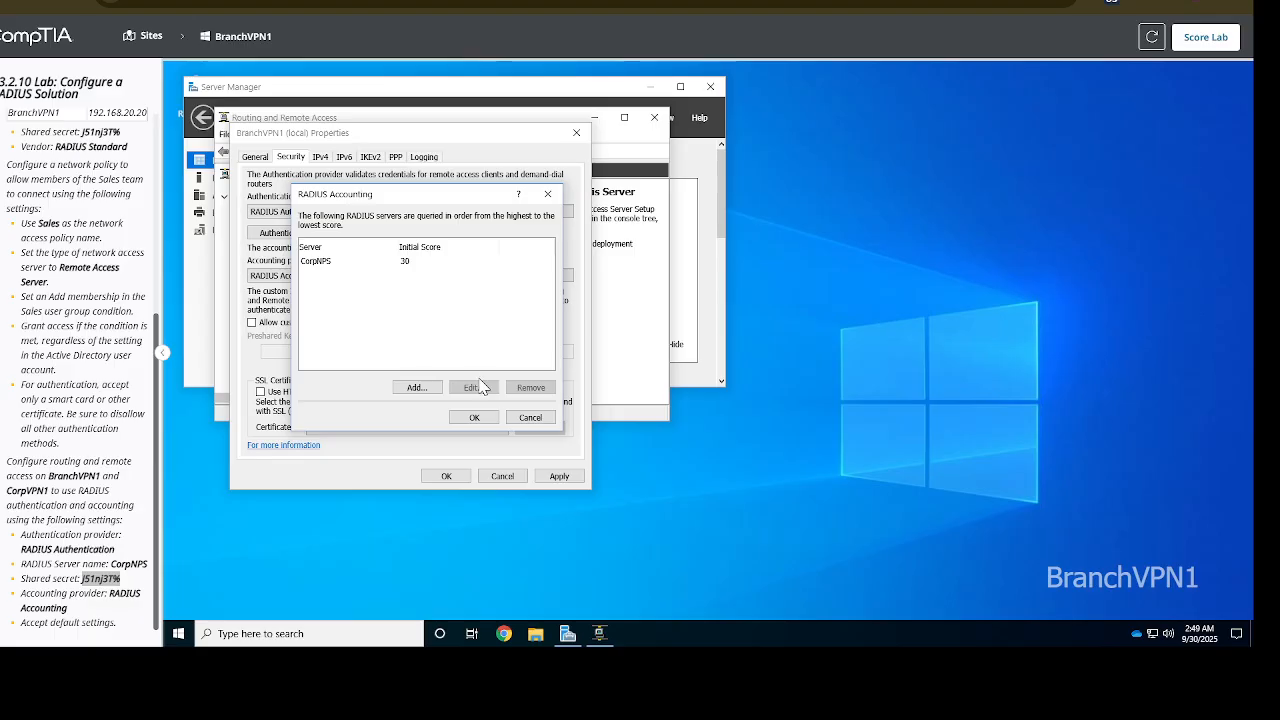
Accept the RADIUS accounting list and BranchVPN1 properties, then close Routing and Remote Access
click(474, 423)
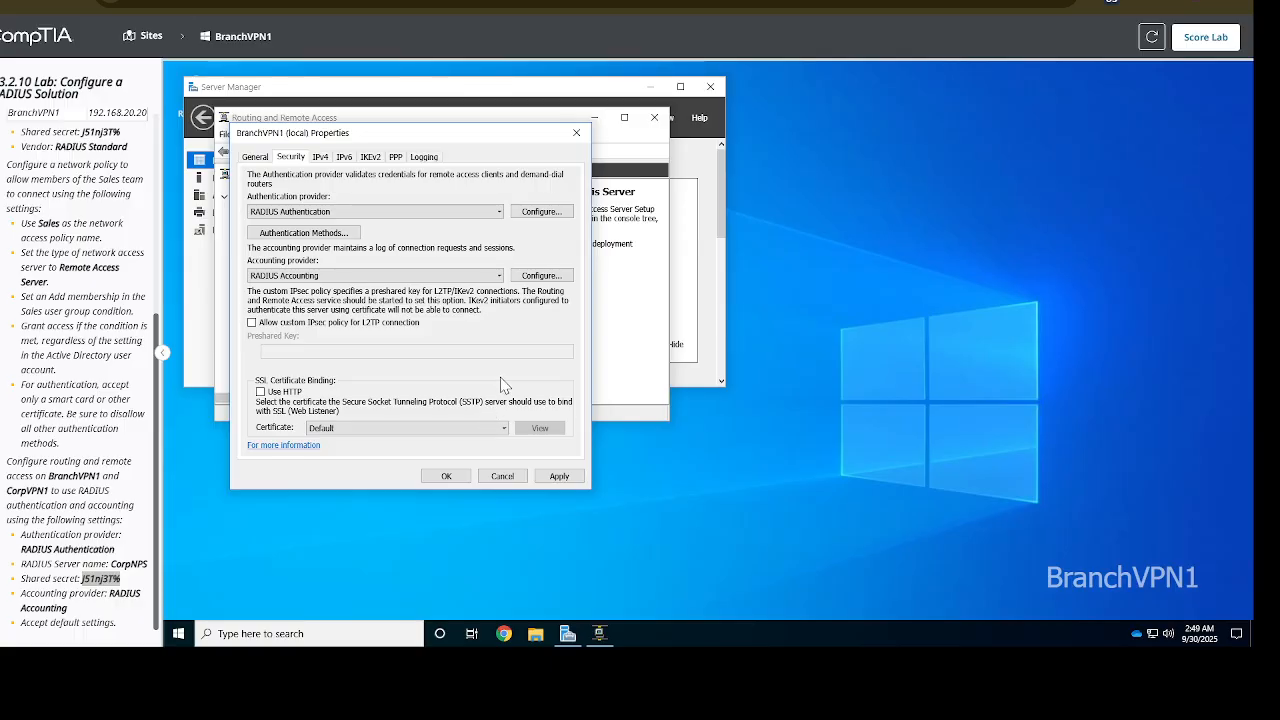
click(447, 476)
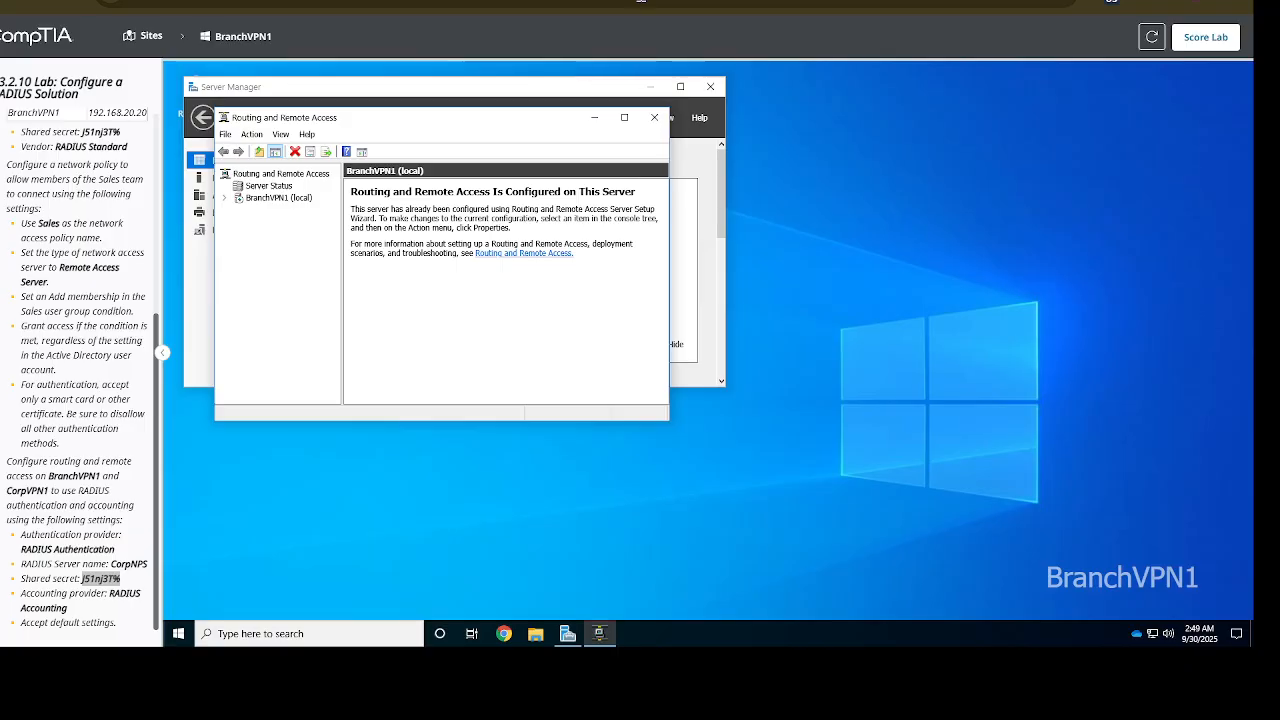
click(655, 117)
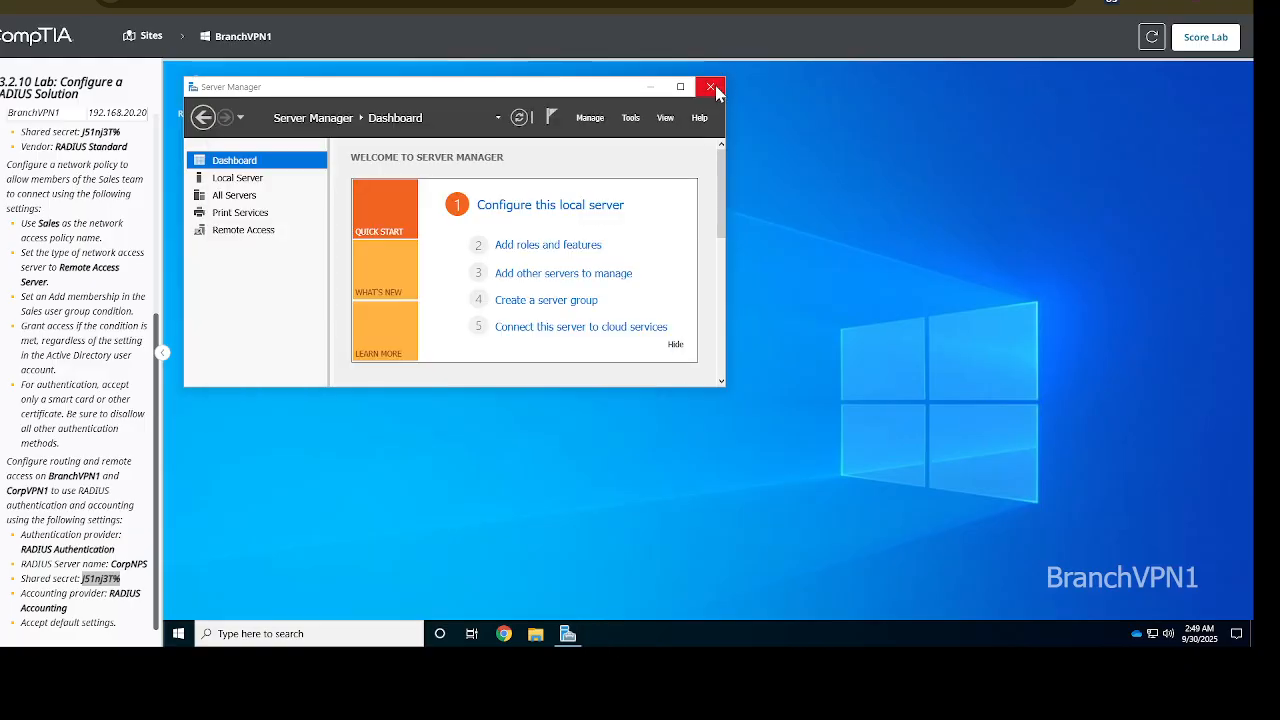
Return to the Sites map and connect to CorpVPN1 under BldgA
click(150, 40)
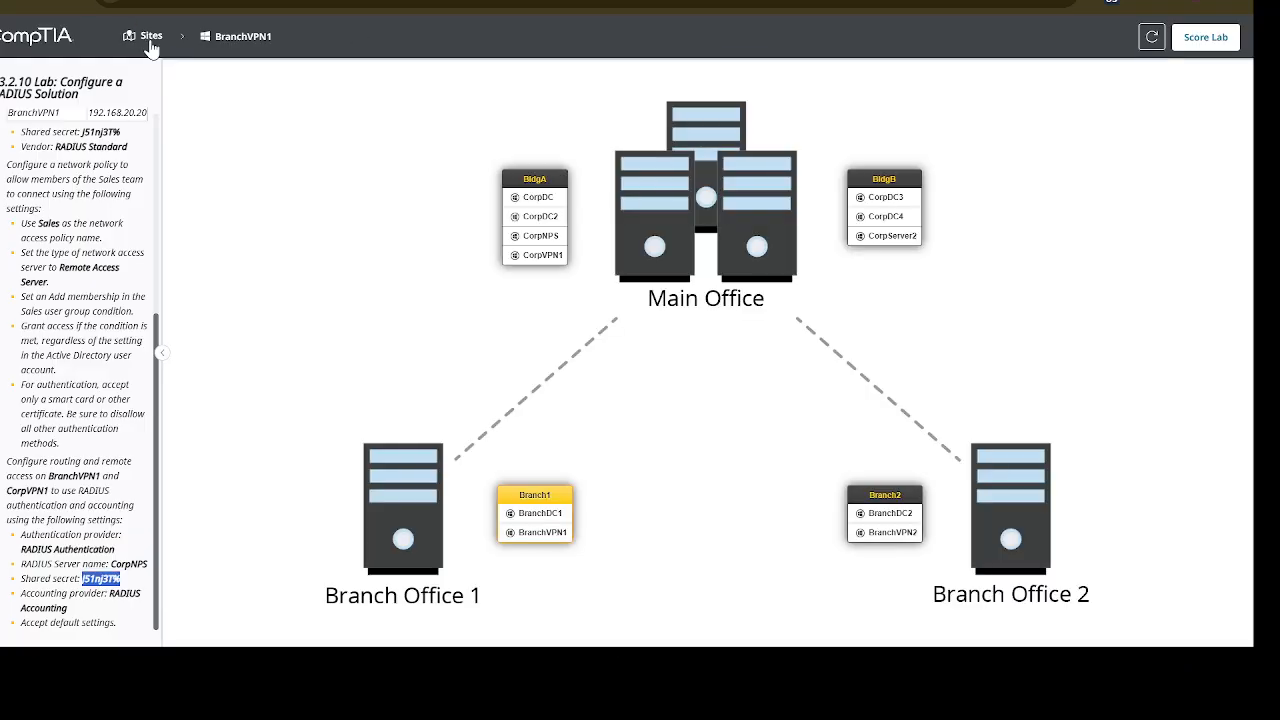
click(543, 255)
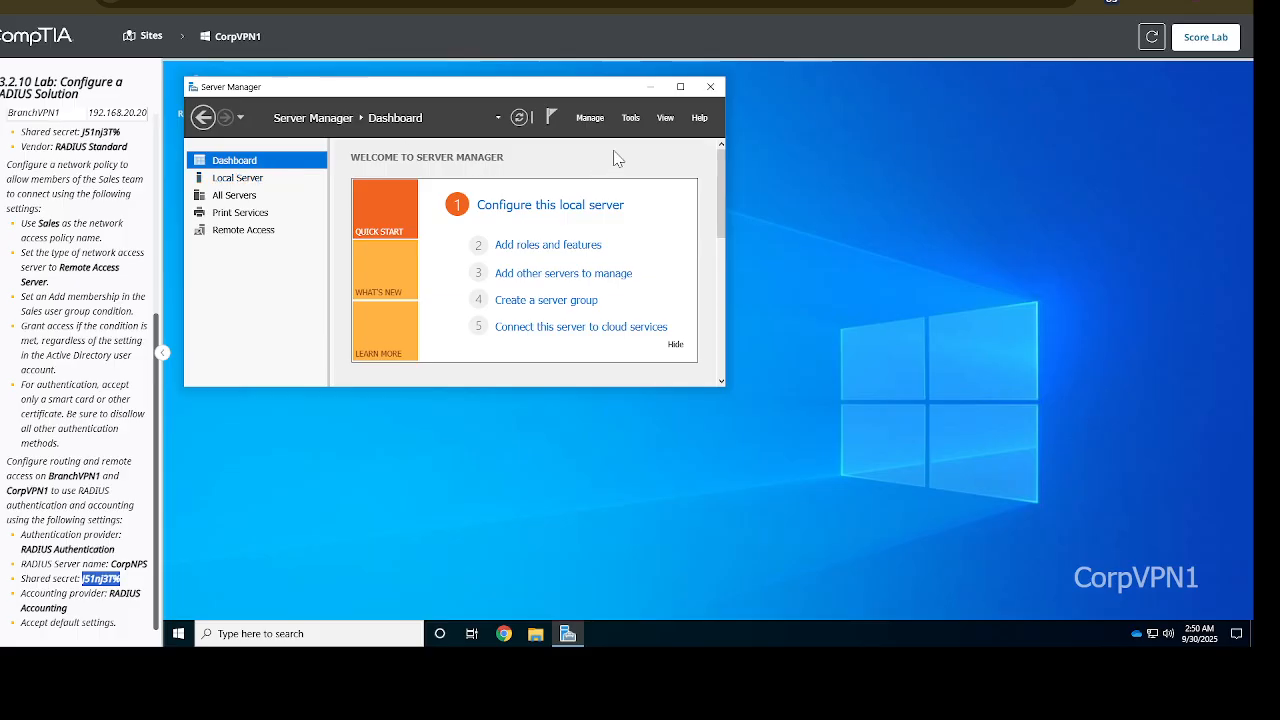
Launch Routing and Remote Access from Server Manager Tools and open CorpVPN1 (local) Properties
click(589, 119)
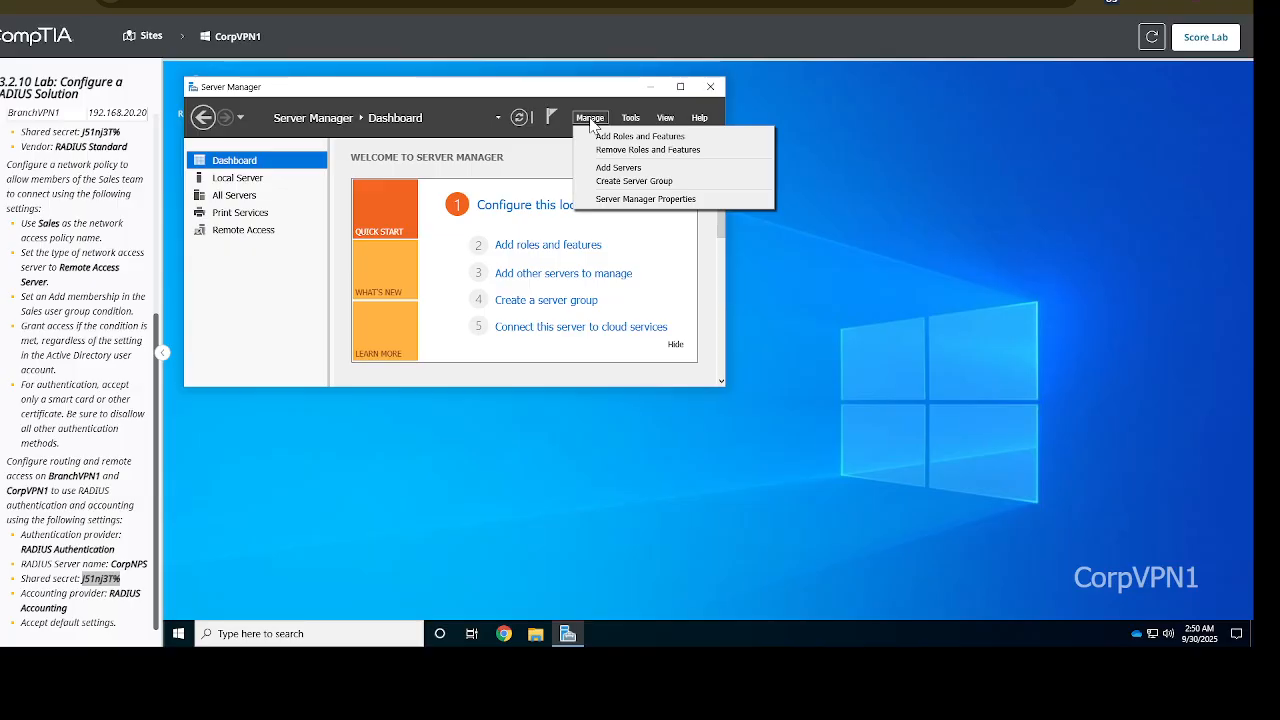
click(631, 119)
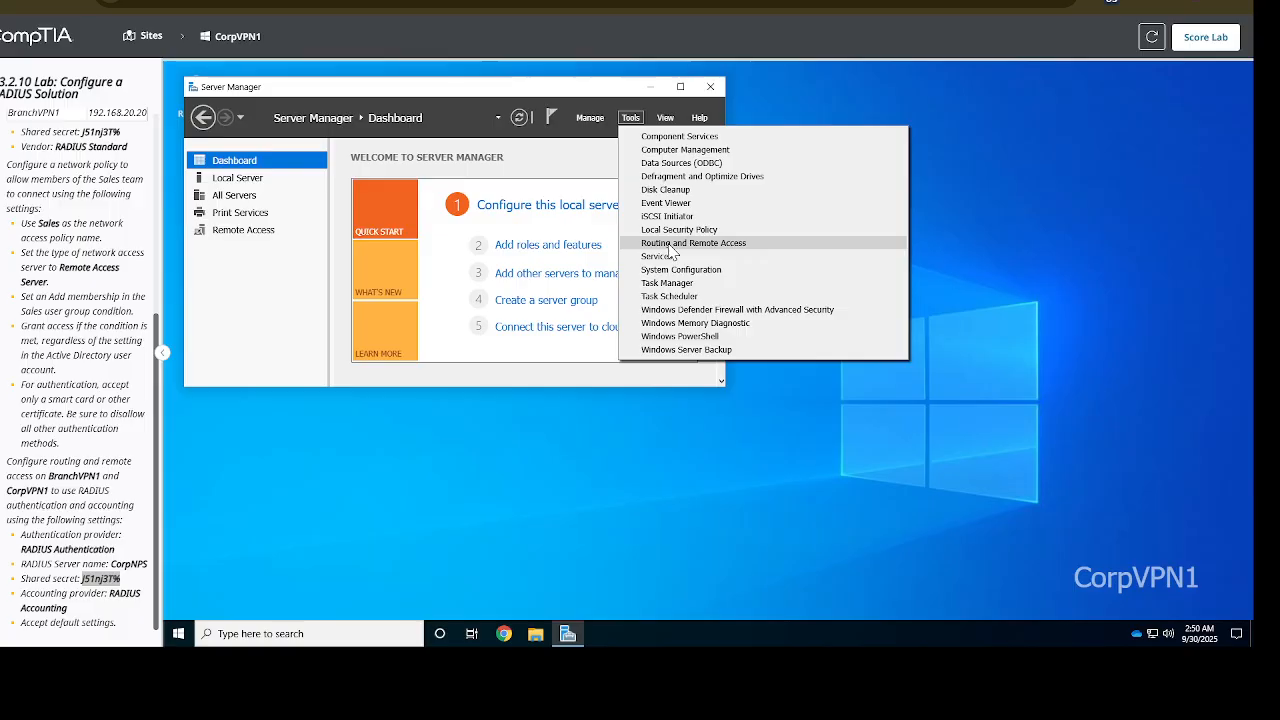
click(669, 245)
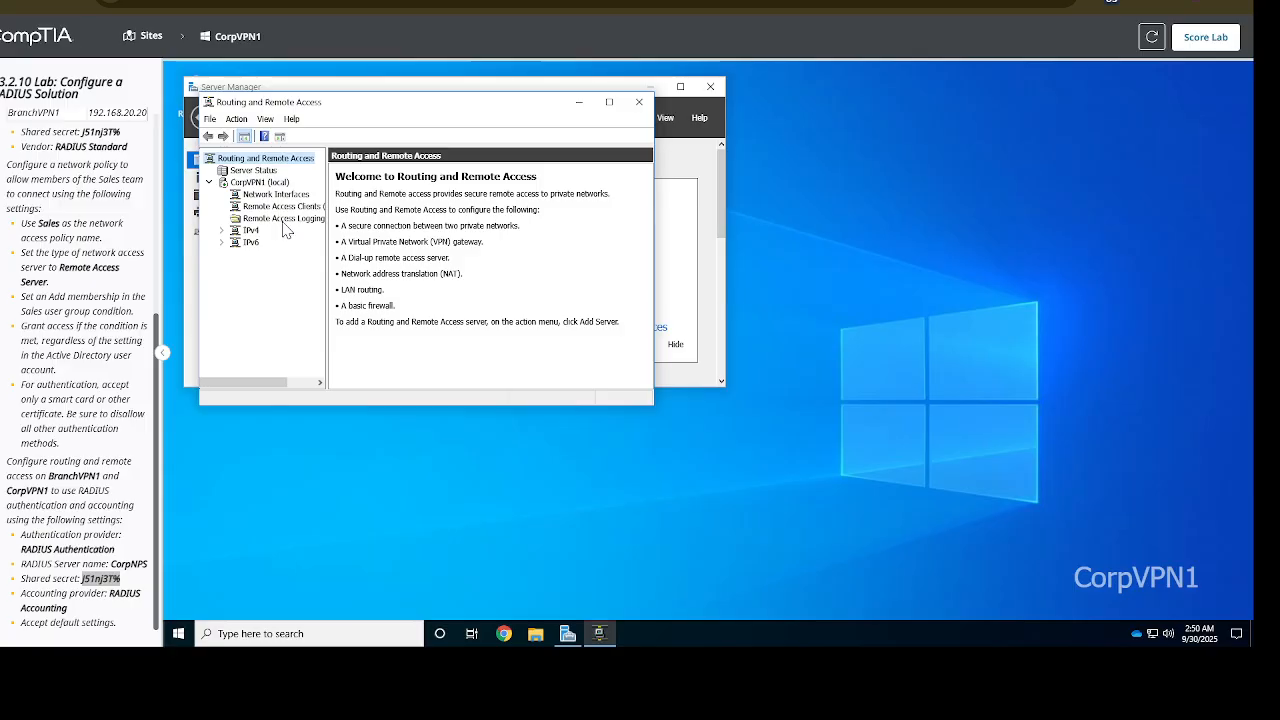
click(262, 182)
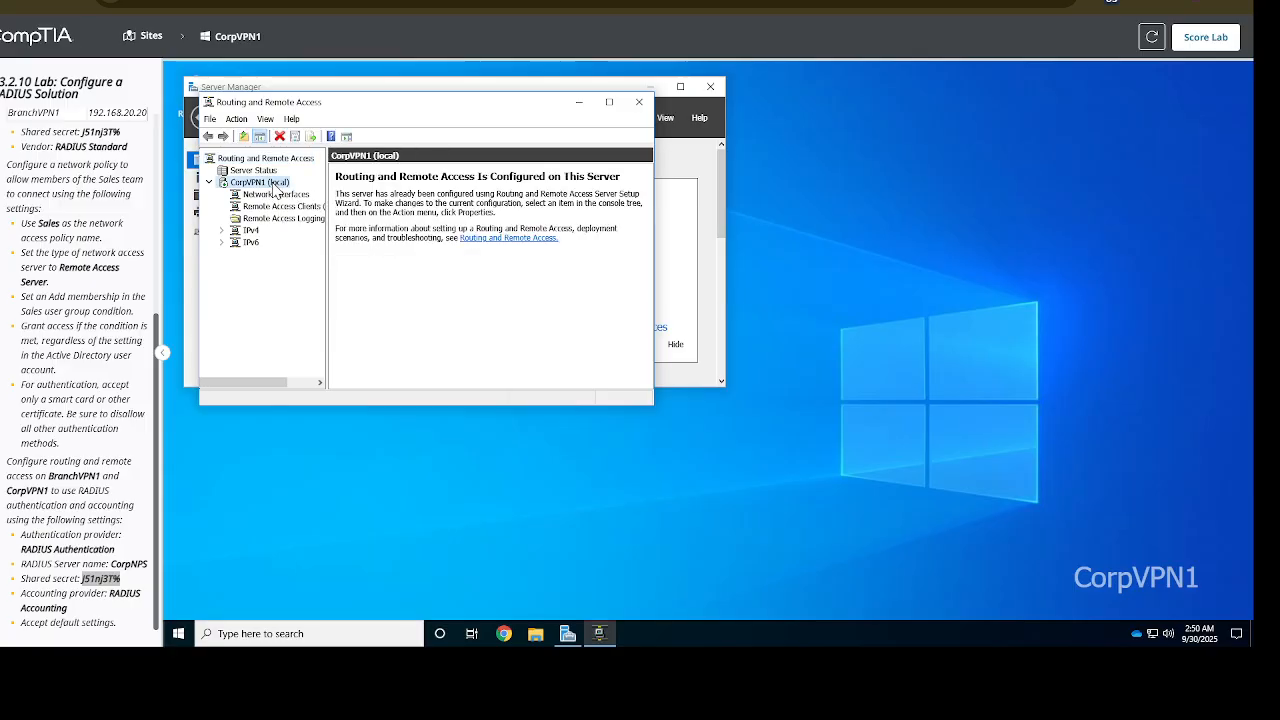
right_click(272, 183)
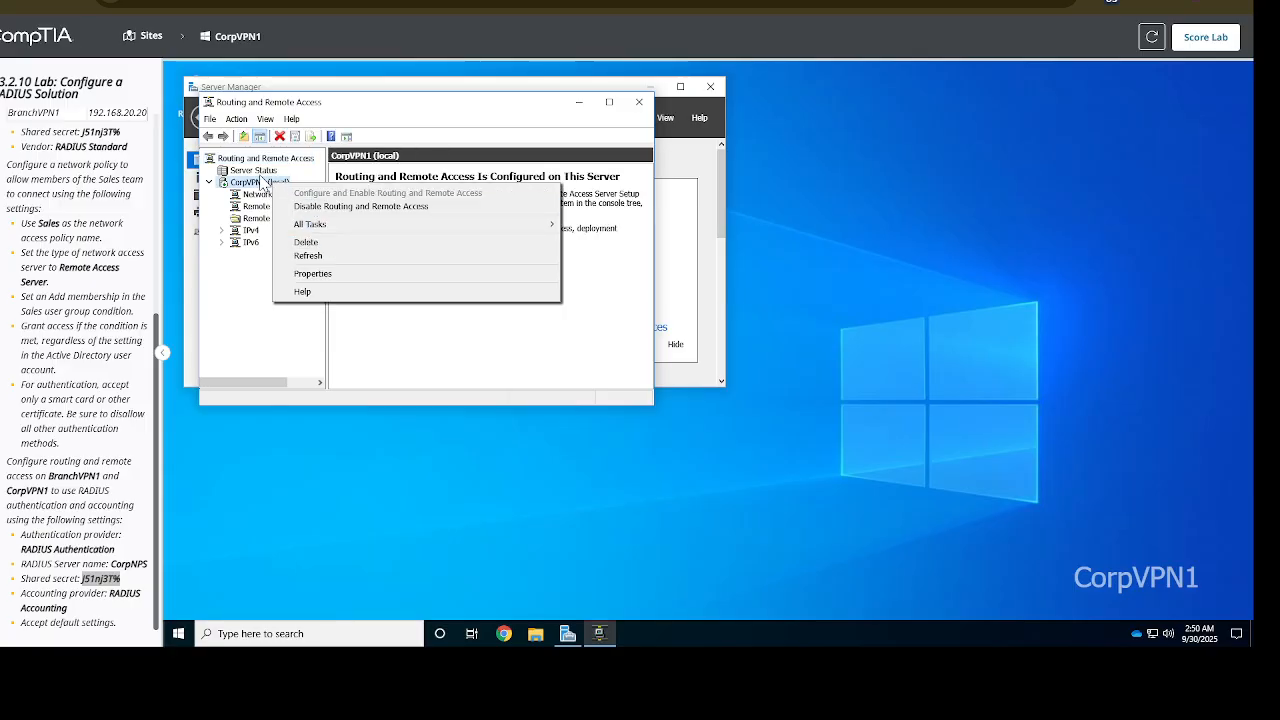
click(330, 275)
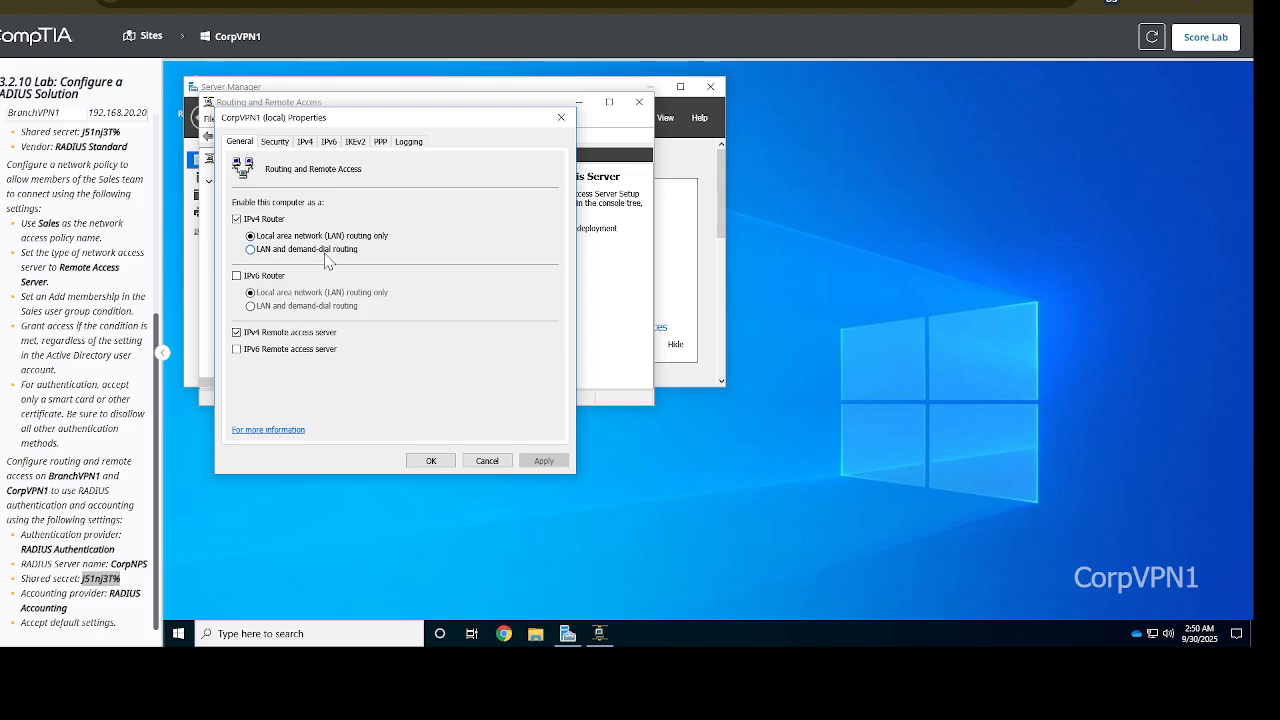
On CorpVPN1's Security tab, choose RADIUS Authentication and open its Configure server list
click(284, 146)
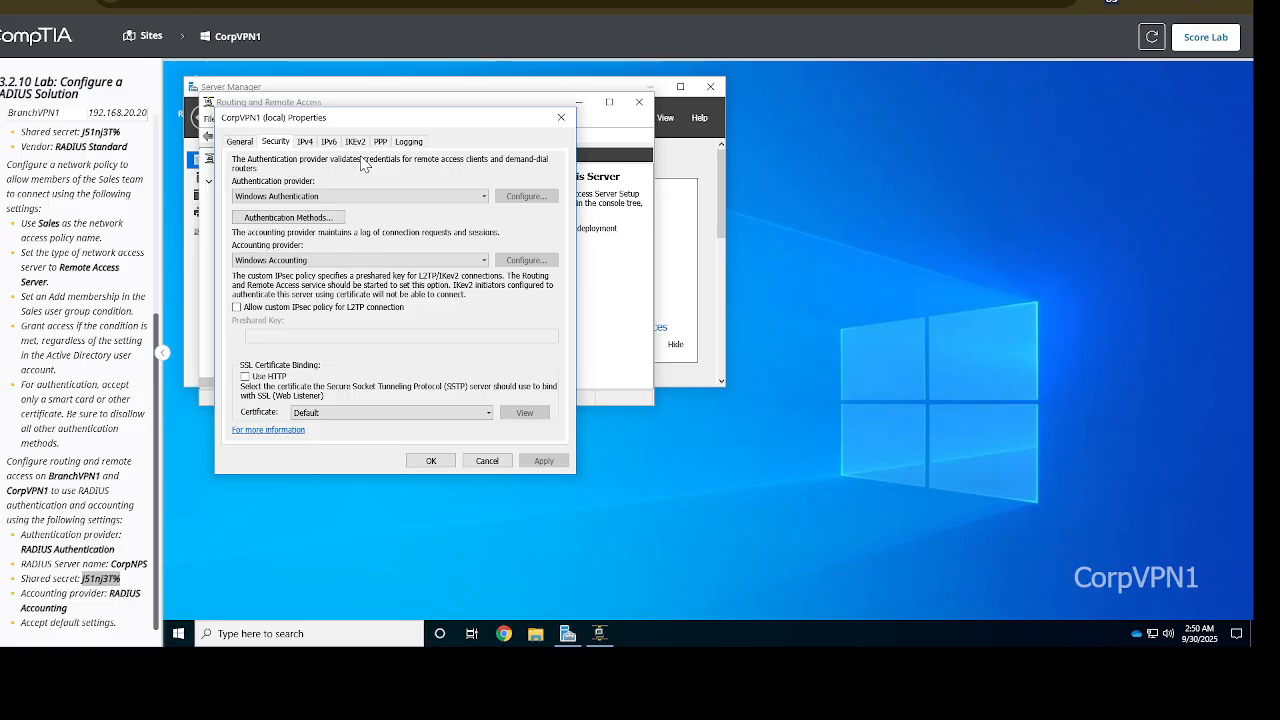
click(434, 199)
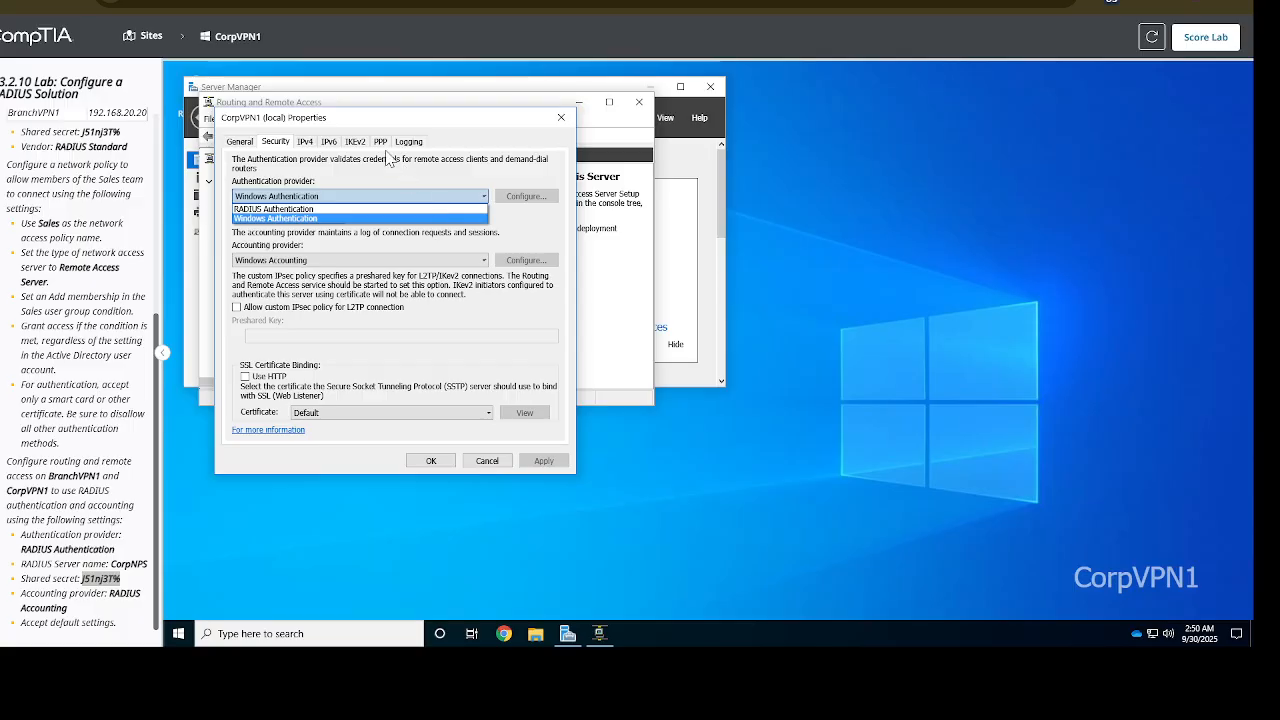
click(320, 209)
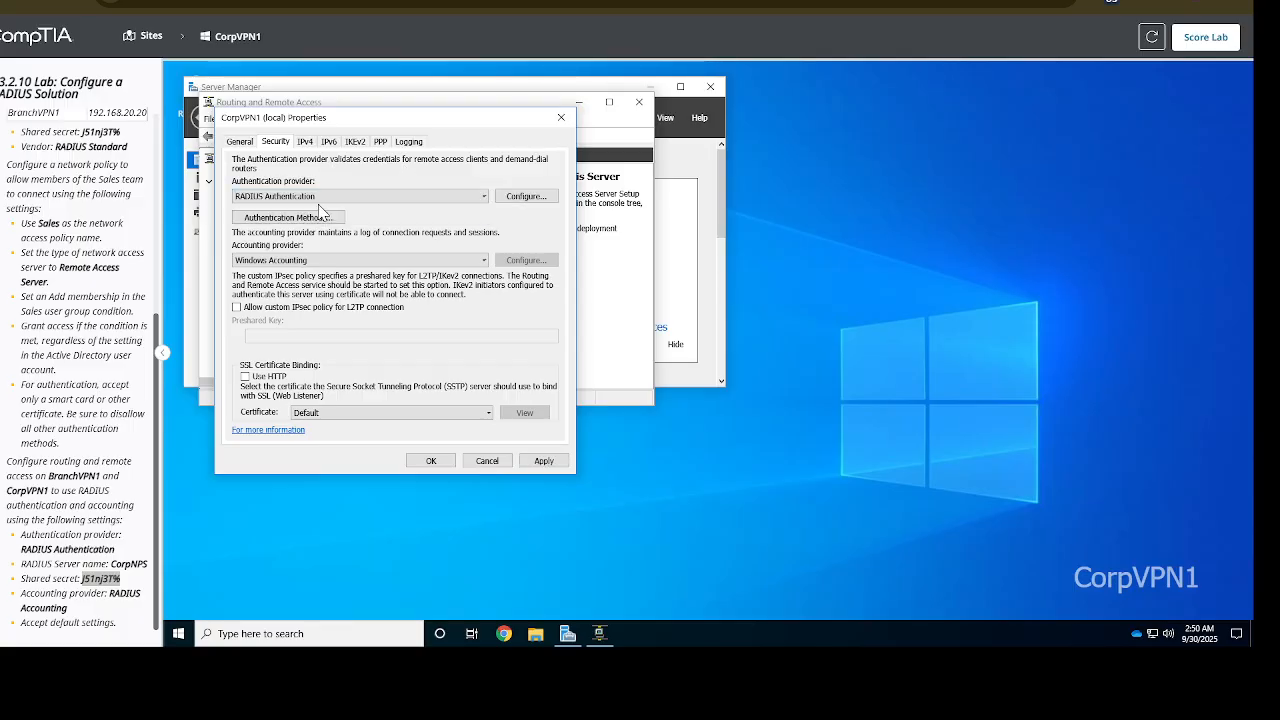
click(539, 204)
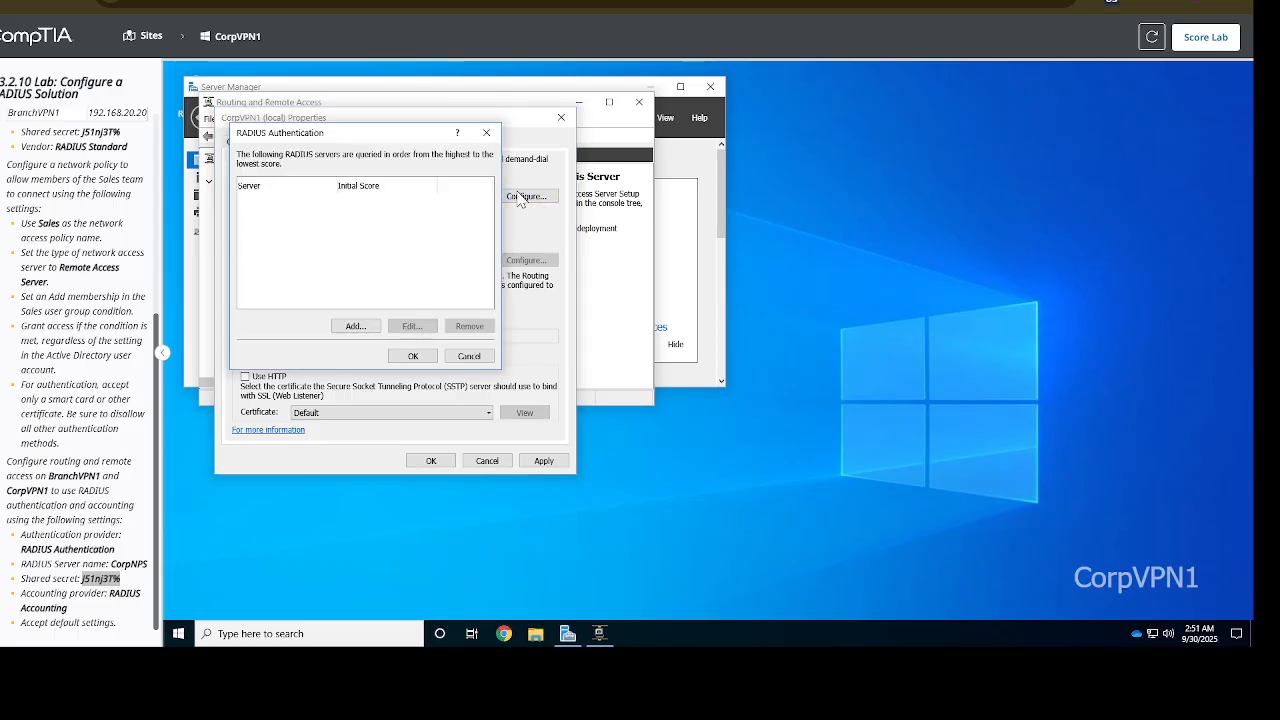
Open the Add RADIUS Server form and copy the shared secret from the lab instructions
click(355, 327)
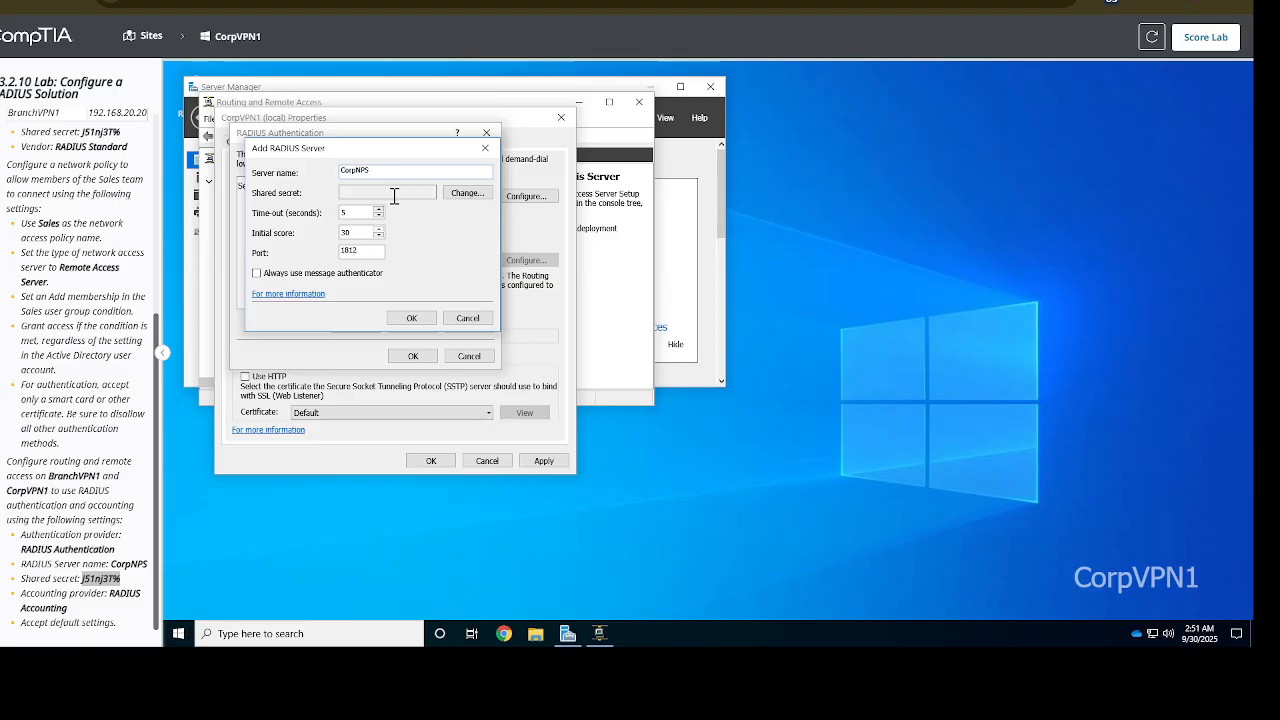
click(482, 199)
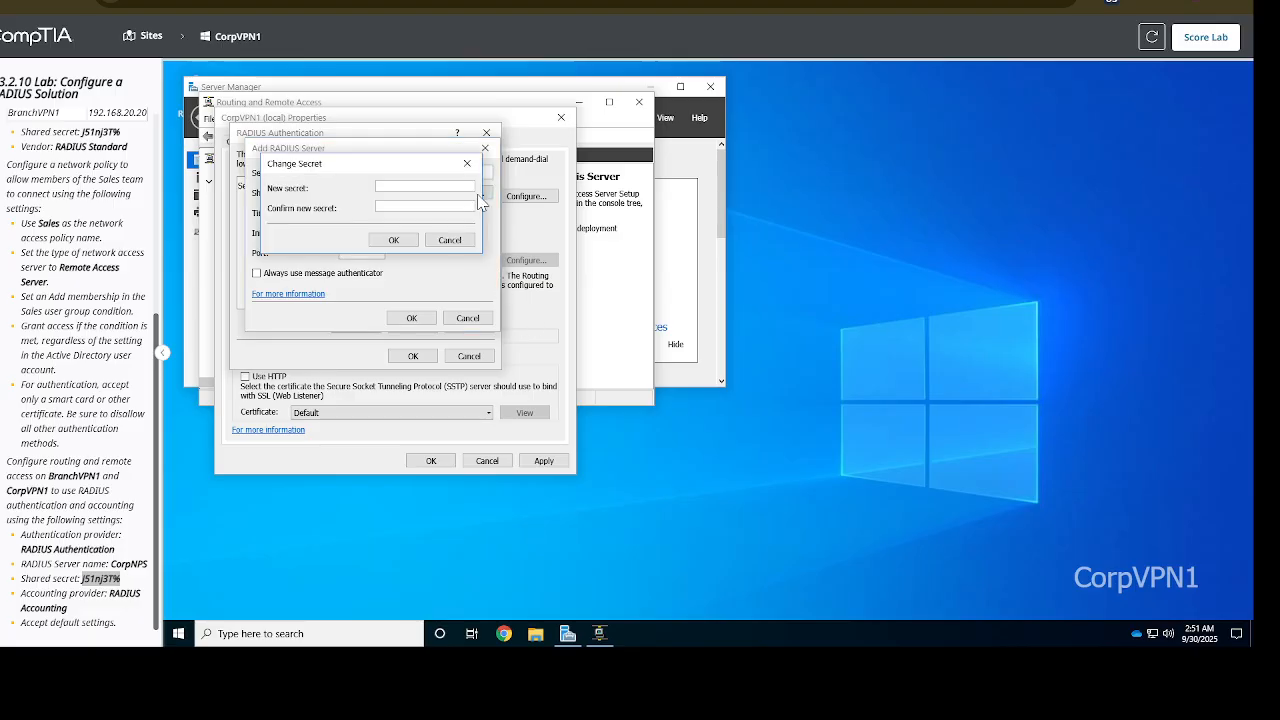
click(110, 578)
click(97, 578)
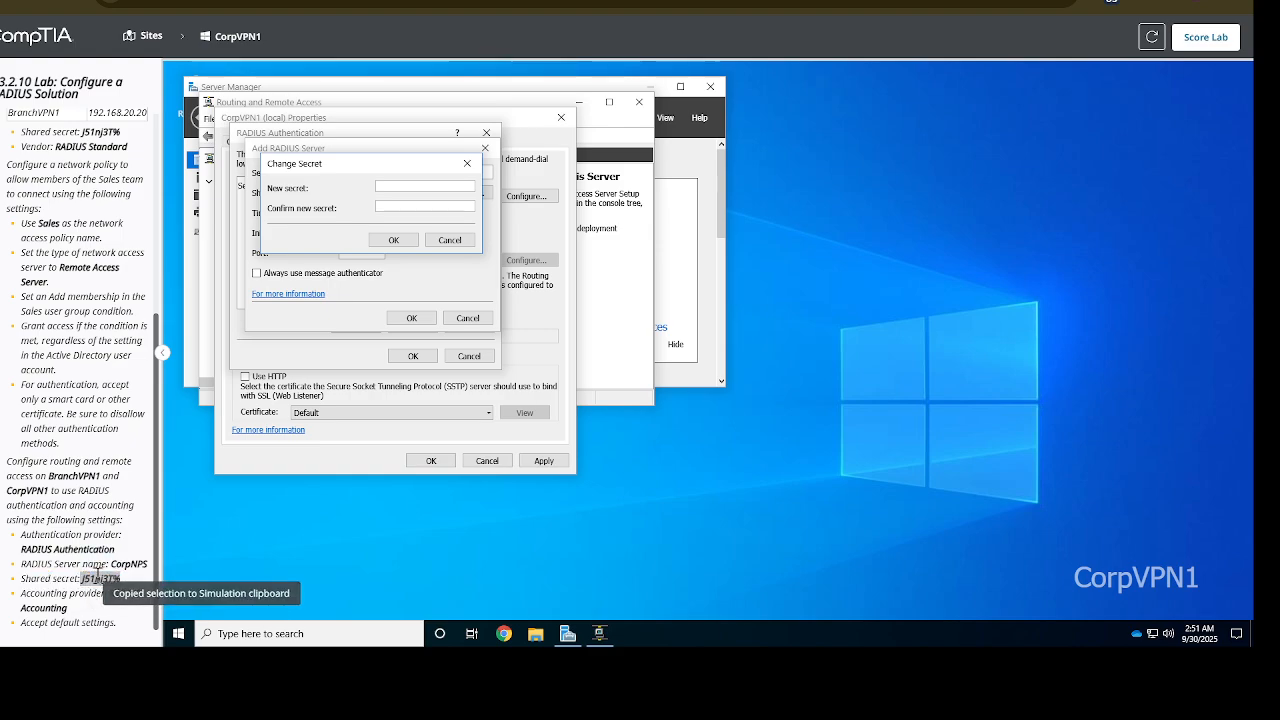
Paste the secret into both secret fields, save CorpNPS, and accept the server list
click(408, 187)
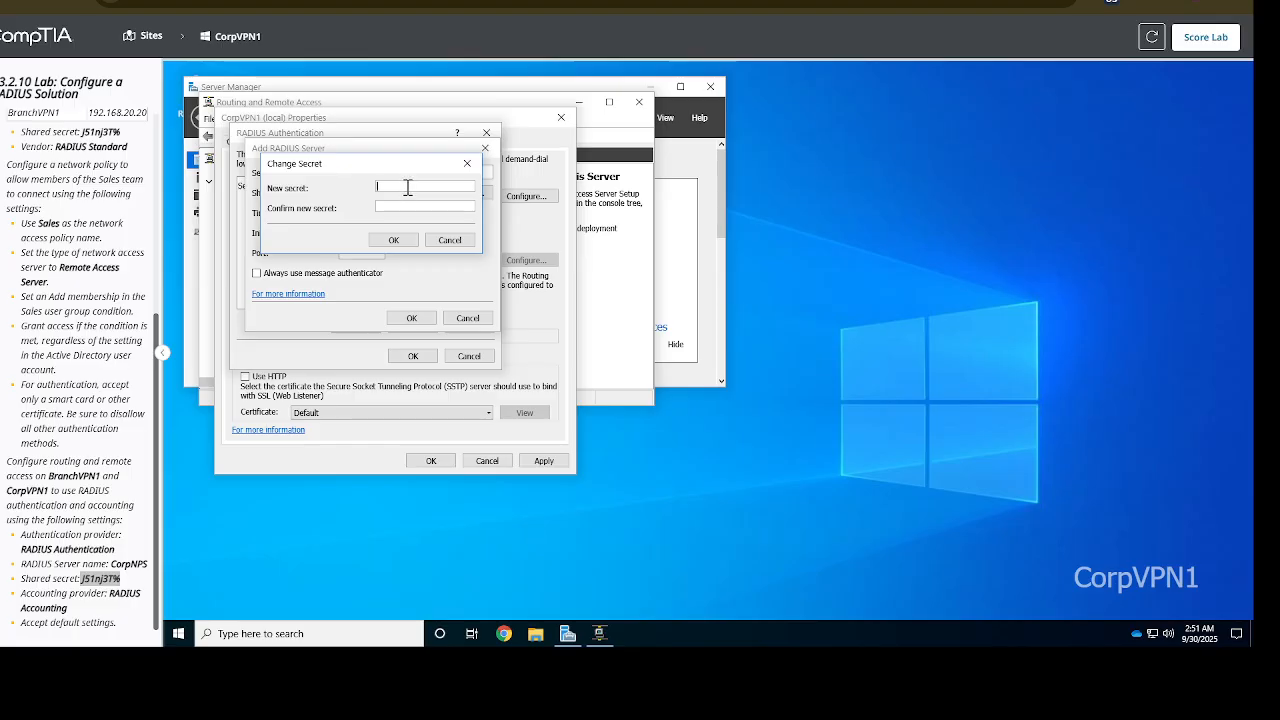
key(ctrl+v)
click(383, 207)
key(ctrl+v)
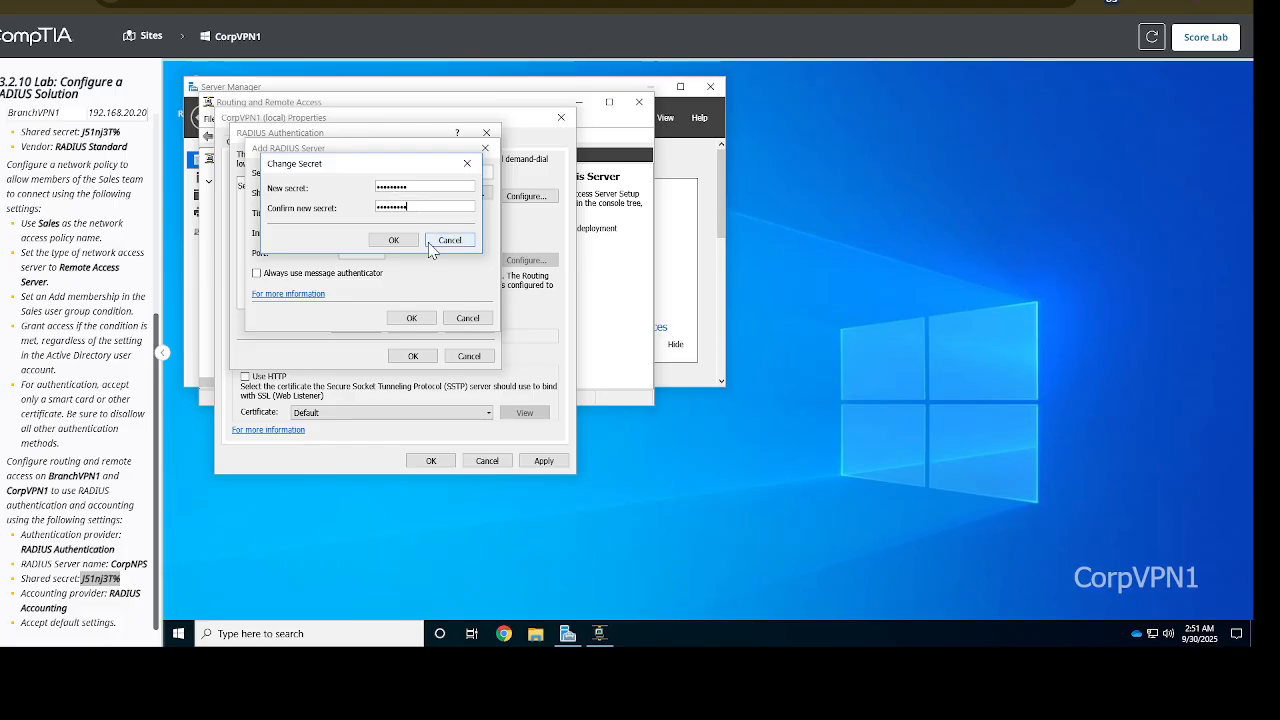
click(394, 240)
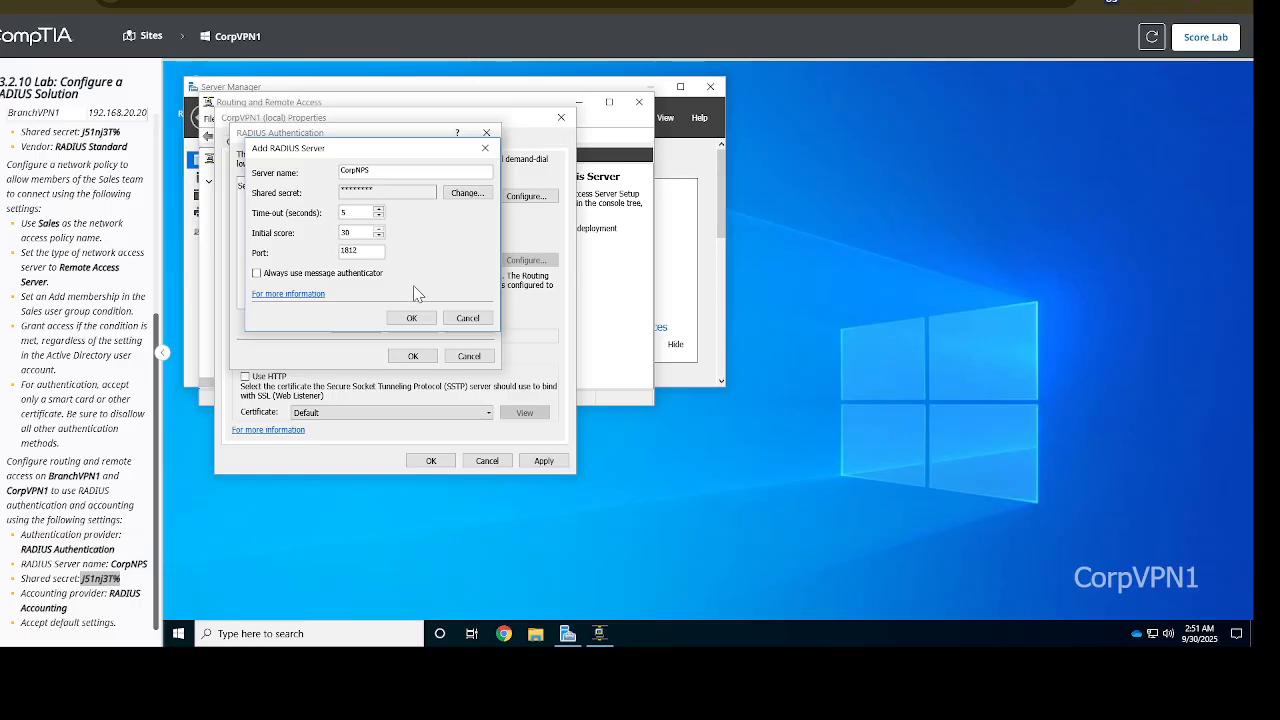
click(411, 318)
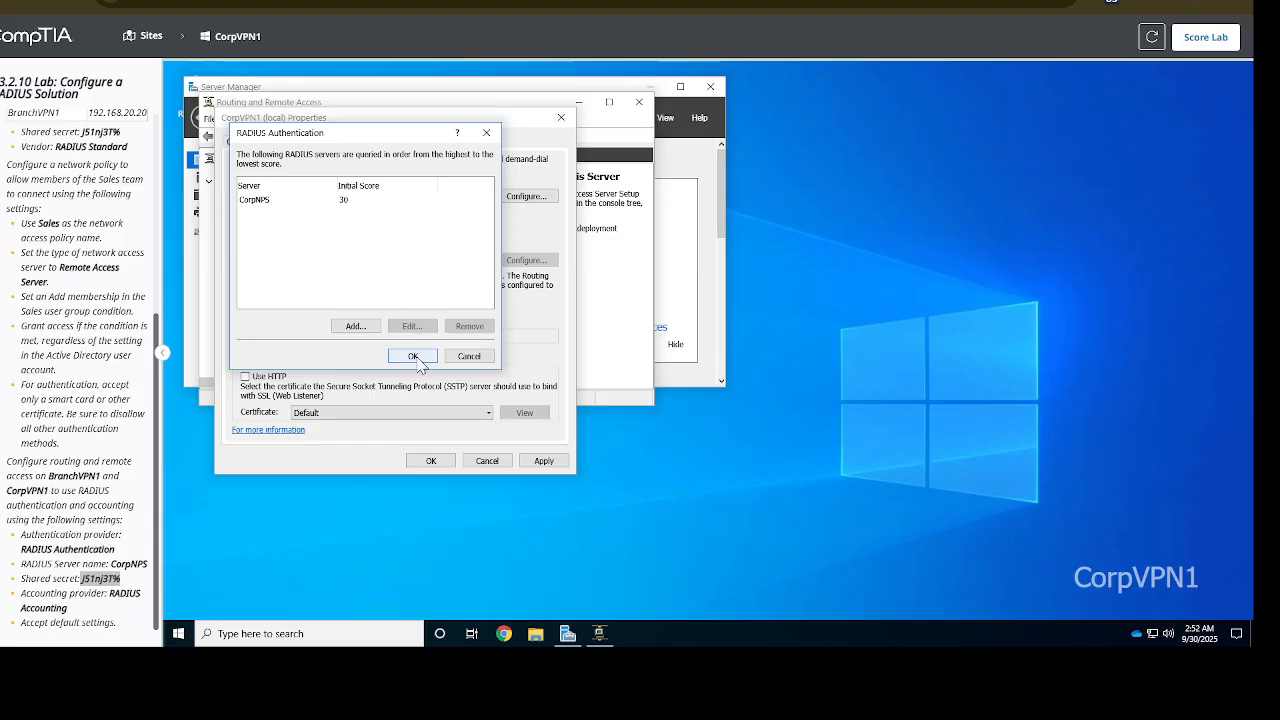
click(414, 357)
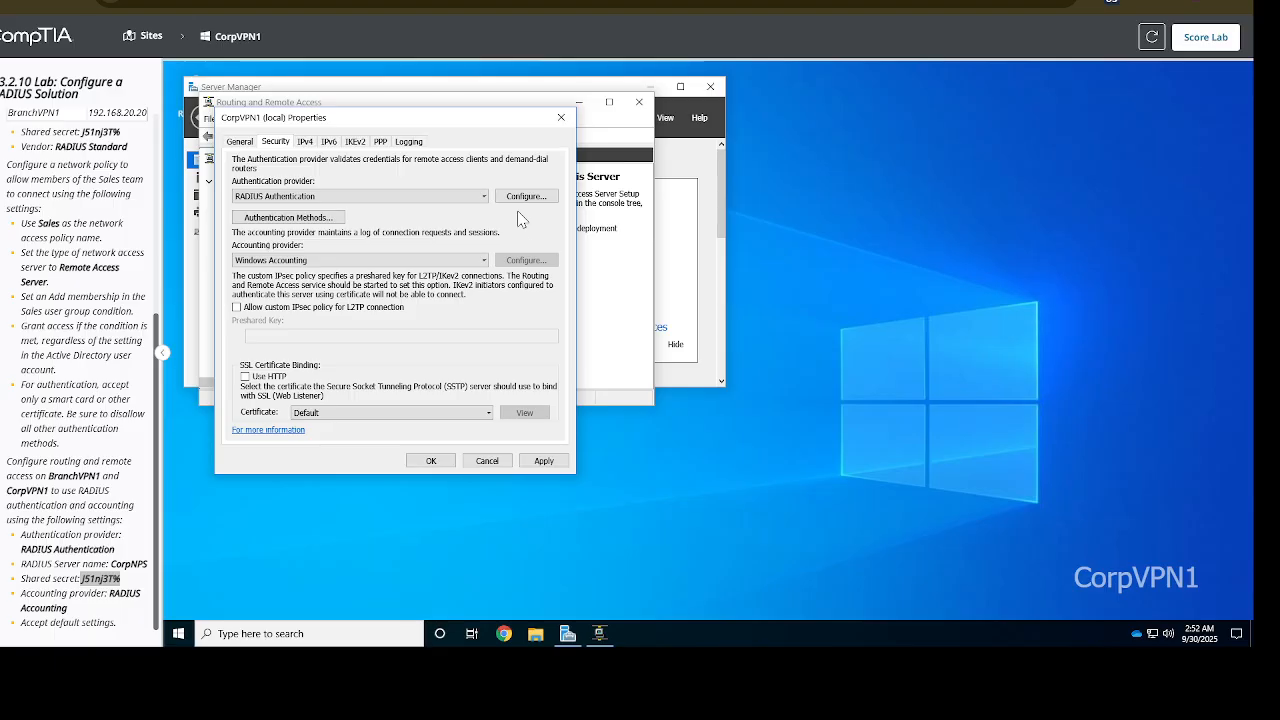
Keep RADIUS Authentication, change Windows Accounting to RADIUS Accounting, and bring up its server list
click(451, 197)
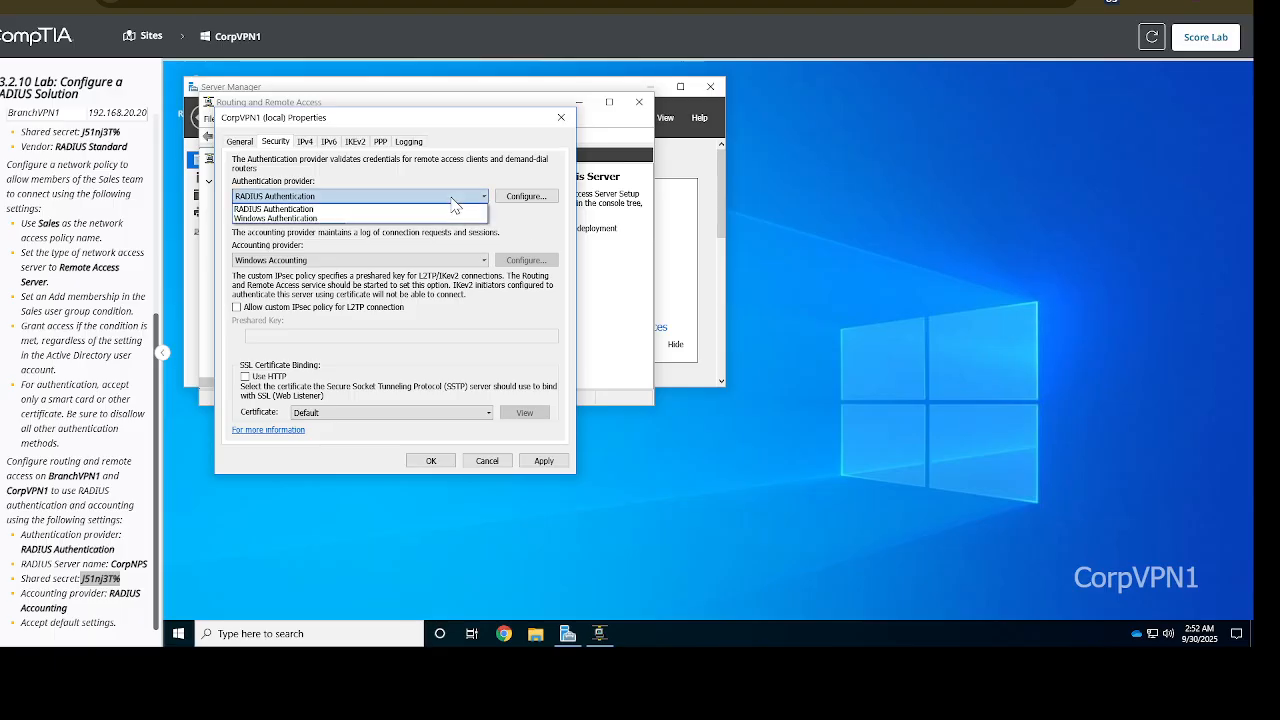
click(393, 208)
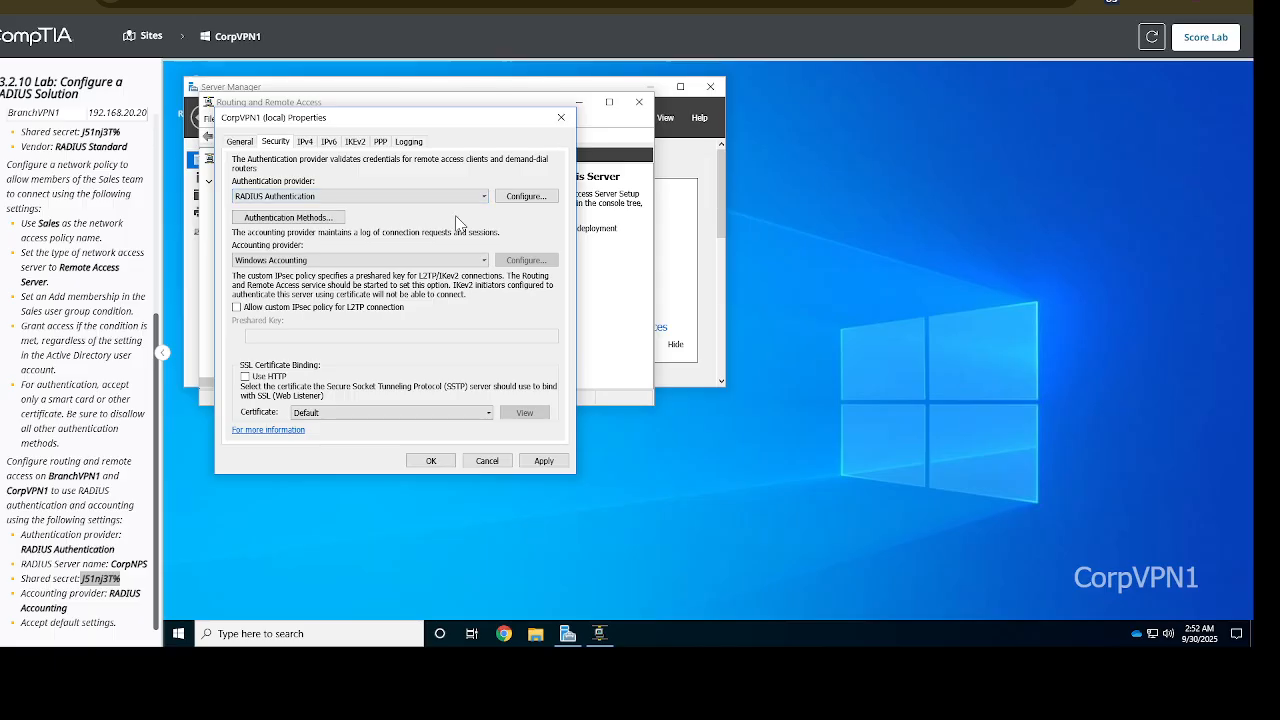
click(418, 258)
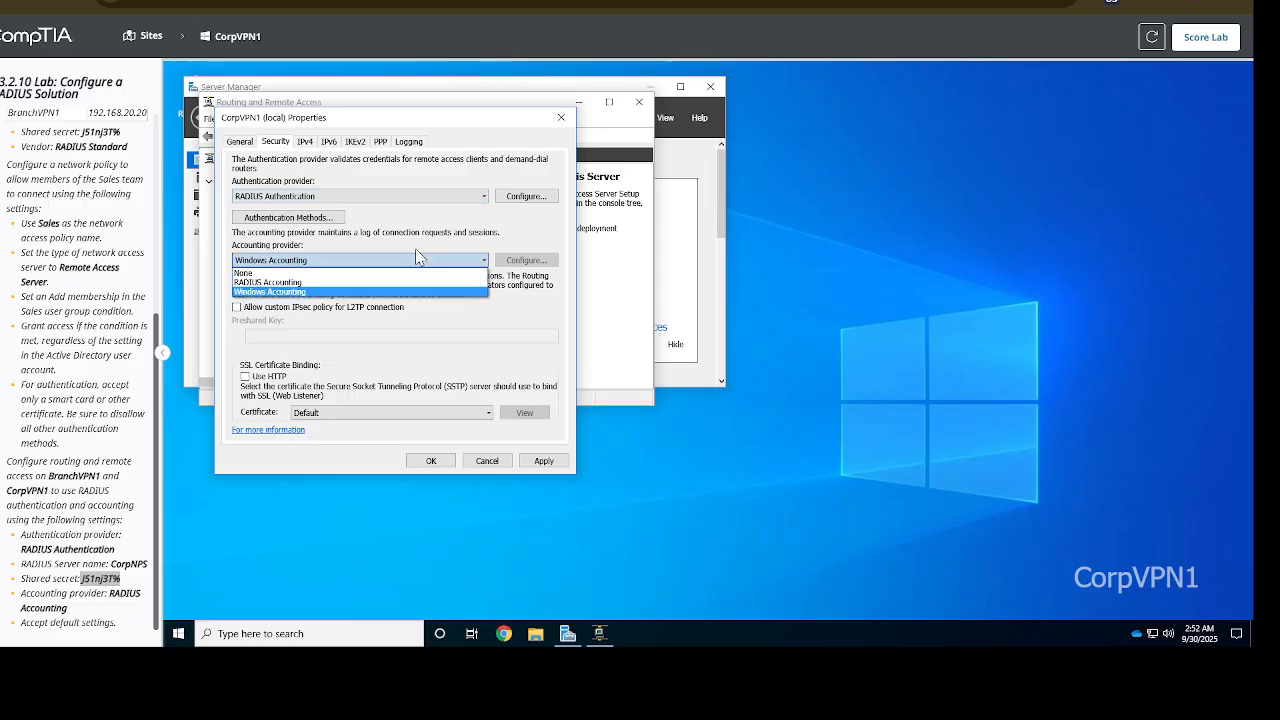
click(320, 283)
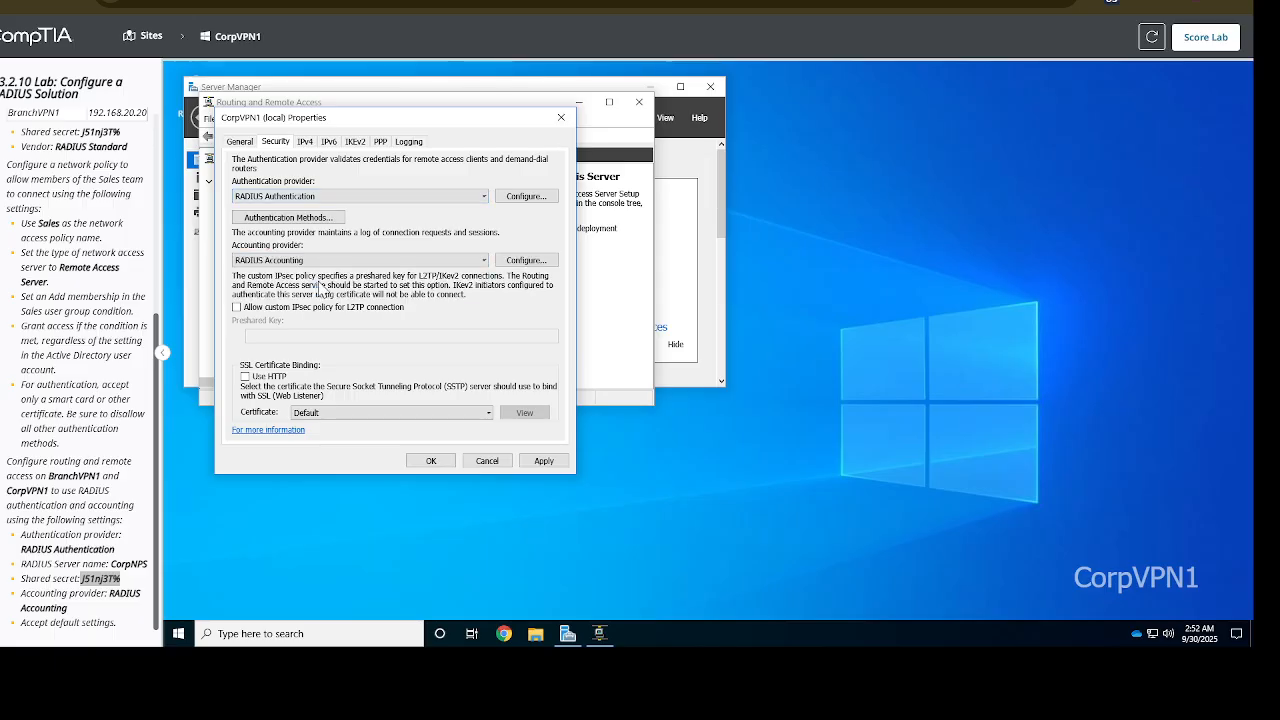
click(524, 262)
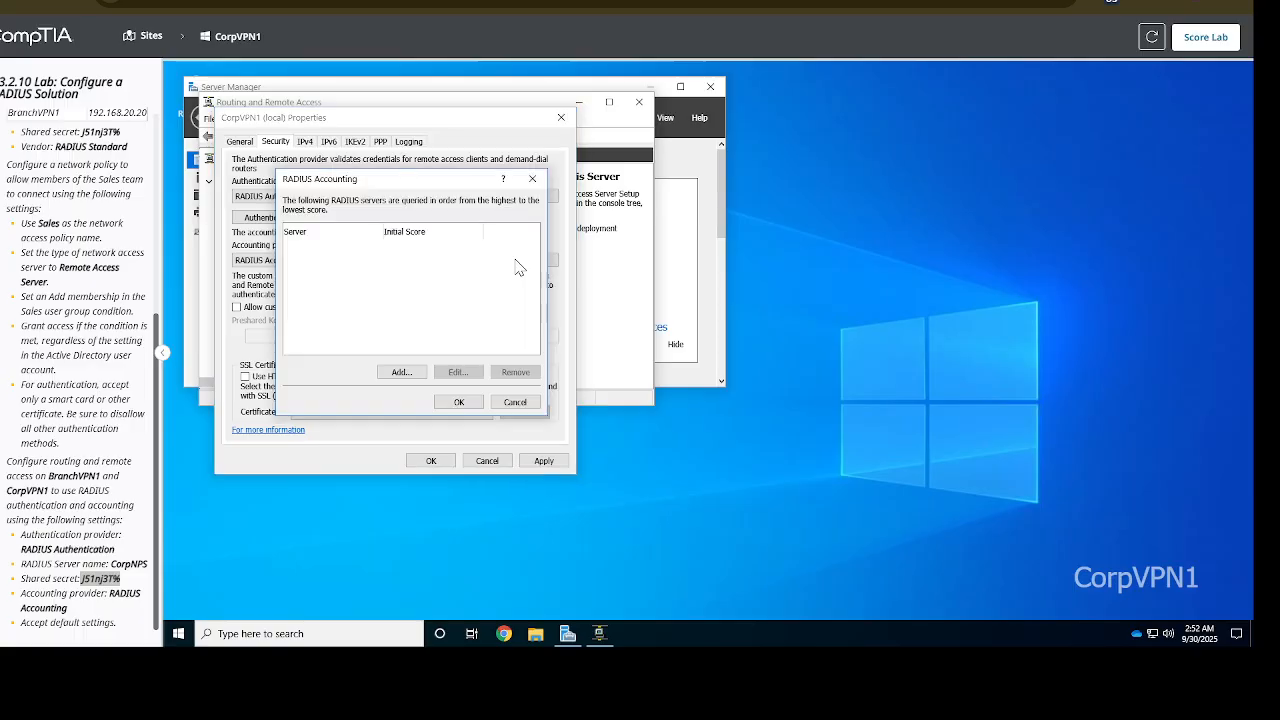
Add a new RADIUS accounting server named CorpNPS
click(399, 372)
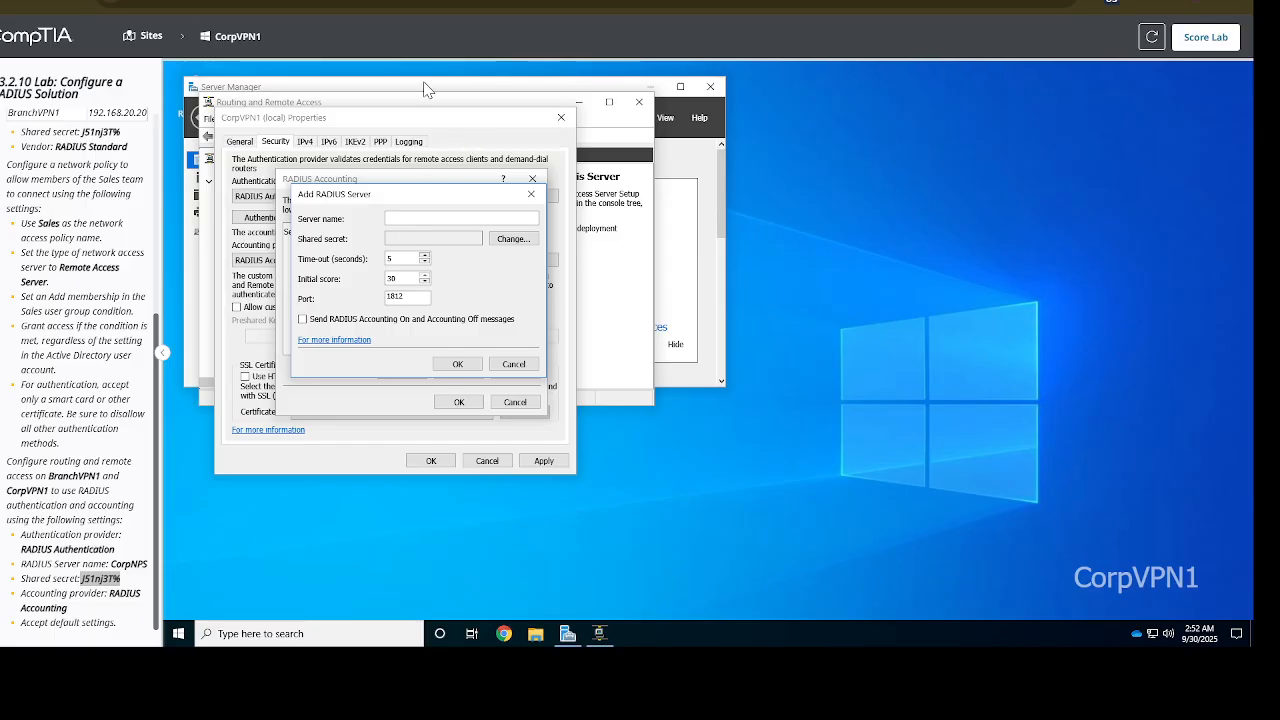
click(423, 215)
text(rpNPS)
click(790, 617)
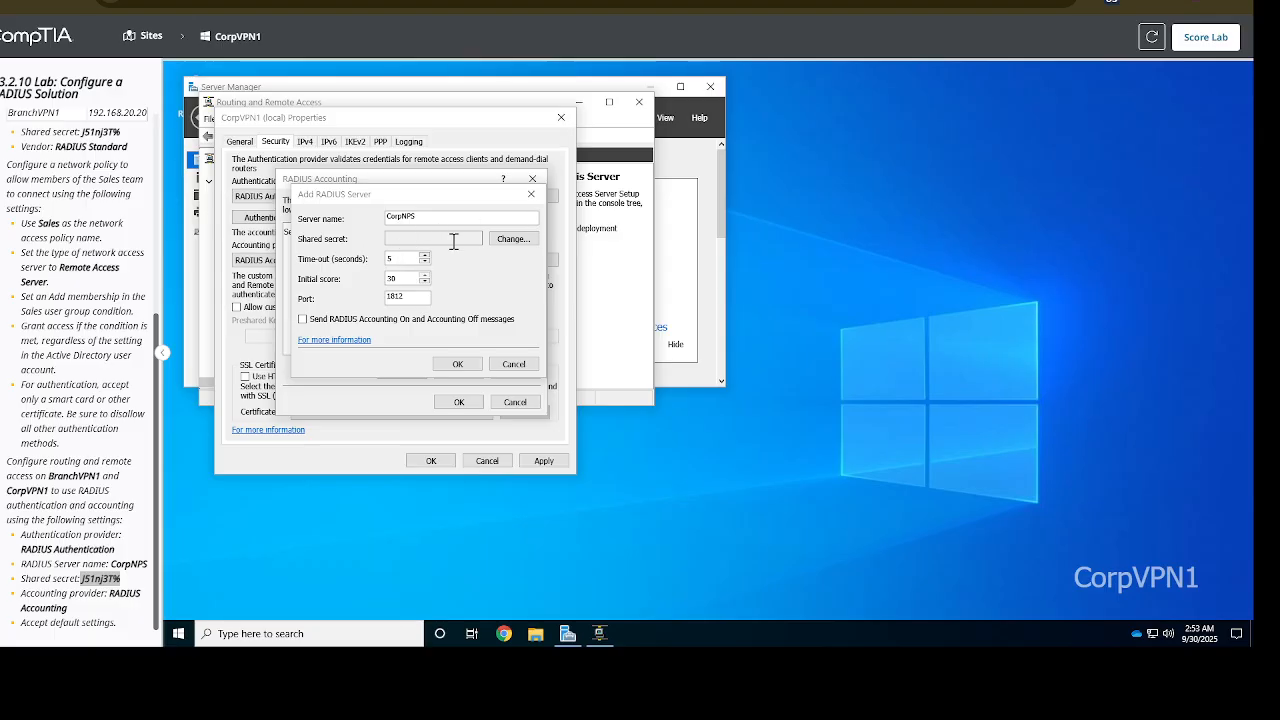
Give CorpNPS the lab's shared secret, keep initial score 30, and save the accounting server list
click(513, 240)
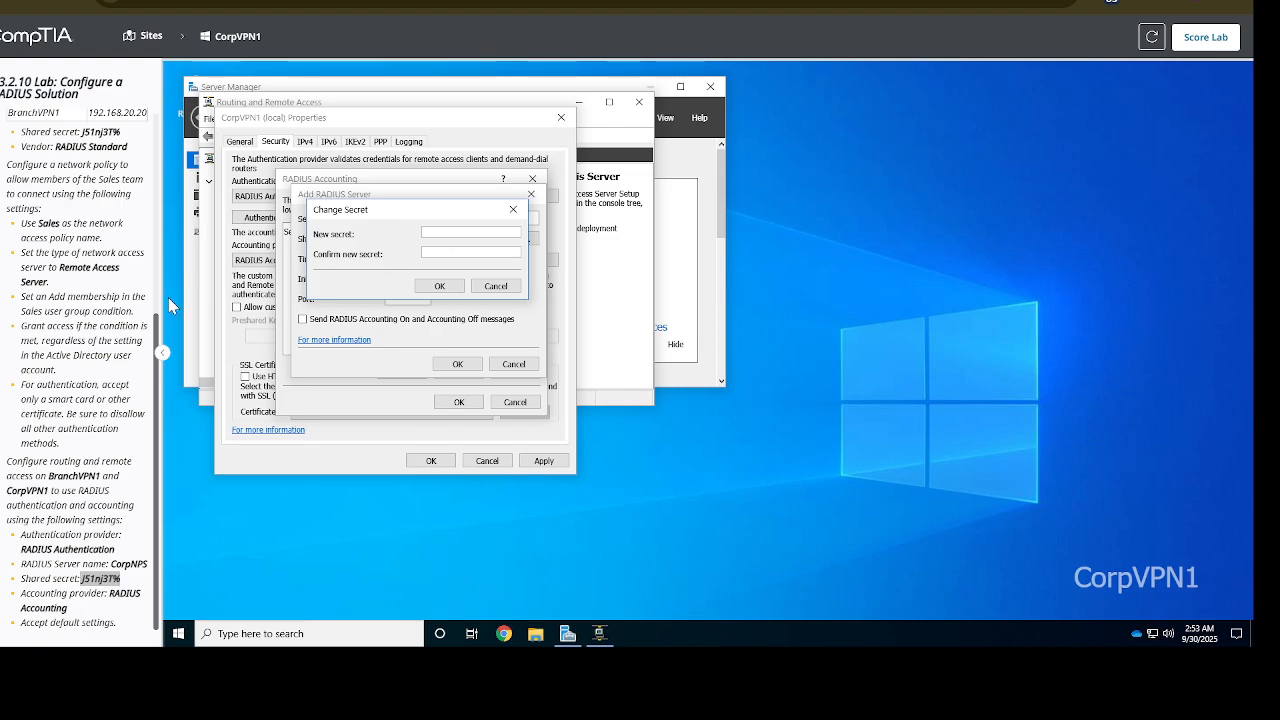
drag(118, 579, 92, 575)
click(132, 586)
drag(124, 580, 86, 582)
key(ctrl+c)
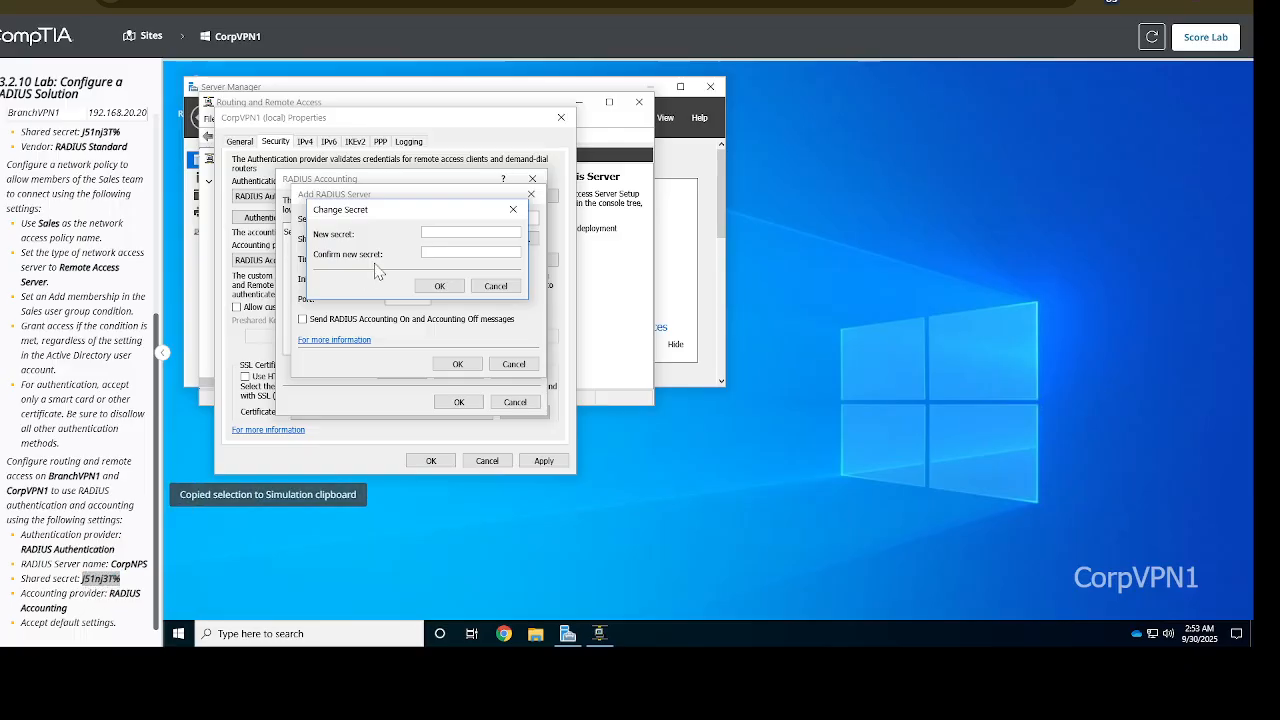
click(453, 231)
key(ctrl+v)
click(439, 254)
key(ctrl+v)
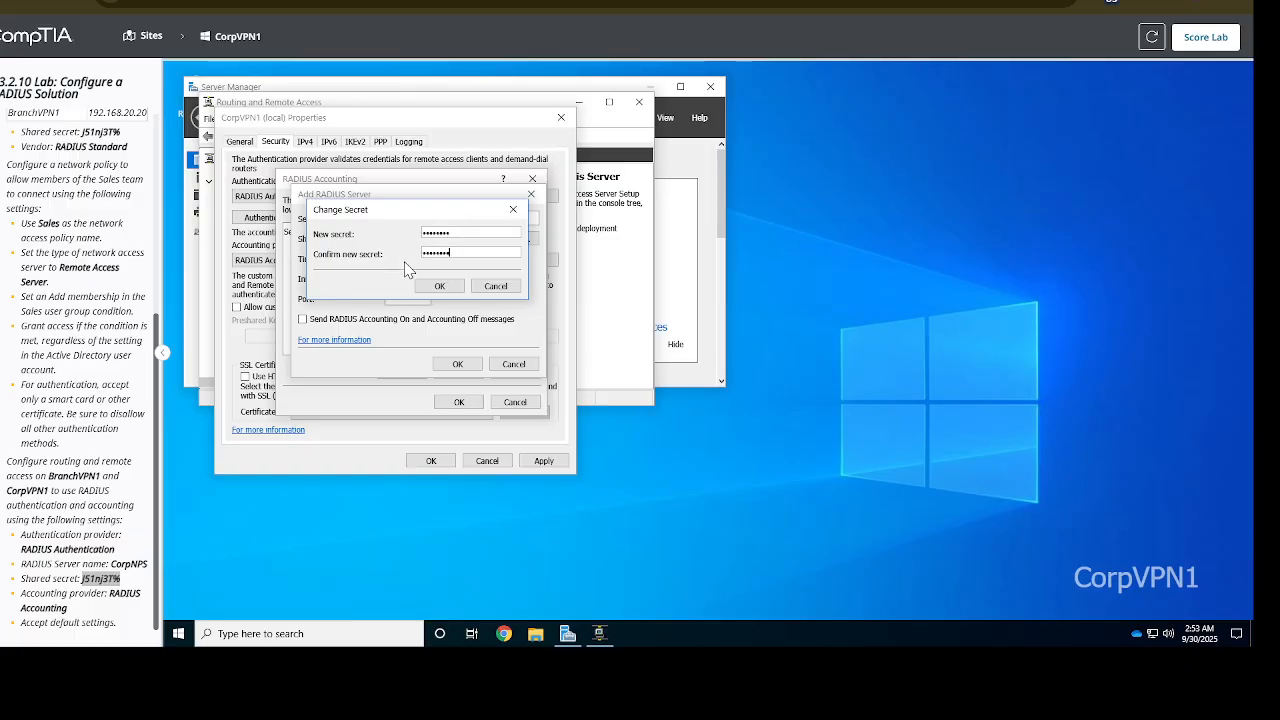
click(439, 286)
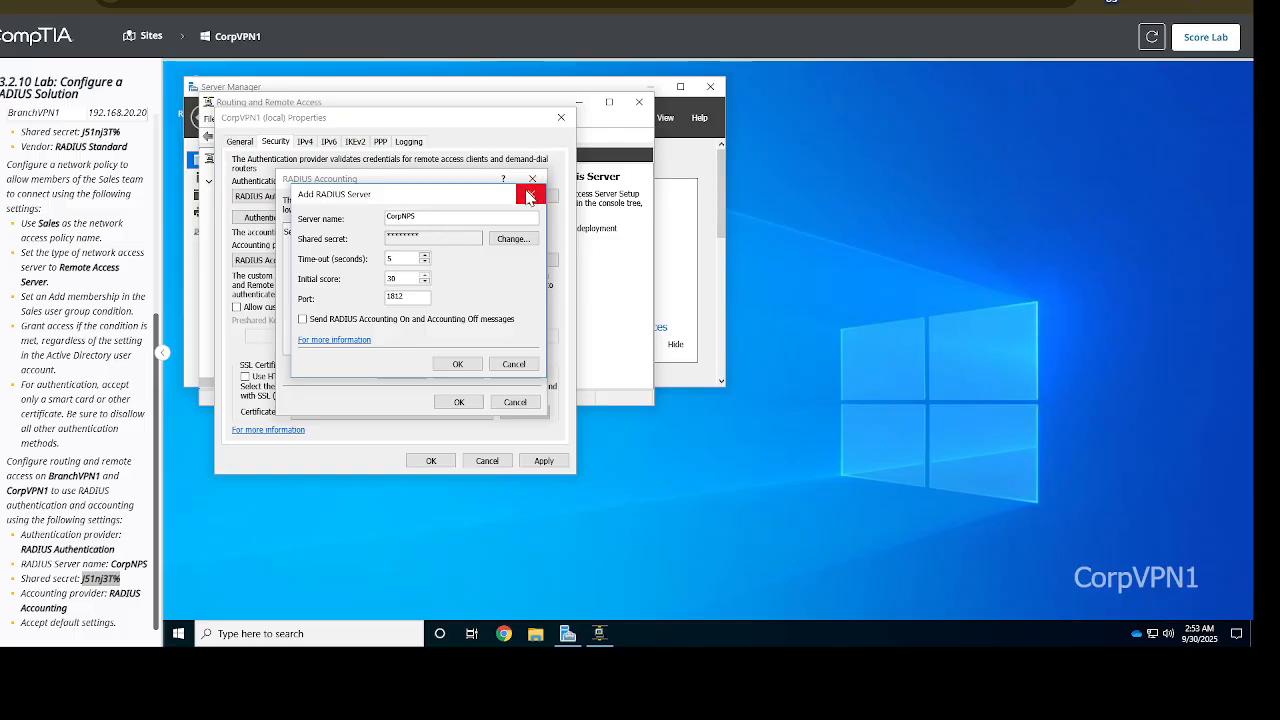
click(455, 366)
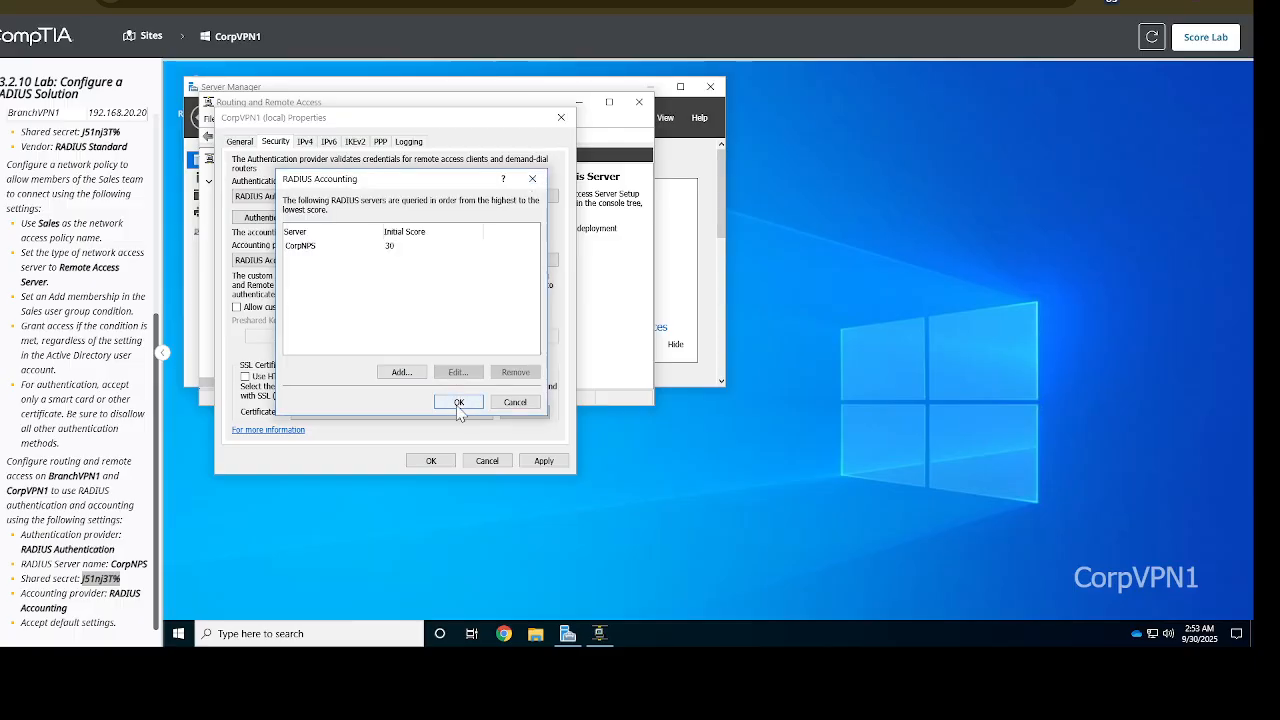
click(458, 403)
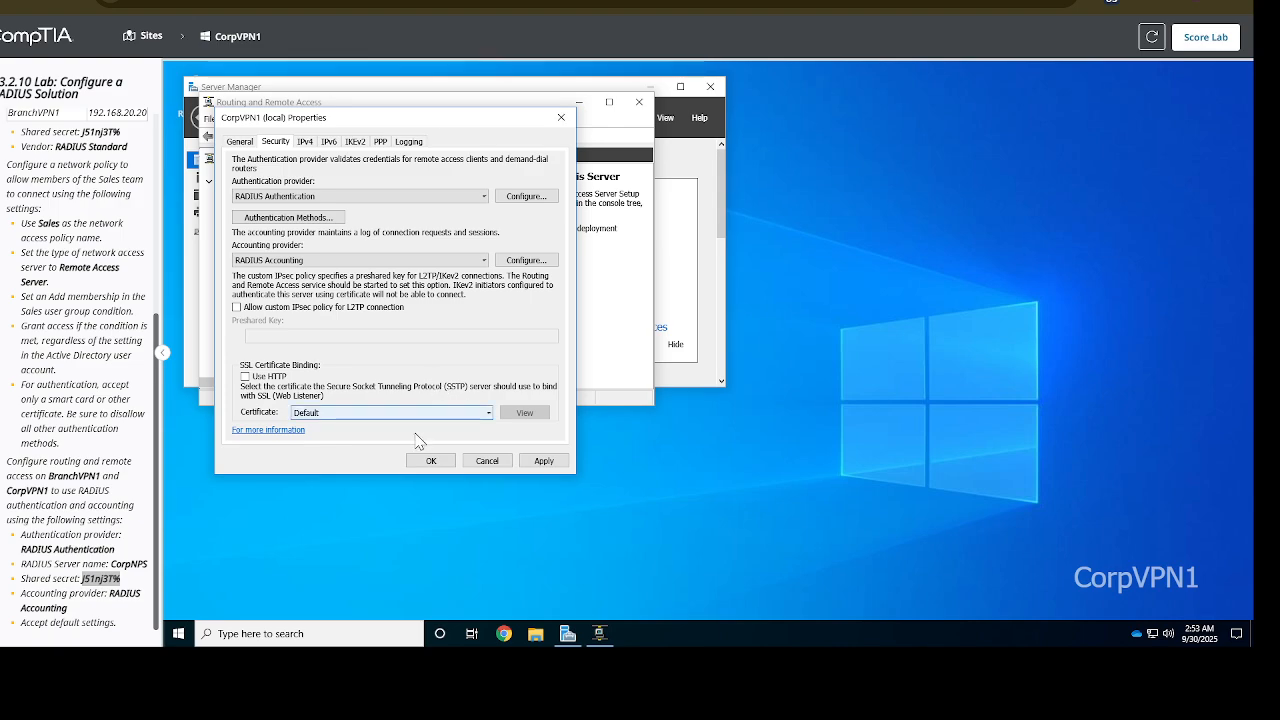
Apply CorpVPN1's RADIUS properties and bring up the Score Lab submission prompt
click(430, 462)
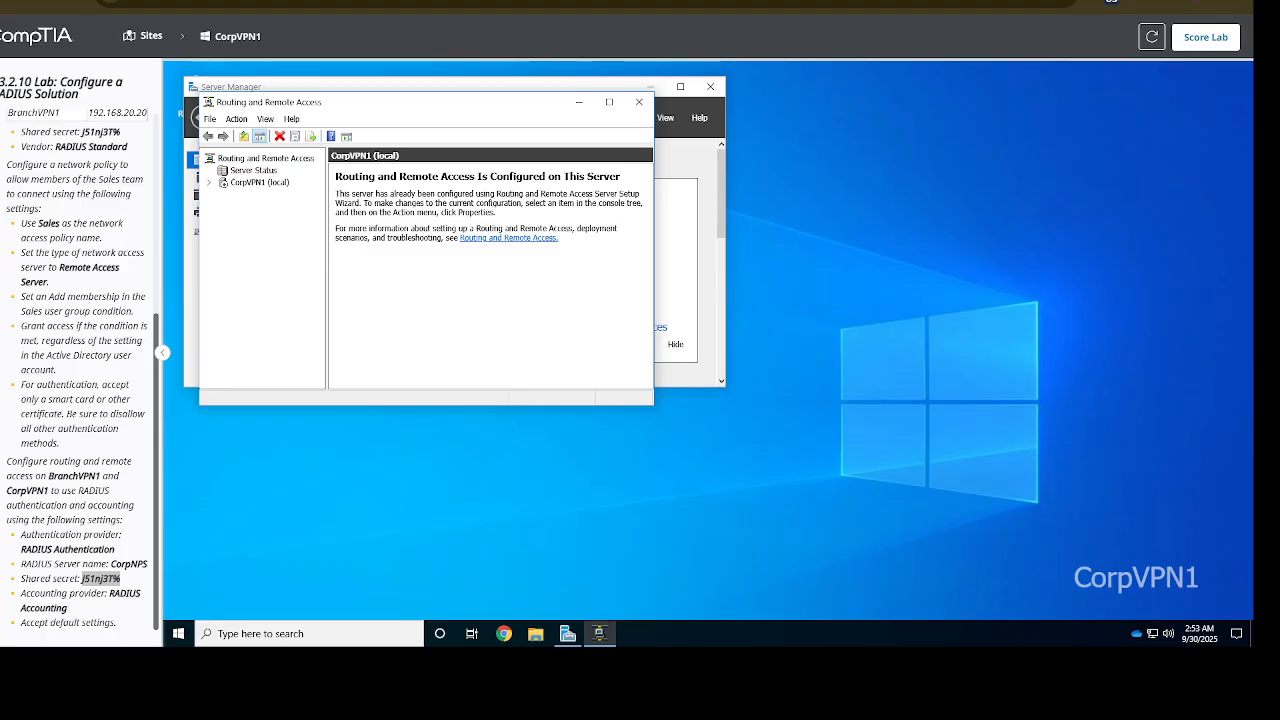
double_click(100, 578)
click(1205, 38)
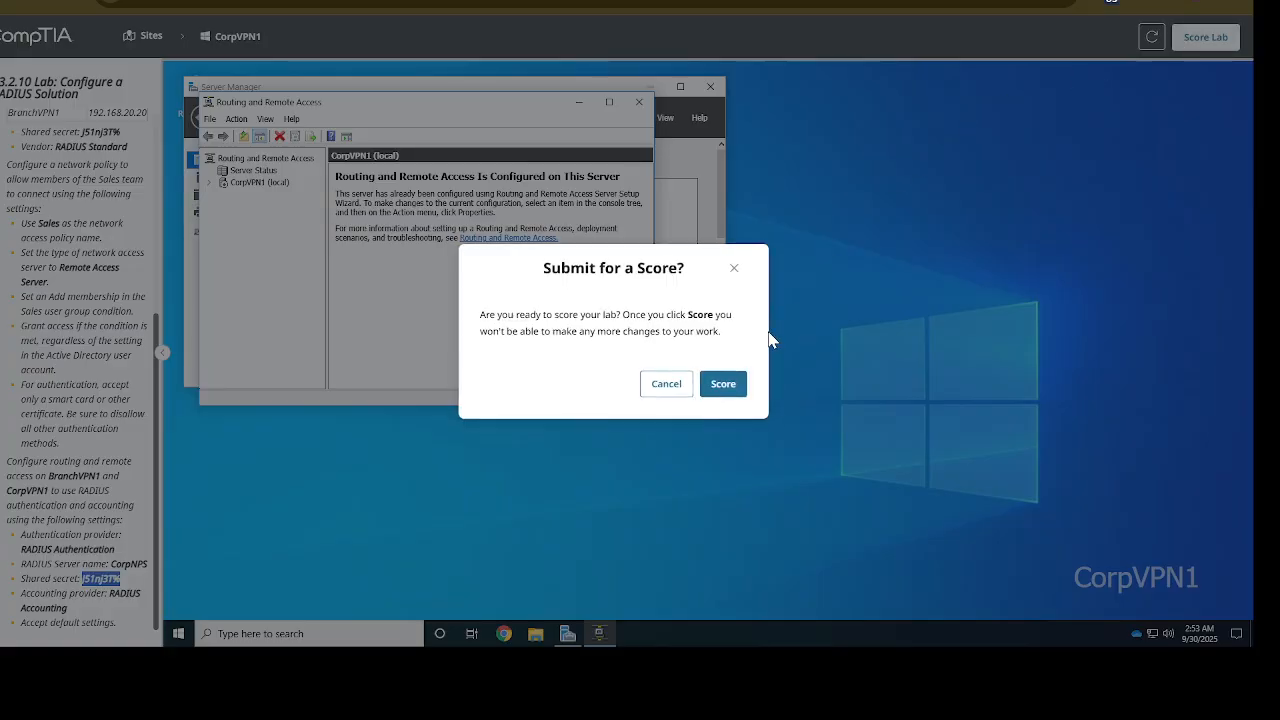